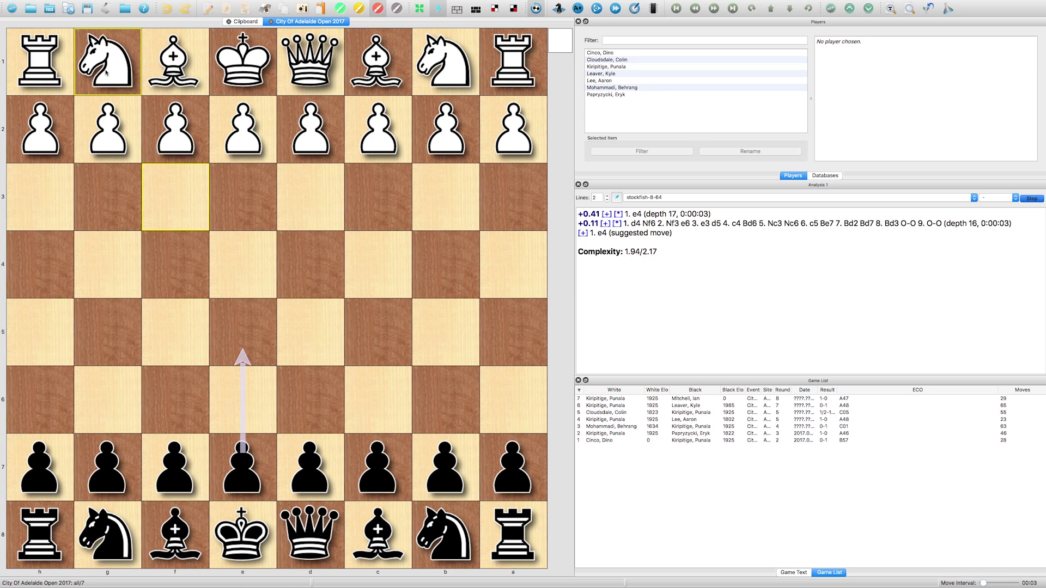
# - Play the opening moves 1. Nf3 Nf6 2. c4 g6 3. d4 d6 4. Nc3 on the board, with the game text displayed
pyautogui.click(192, 205)
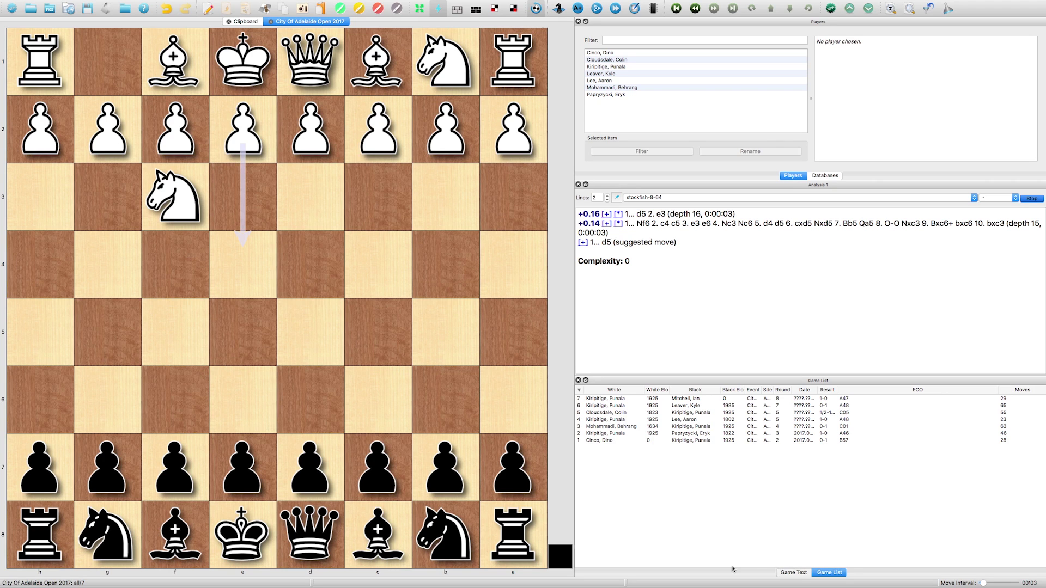
pyautogui.click(793, 572)
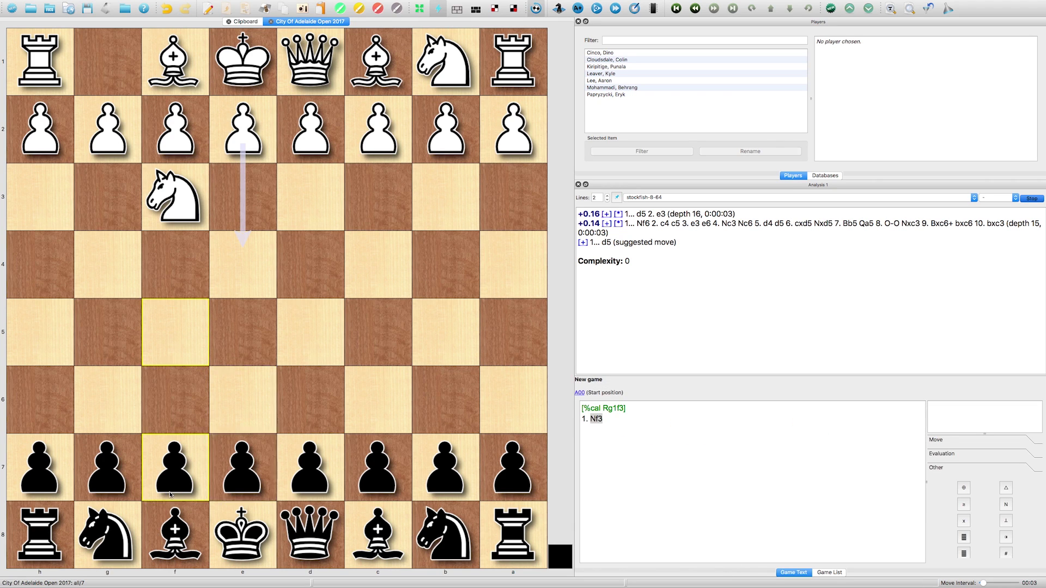
pyautogui.moveTo(122, 542); pyautogui.dragTo(170, 403)
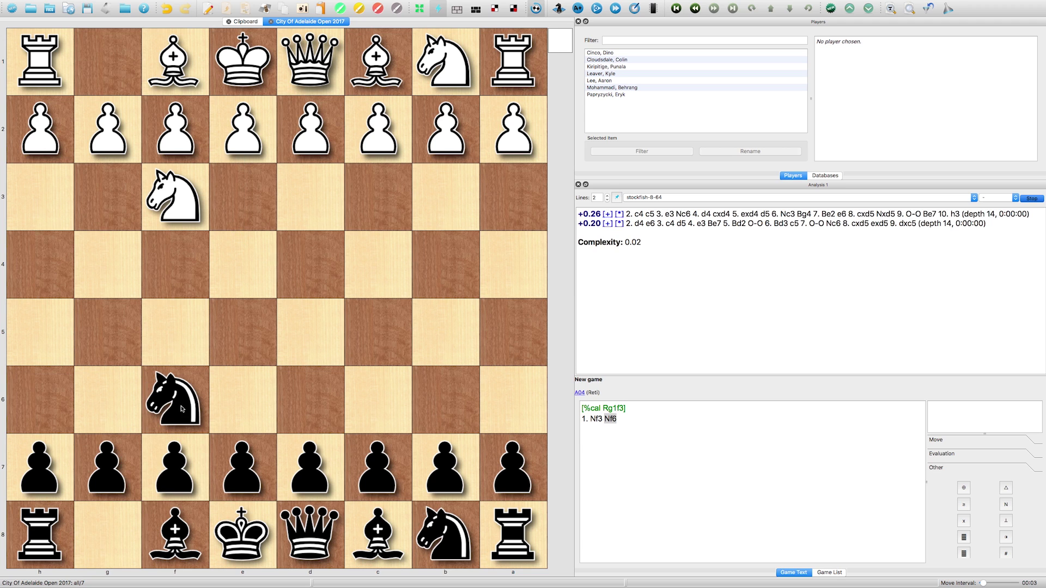
pyautogui.click(395, 255)
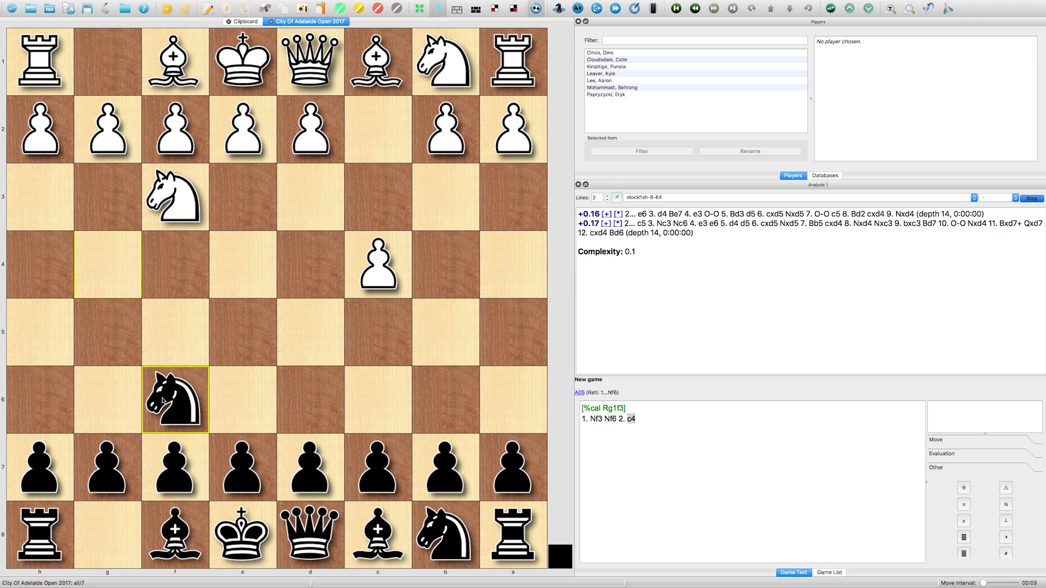
pyautogui.click(92, 409)
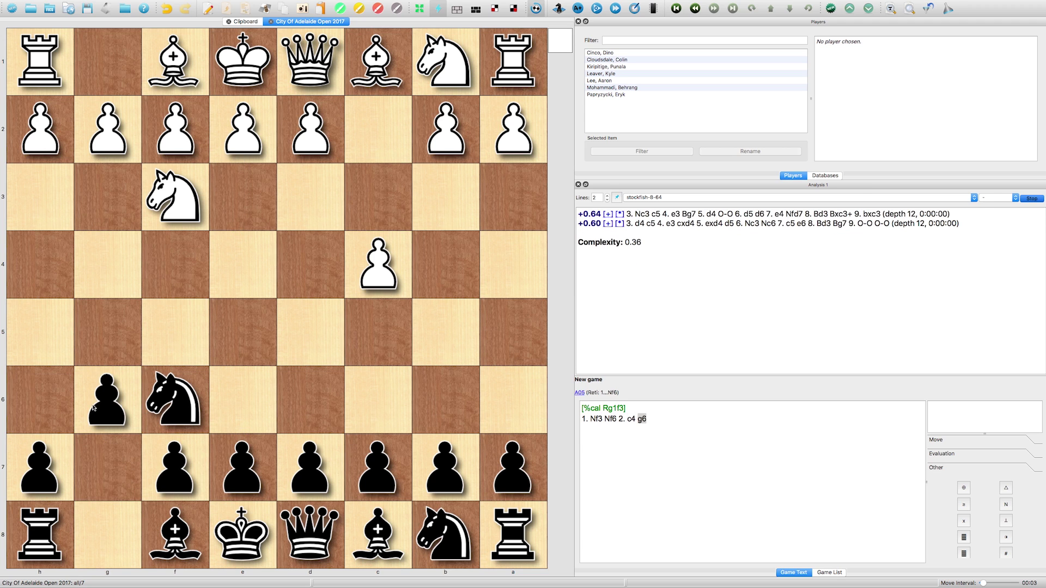
pyautogui.click(315, 267)
pyautogui.moveTo(304, 455); pyautogui.dragTo(312, 409)
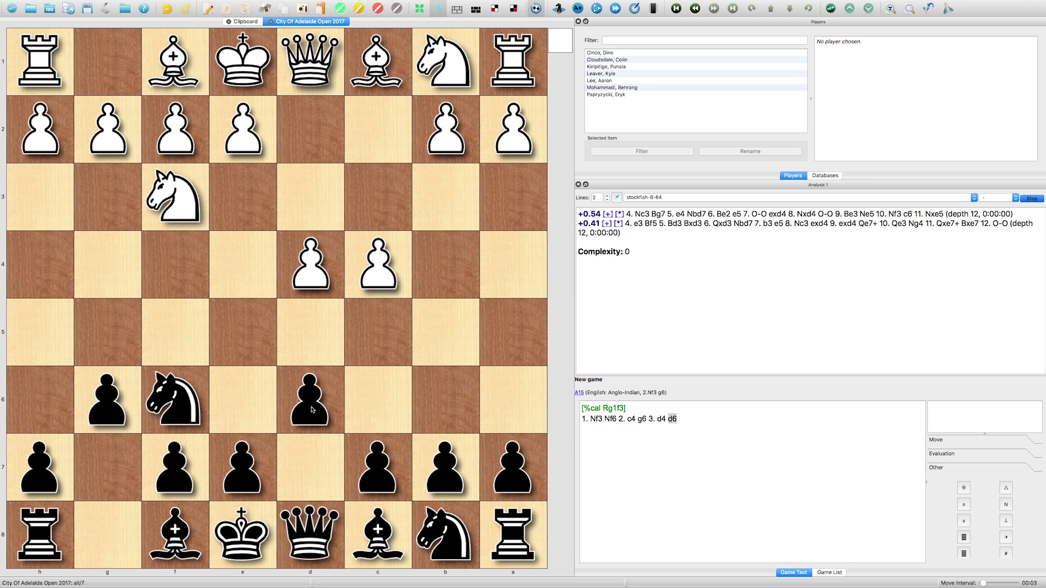
pyautogui.click(386, 197)
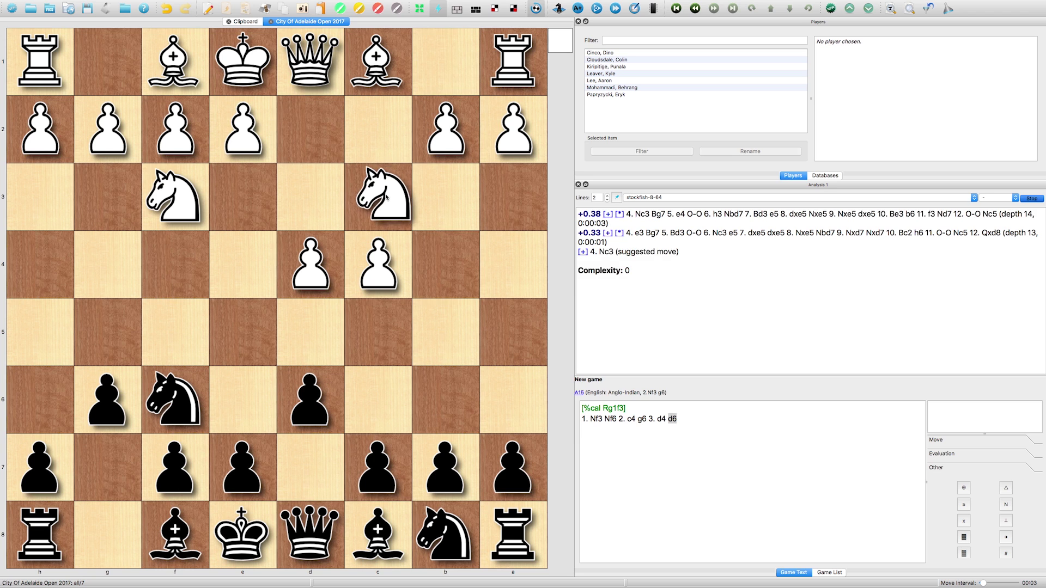
pyautogui.moveTo(386, 197); pyautogui.dragTo(384, 197)
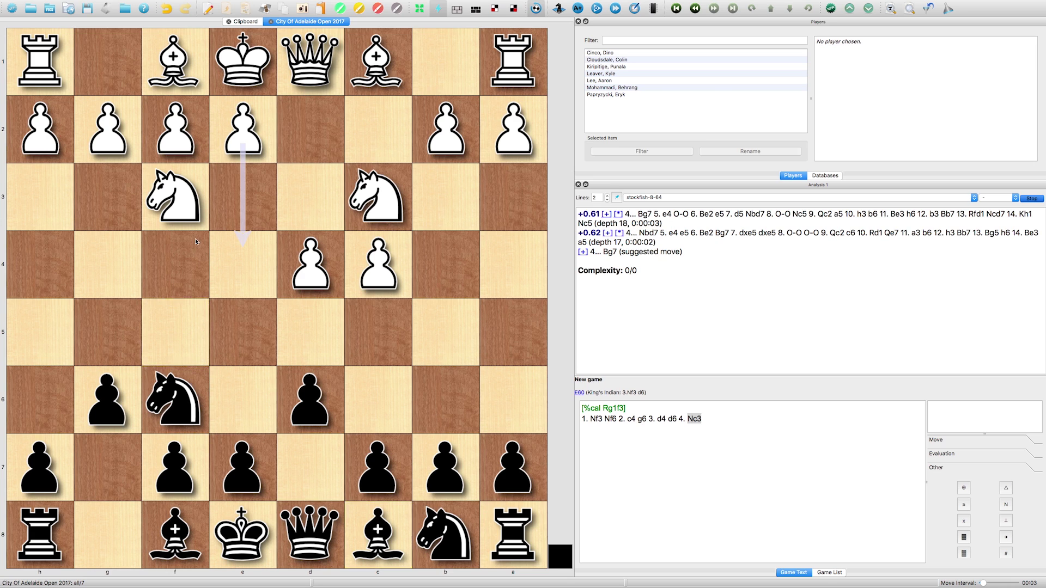
# - Highlight squares f3 and g1 in green and draw a green arrow from e2 to e4
pyautogui.keyDown('ctrl'); pyautogui.click(191, 202); pyautogui.keyUp('ctrl')
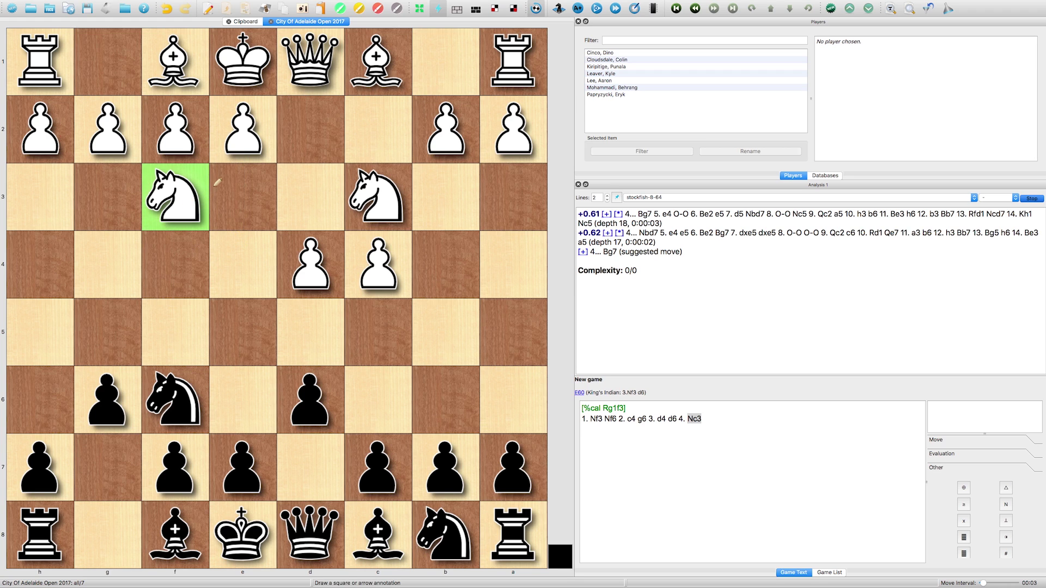
pyautogui.keyDown('ctrl'); pyautogui.click(118, 70); pyautogui.keyUp('ctrl')
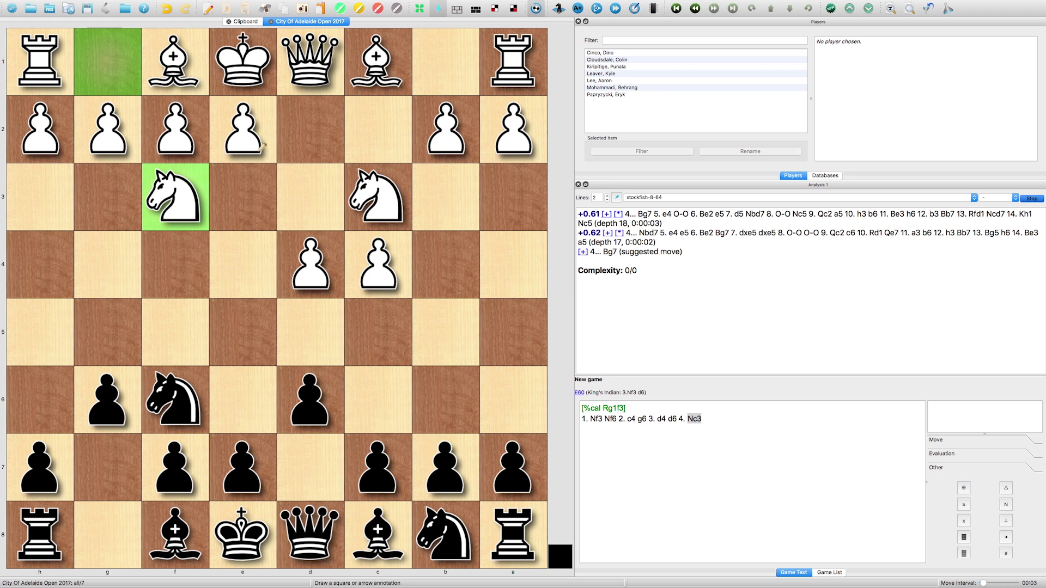
pyautogui.moveTo(253, 143); pyautogui.dragTo(264, 244)
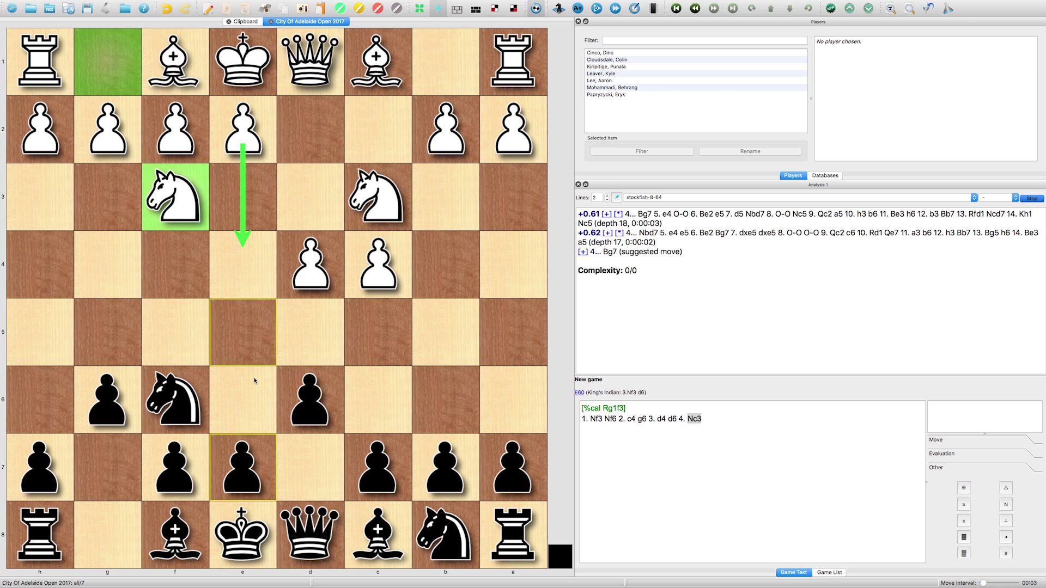
# - Play 4... Bg7 and draw a green arrow from e8 to g8 to mark Black's castling
pyautogui.moveTo(175, 534); pyautogui.dragTo(107, 467)
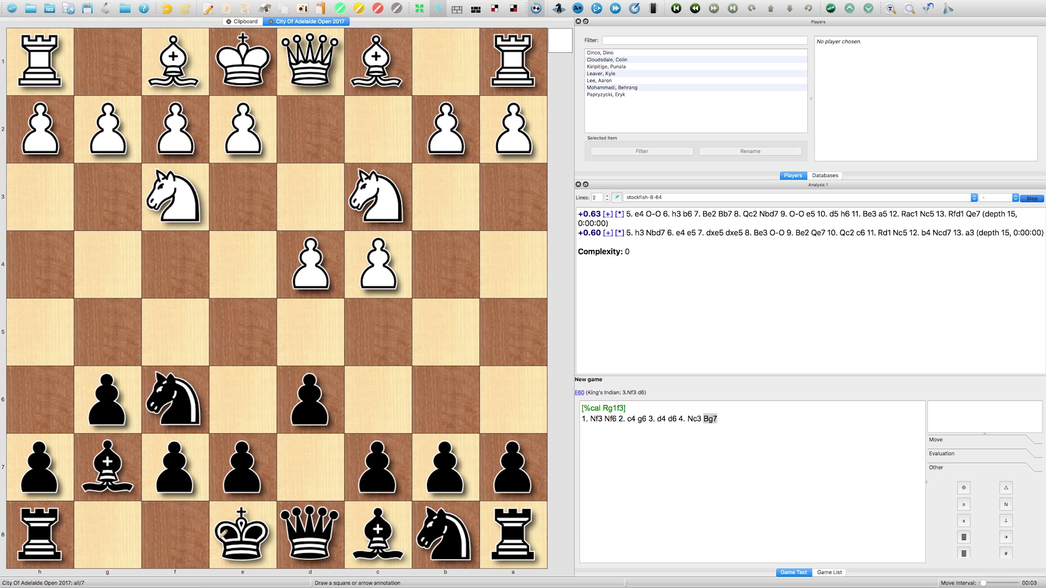
pyautogui.moveTo(224, 533); pyautogui.dragTo(114, 534)
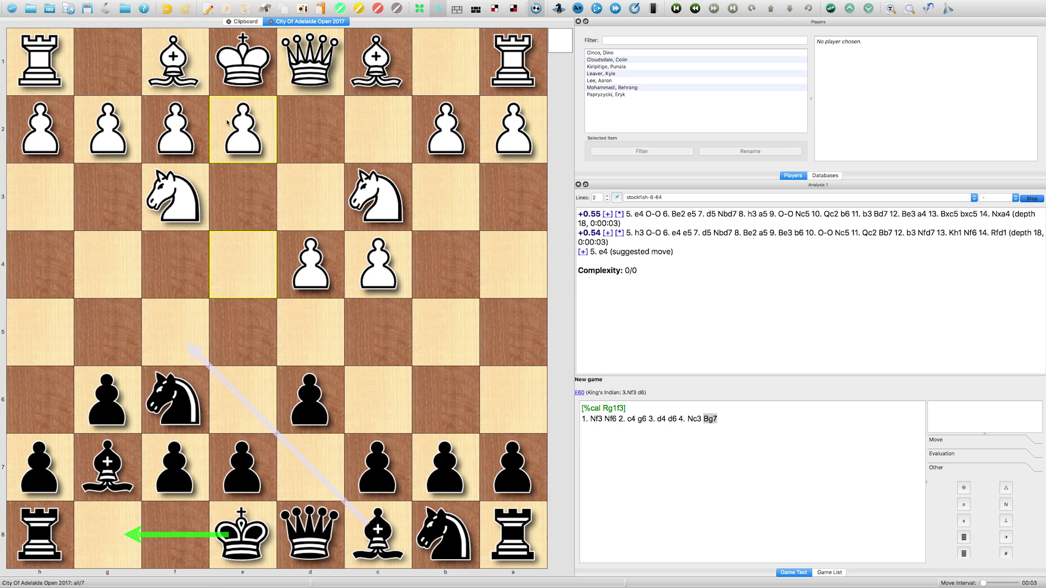
pyautogui.press('Left')
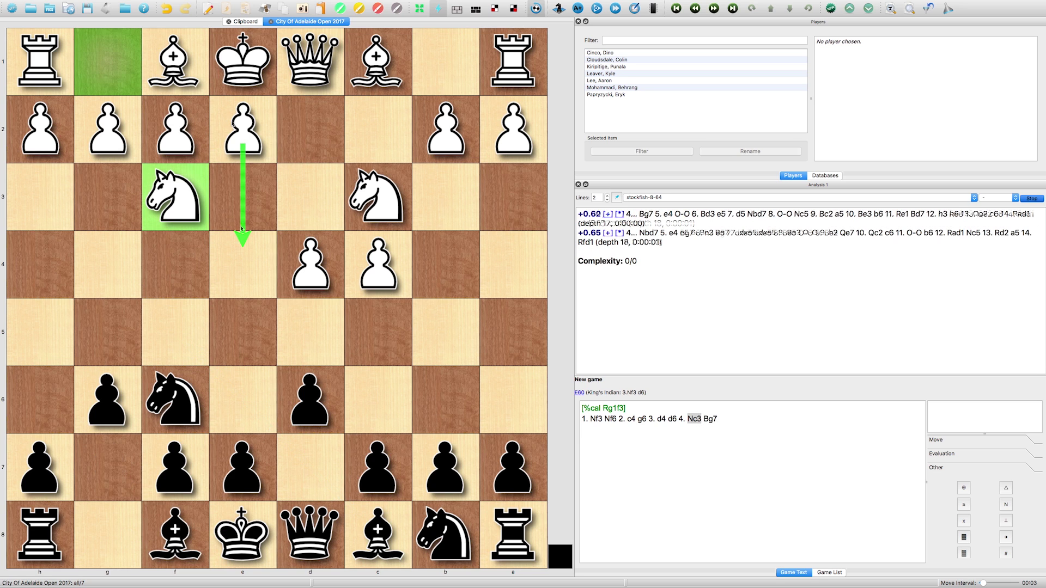
pyautogui.press('Right')
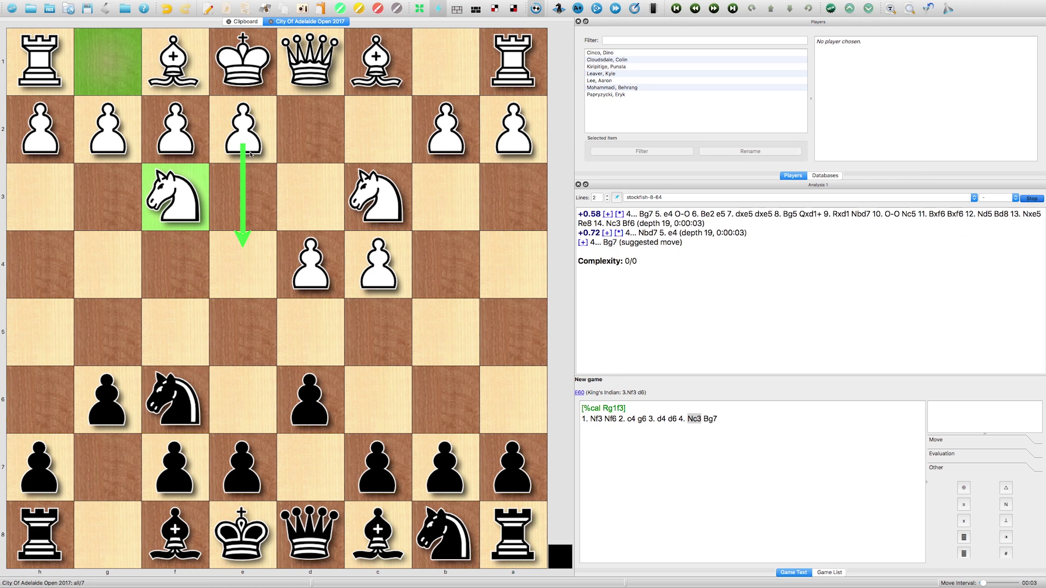
# - Continue the game with 5. e4 Nbd7 6. Be2 O-O 7. O-O
pyautogui.moveTo(252, 157); pyautogui.dragTo(225, 251)
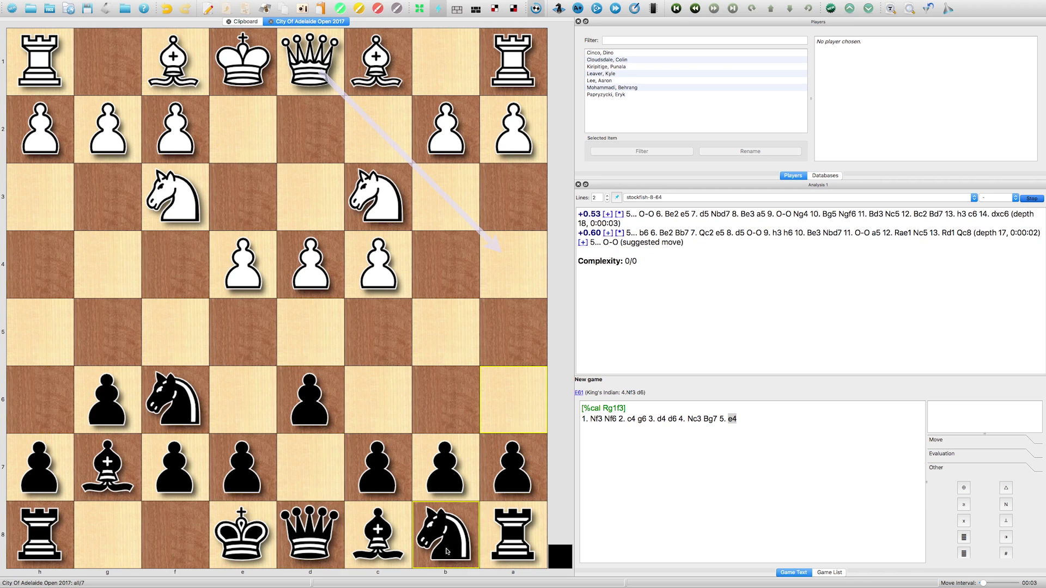
pyautogui.moveTo(446, 534); pyautogui.dragTo(308, 497)
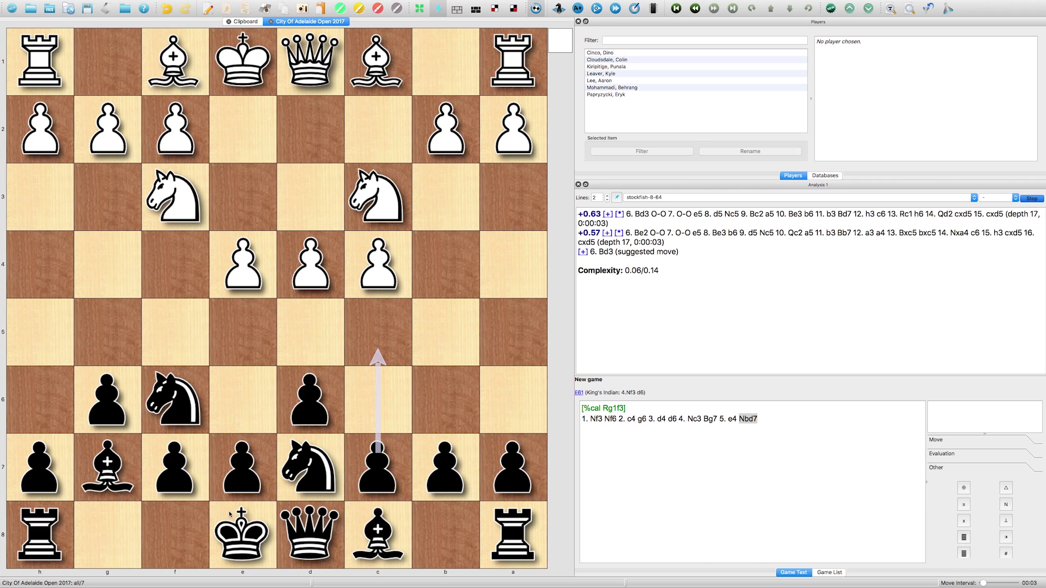
pyautogui.moveTo(174, 61); pyautogui.dragTo(246, 123)
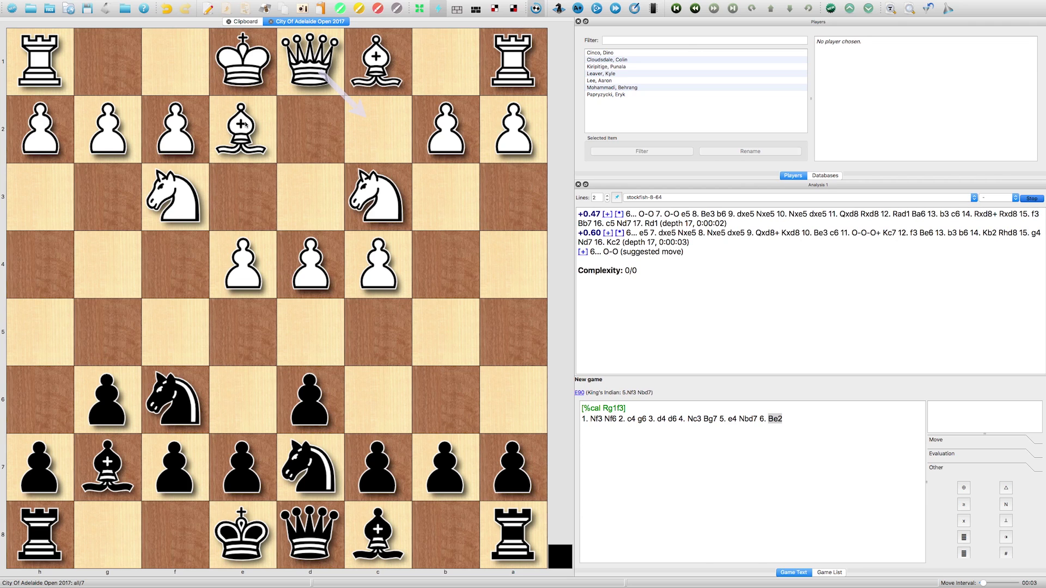
pyautogui.moveTo(259, 531); pyautogui.dragTo(119, 547)
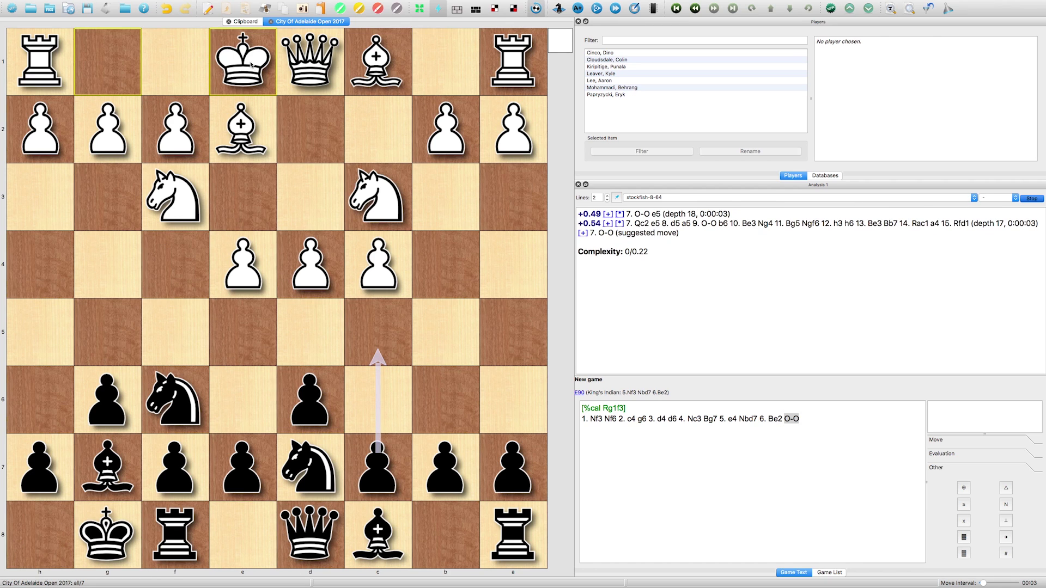
pyautogui.moveTo(254, 65); pyautogui.dragTo(131, 68)
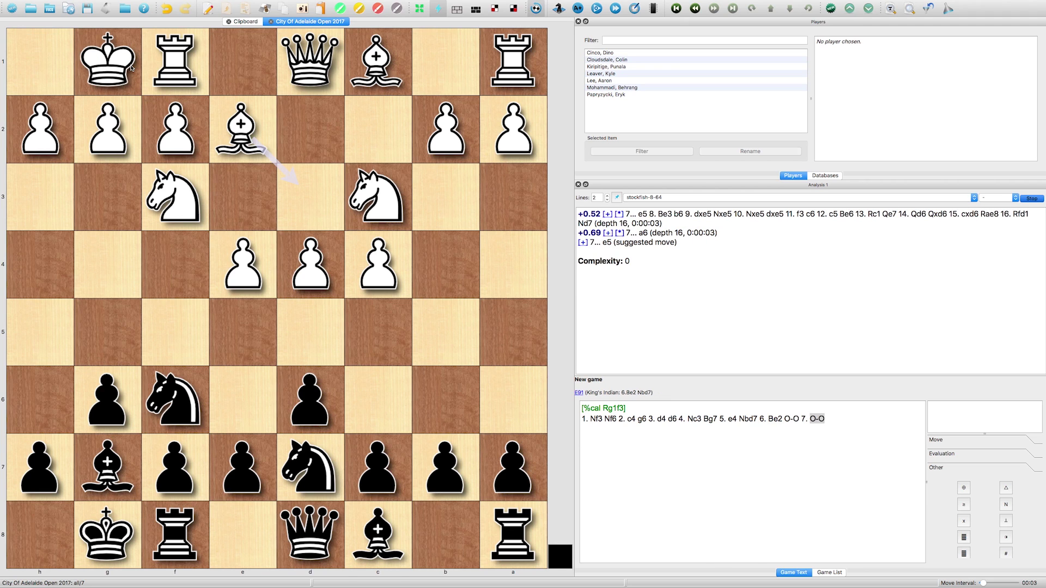
# - Highlight White's e4 and d4 pawns in green and draw green arrows from c7 to c5 and from e7 to e5
pyautogui.click(258, 250)
pyautogui.click(321, 254)
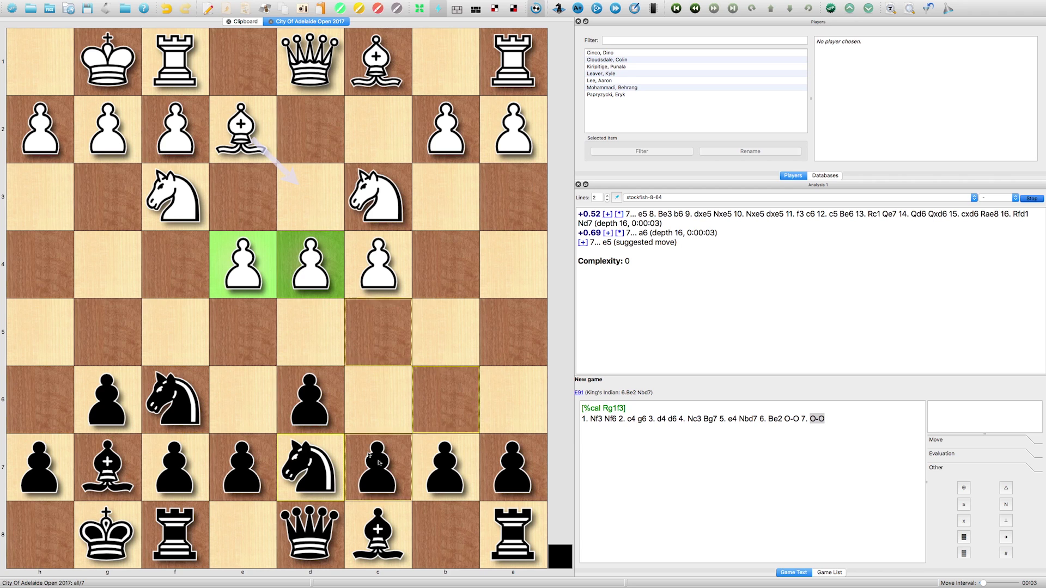
pyautogui.moveTo(379, 463); pyautogui.dragTo(378, 332)
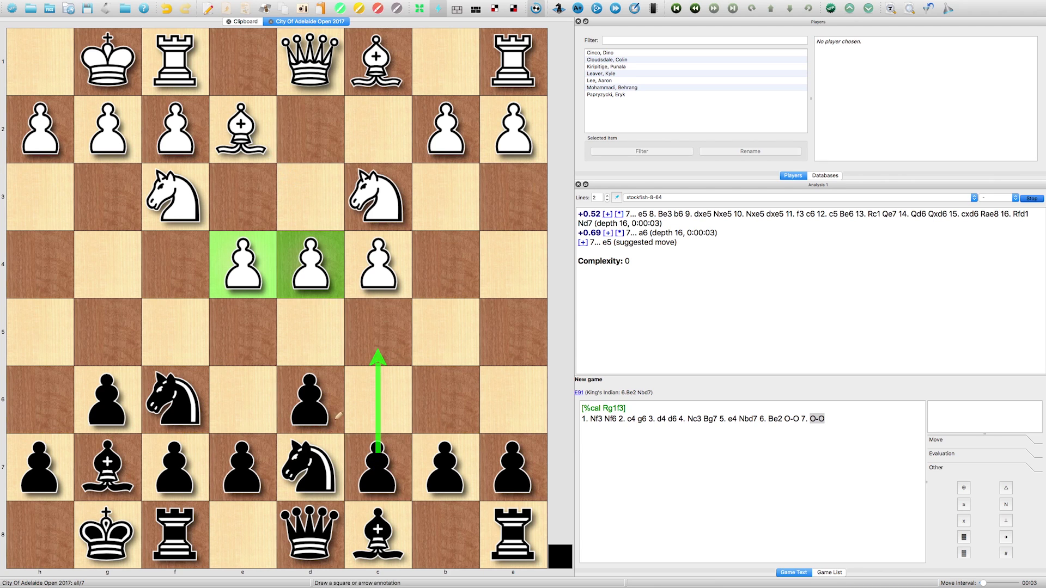
pyautogui.moveTo(267, 449); pyautogui.dragTo(262, 333)
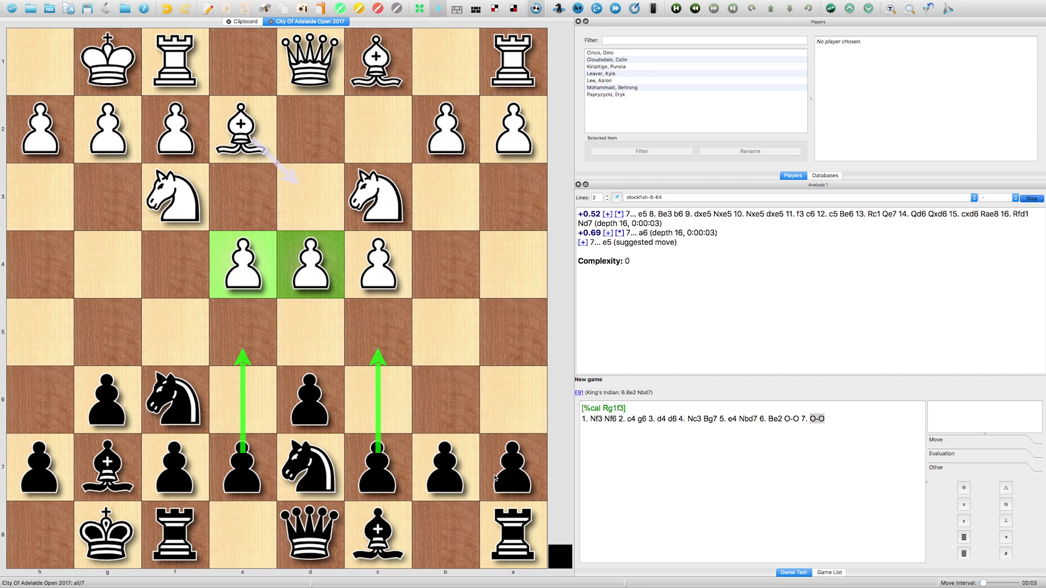
# - Play 7... b6 and draw green arrows from c7 to c5, c8 to b7, and b7 to h1
pyautogui.moveTo(445, 466); pyautogui.dragTo(439, 420)
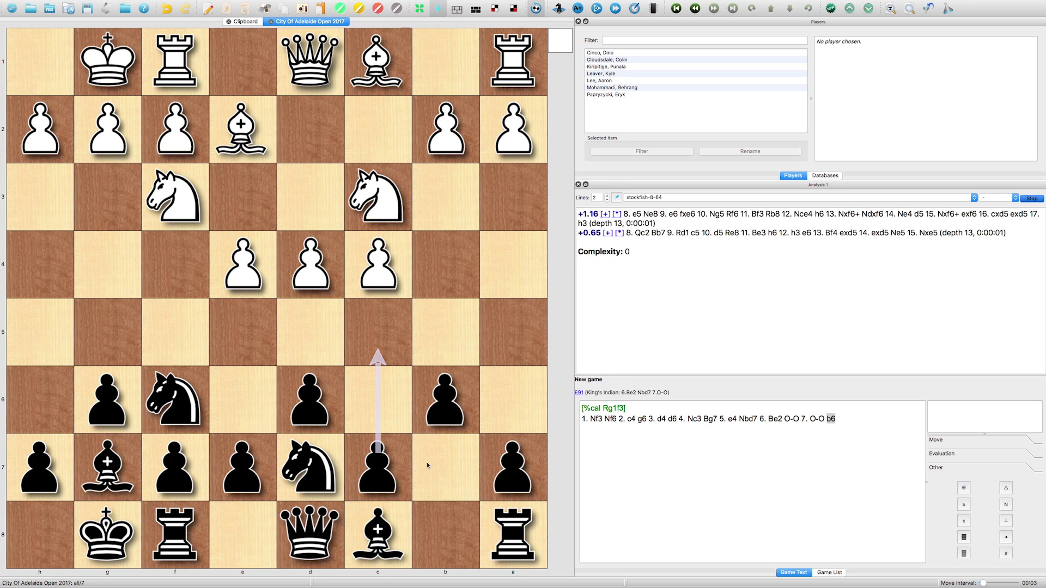
pyautogui.moveTo(392, 470); pyautogui.dragTo(390, 348)
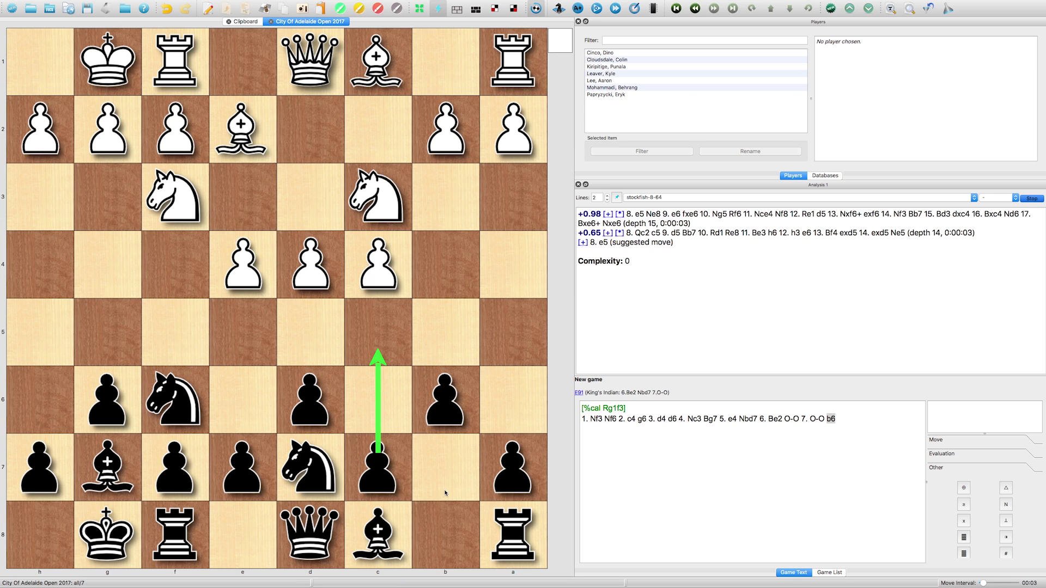
pyautogui.moveTo(390, 531); pyautogui.dragTo(434, 488)
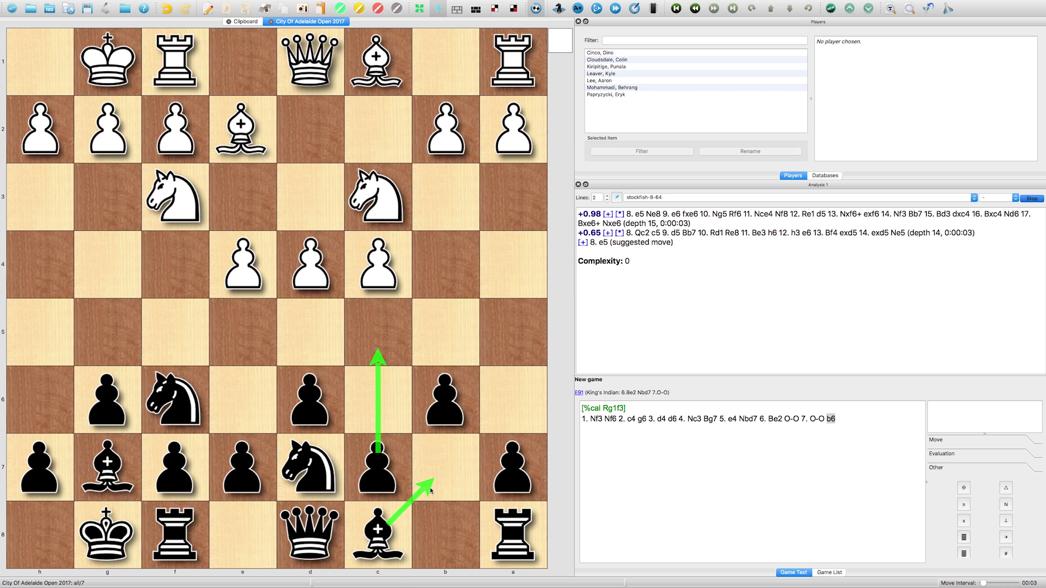
pyautogui.moveTo(446, 472); pyautogui.dragTo(49, 51)
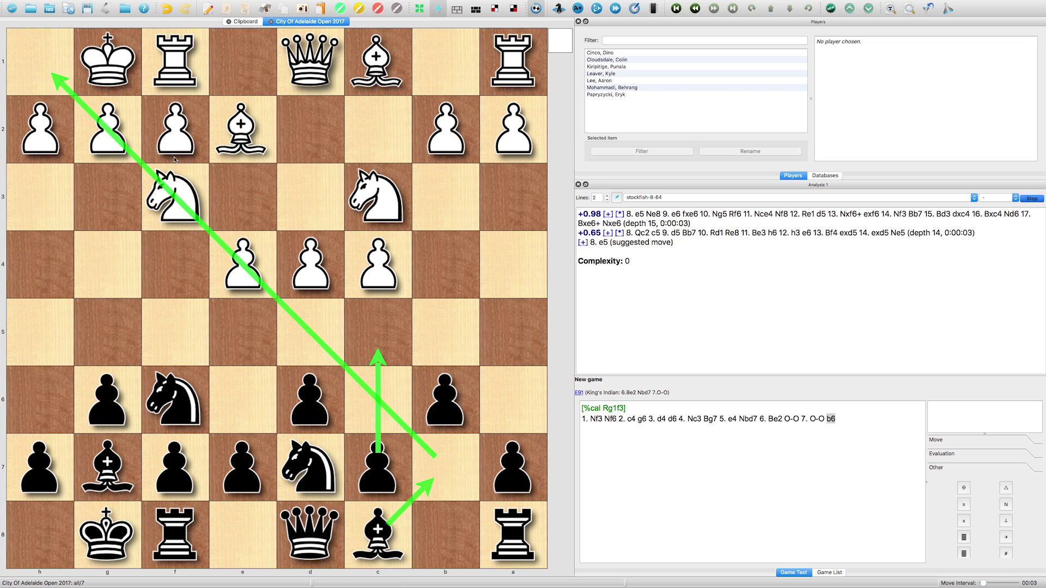
# - Play 8. e5 Ne8 9. e6 fxe6 10. Ng5 Ndf6 11. Bf3 Rb8, marking the knight's attack from g5 to e6 with a green arrow
pyautogui.moveTo(258, 282); pyautogui.dragTo(249, 335)
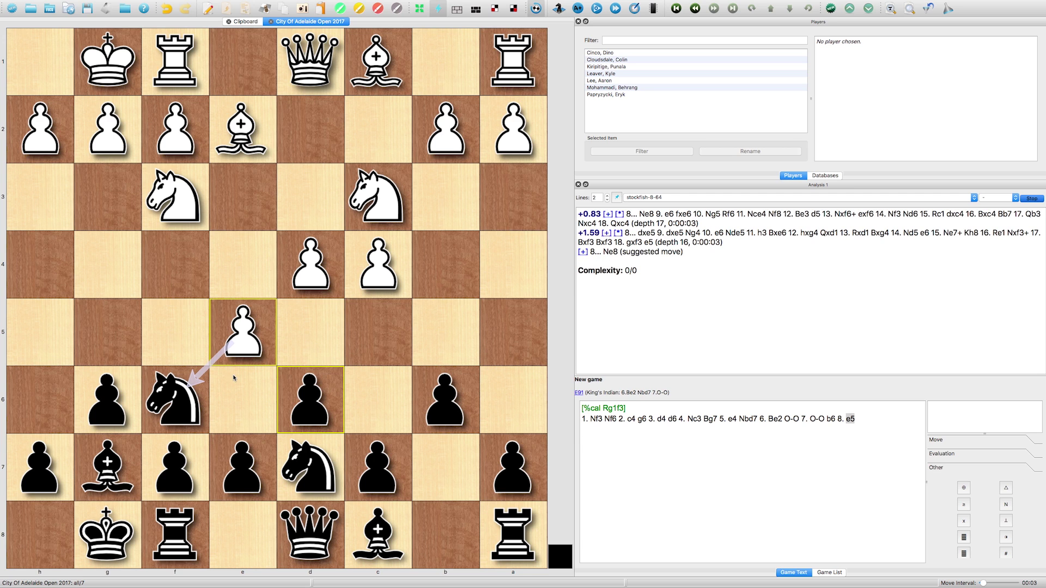
pyautogui.moveTo(187, 401); pyautogui.dragTo(237, 529)
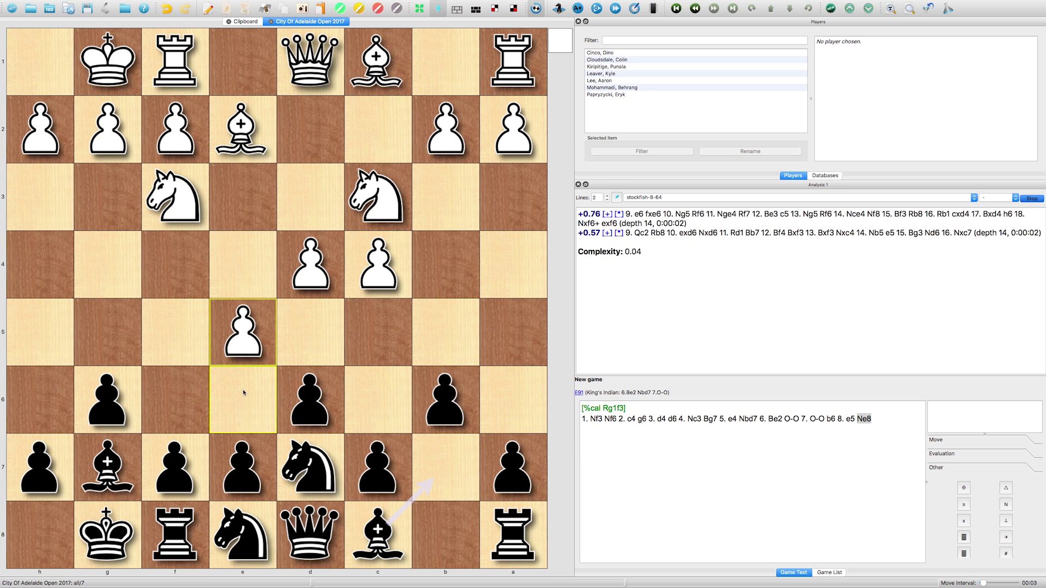
pyautogui.moveTo(243, 338); pyautogui.dragTo(235, 407)
pyautogui.moveTo(175, 467); pyautogui.dragTo(242, 405)
pyautogui.moveTo(173, 199)
pyautogui.mouseDown()
pyautogui.moveTo(116, 294)
pyautogui.moveTo(107, 333)
pyautogui.moveTo(235, 392)
pyautogui.moveTo(236, 409)
pyautogui.mouseUp()
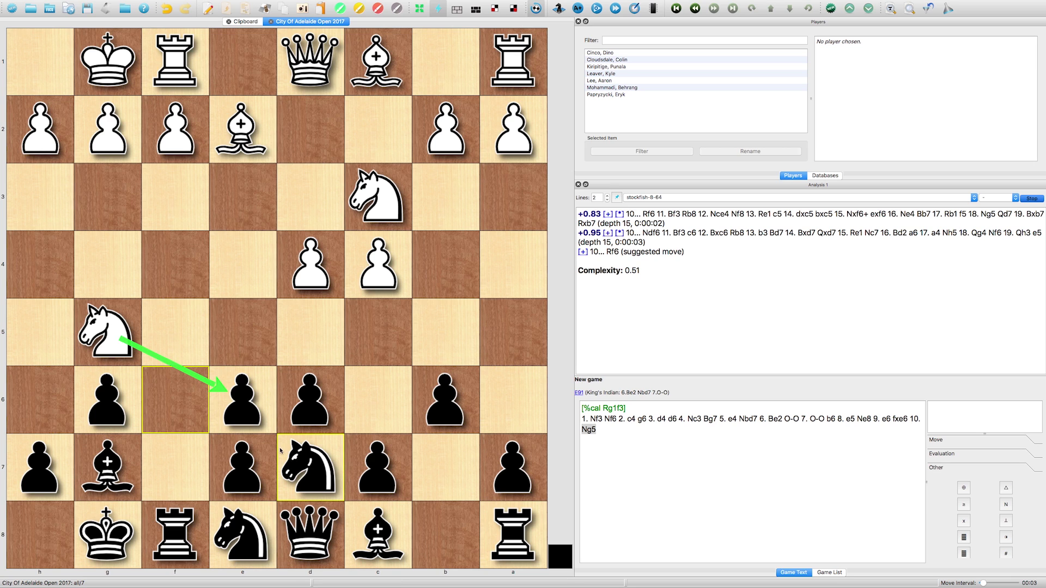
pyautogui.moveTo(281, 450); pyautogui.dragTo(169, 407)
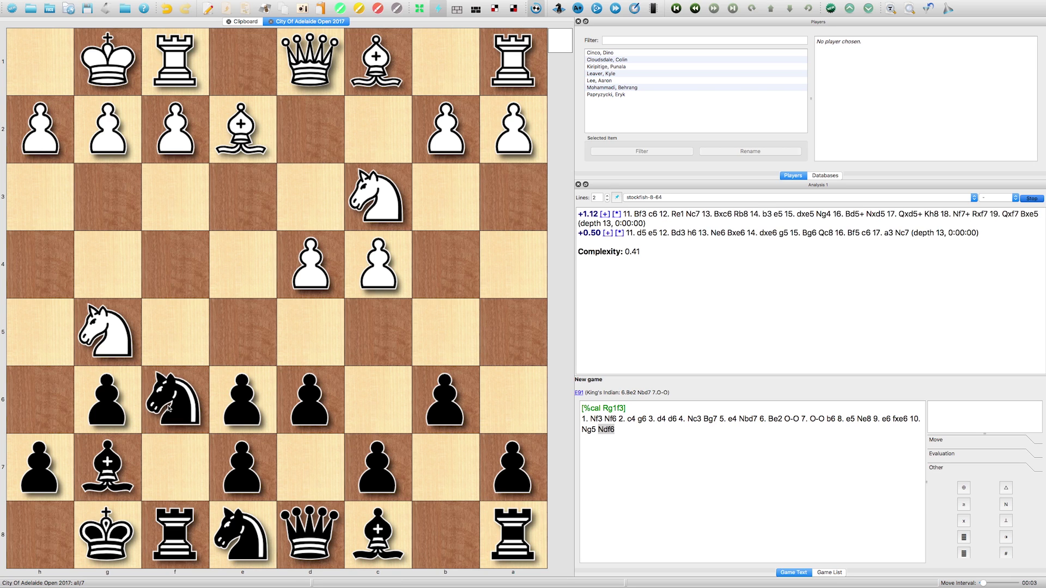
pyautogui.moveTo(242, 130); pyautogui.dragTo(174, 212)
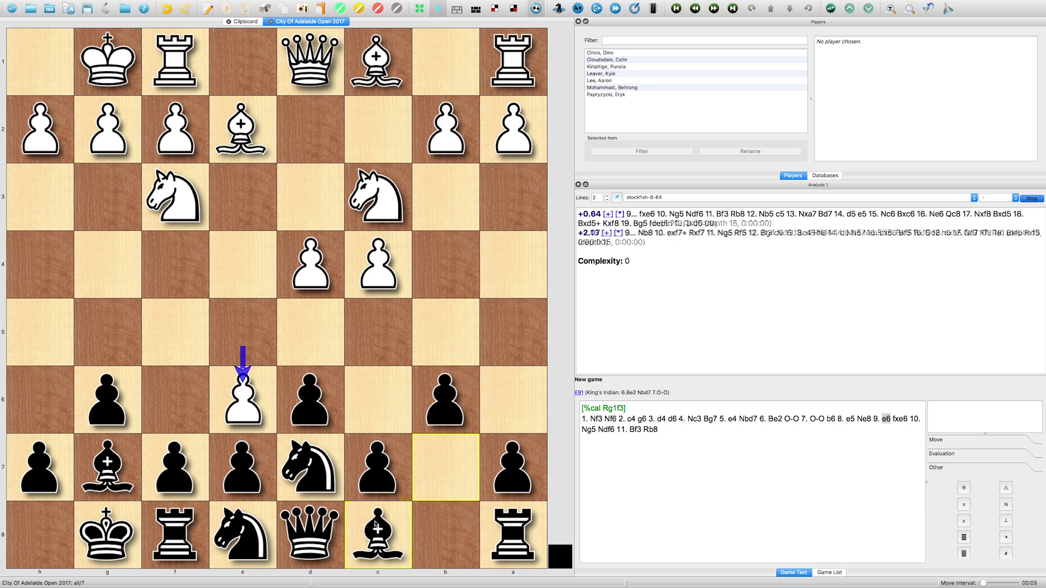
# - Return to the position after 7... b6 and add the variation 8. Qc2 Bb7
pyautogui.press('Left')
pyautogui.press('Left')
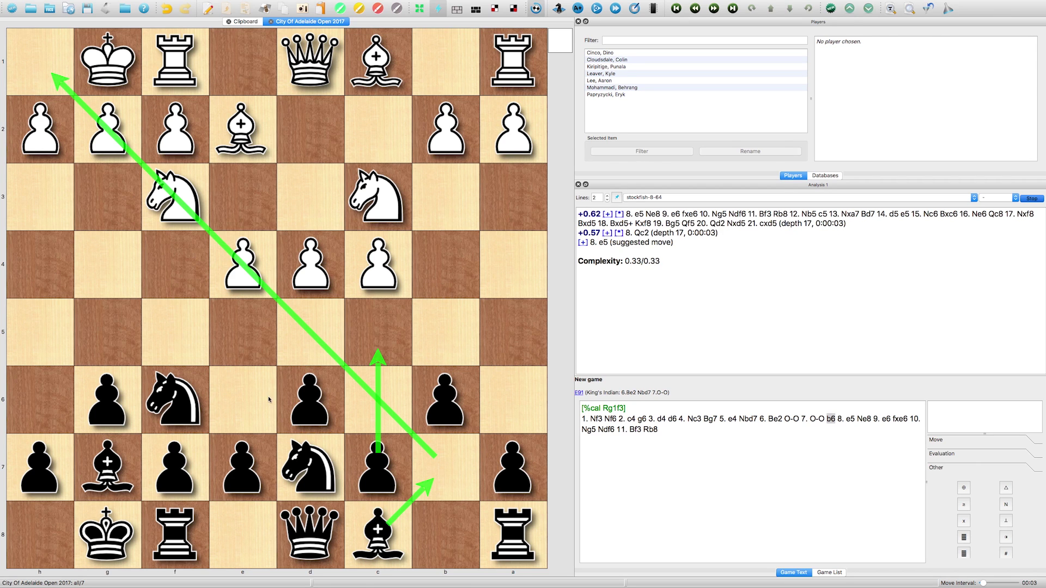
pyautogui.moveTo(310, 60); pyautogui.dragTo(376, 128)
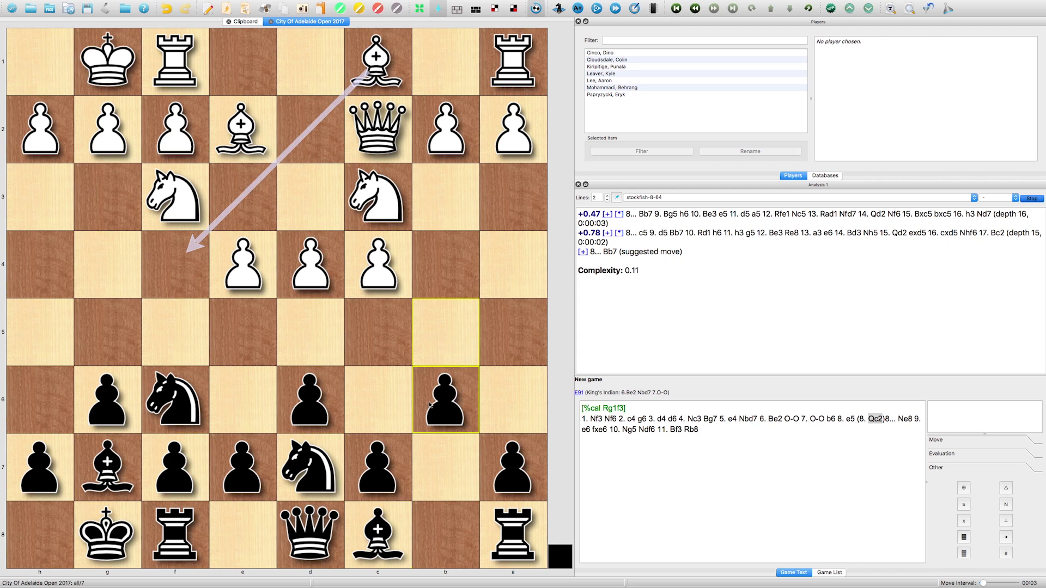
pyautogui.moveTo(380, 535); pyautogui.dragTo(450, 488)
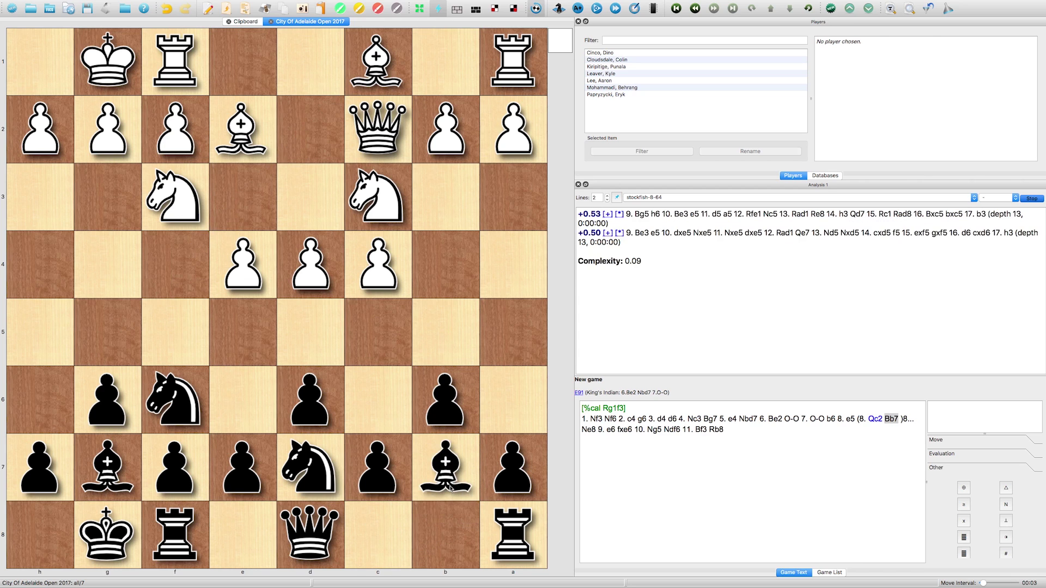
# - Draw green arrows from e4 to e5 and from e2 to f3, and make the 8. Qc2 Bb7 variation the main line
pyautogui.moveTo(378, 463); pyautogui.dragTo(376, 357)
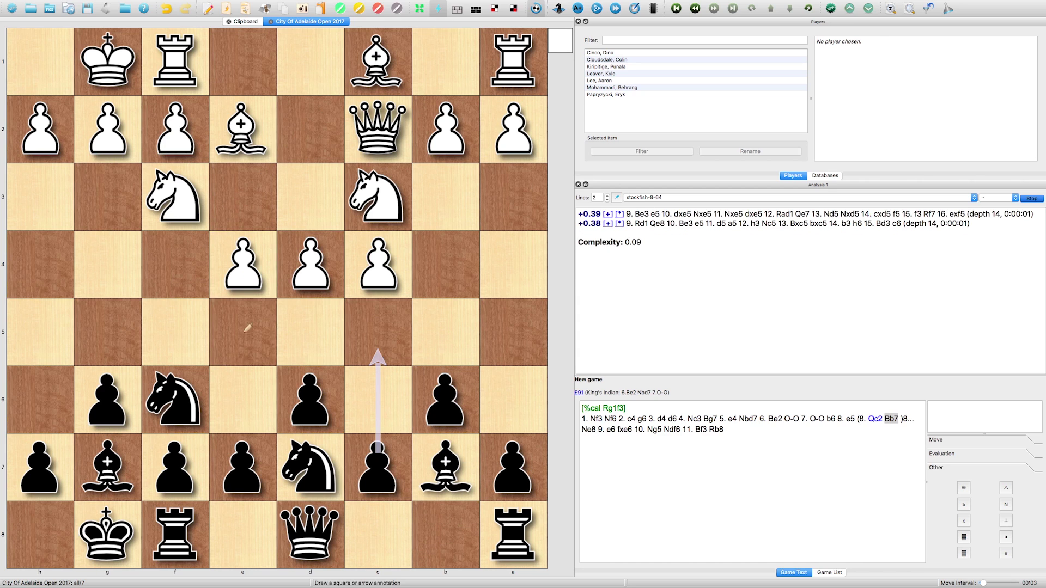
pyautogui.moveTo(248, 267); pyautogui.dragTo(266, 301)
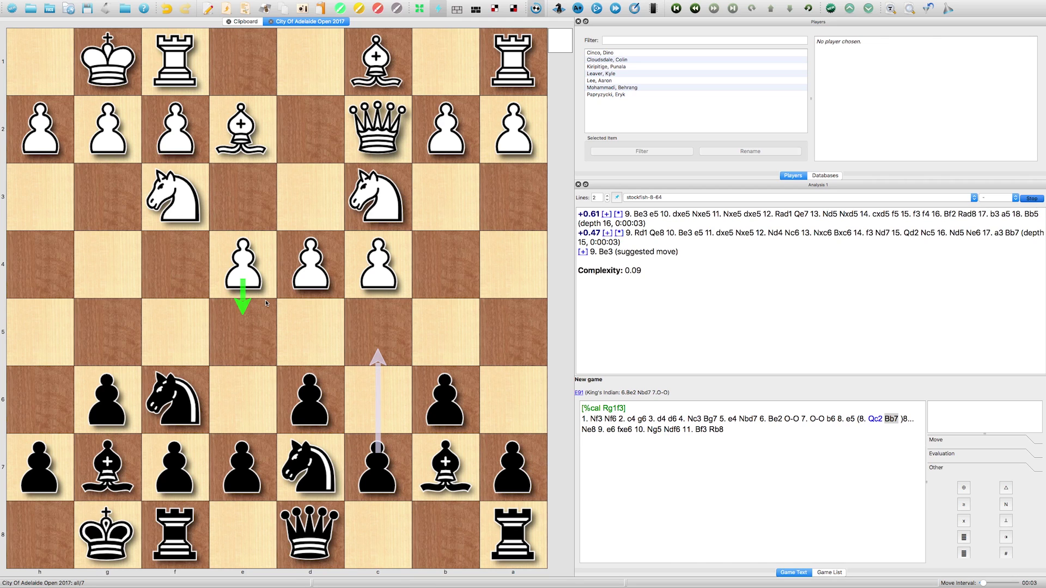
pyautogui.moveTo(248, 134); pyautogui.dragTo(185, 189)
pyautogui.click(227, 10)
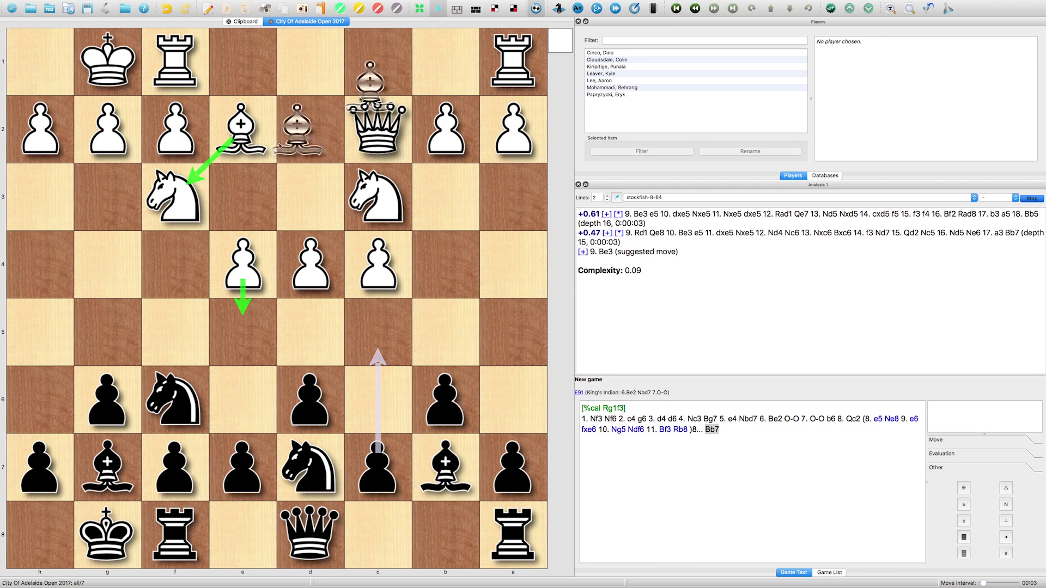
# - Play 9. Be3 Qc8 10. h3 c5 11. d5
pyautogui.moveTo(278, 147); pyautogui.dragTo(240, 190)
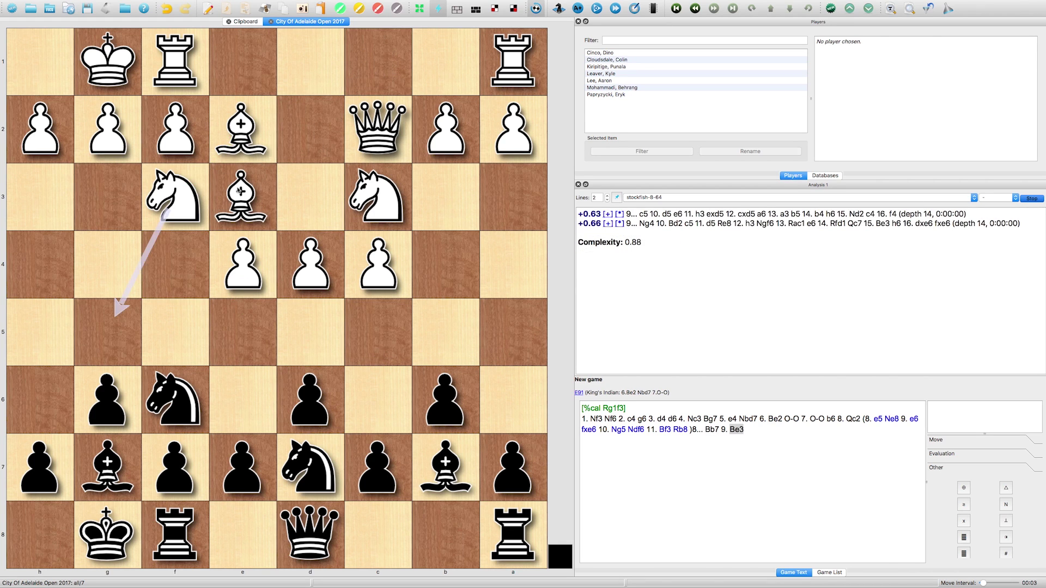
pyautogui.moveTo(326, 537); pyautogui.dragTo(371, 531)
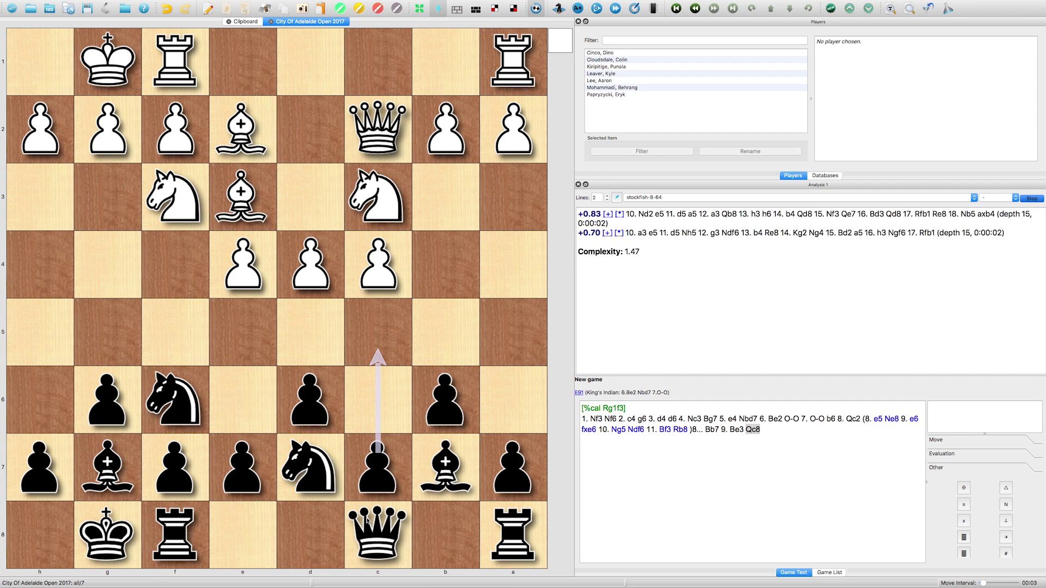
pyautogui.moveTo(41, 131); pyautogui.dragTo(68, 189)
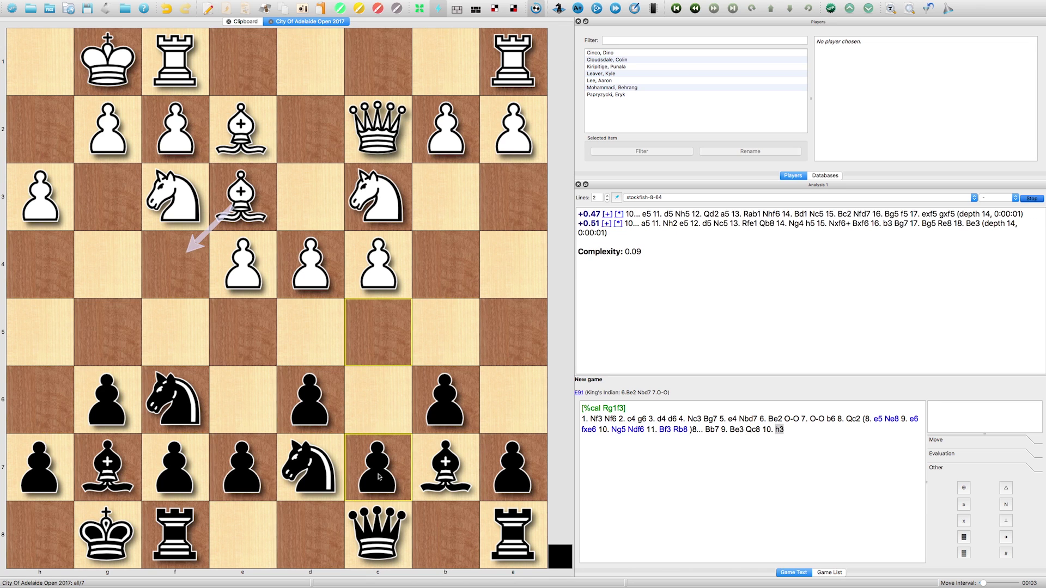
pyautogui.moveTo(379, 469); pyautogui.dragTo(372, 342)
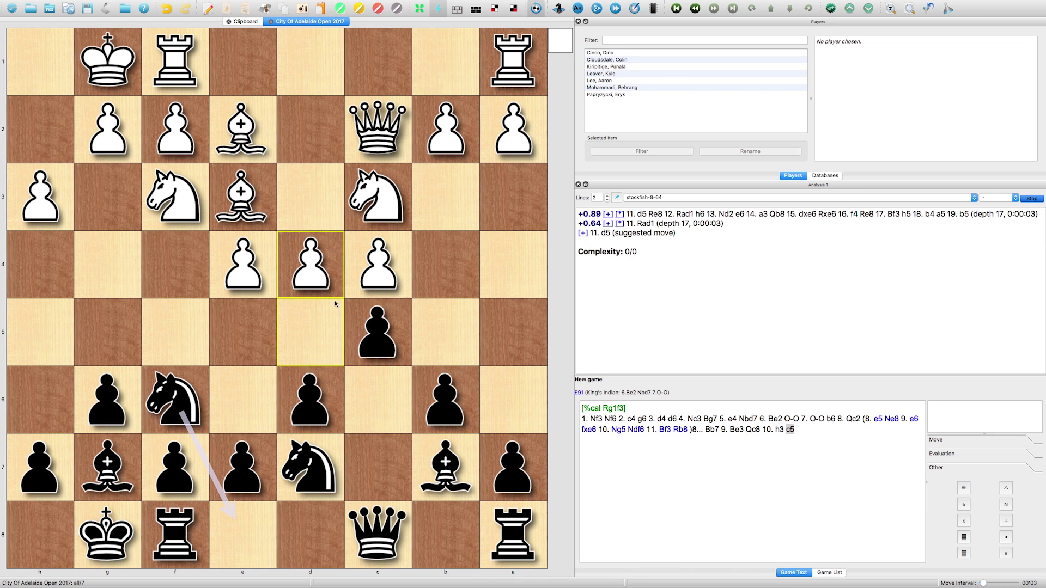
pyautogui.moveTo(311, 265); pyautogui.dragTo(315, 323)
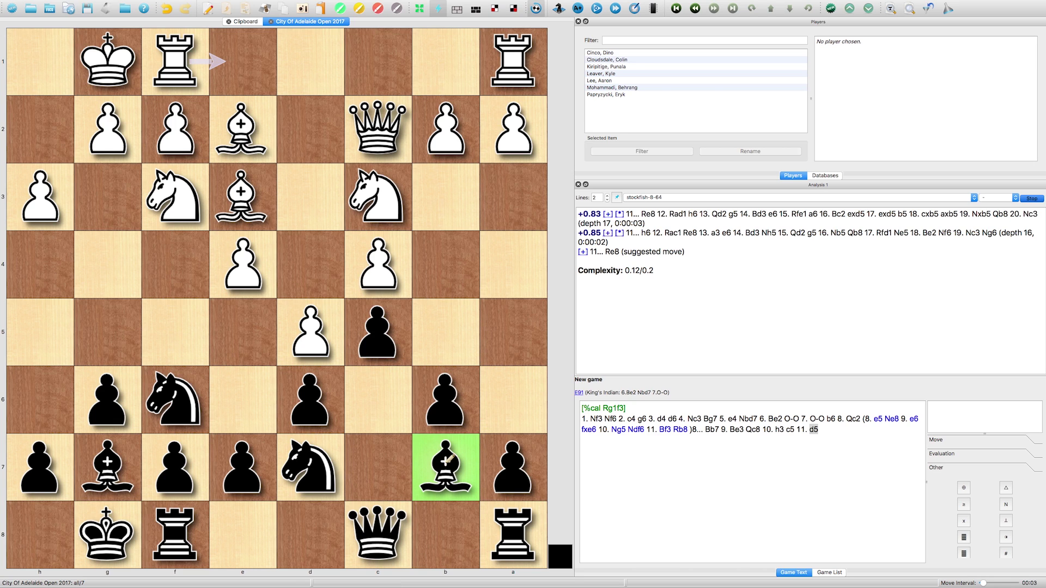
# - Highlight the b7, c4 and a2 squares in green and draw green arrows from b7 to a6 and from b2 to b3
pyautogui.moveTo(514, 404); pyautogui.dragTo(515, 404)
pyautogui.click(389, 260)
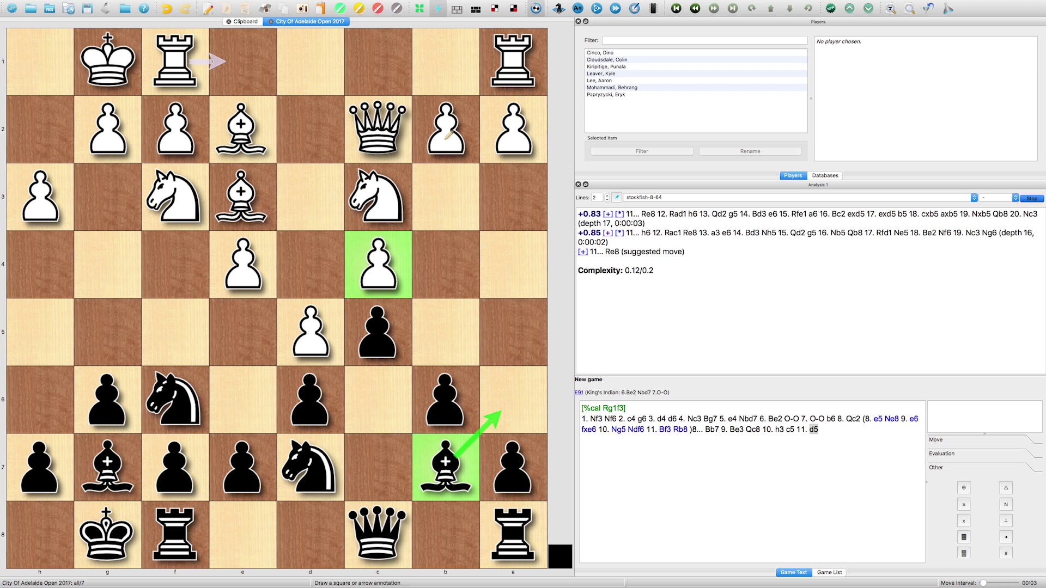
pyautogui.moveTo(448, 136); pyautogui.dragTo(452, 180)
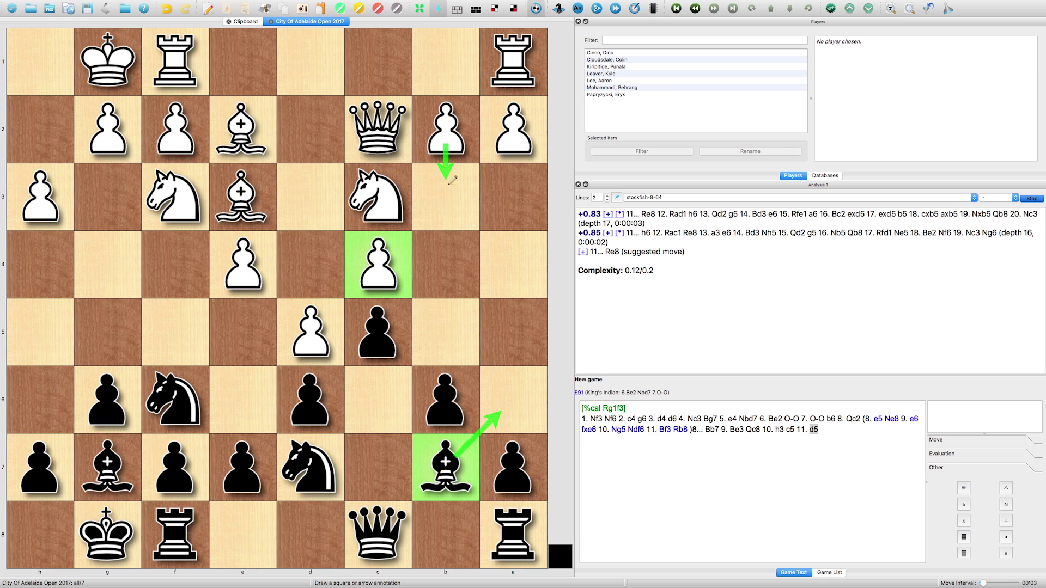
pyautogui.click(512, 128)
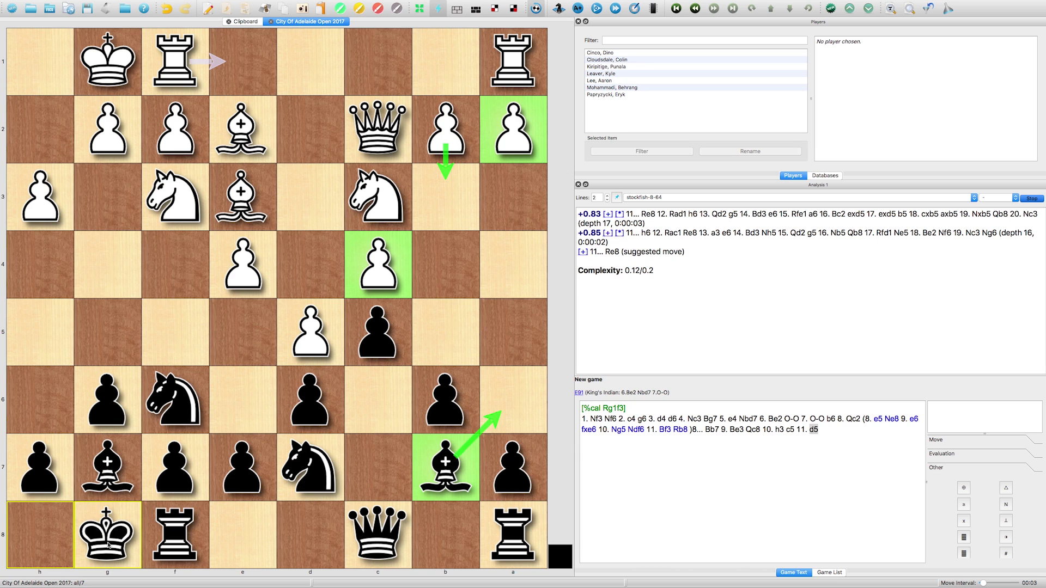
# - Play 11... Re8 12. Rad1 Nf8
pyautogui.moveTo(174, 545); pyautogui.dragTo(233, 543)
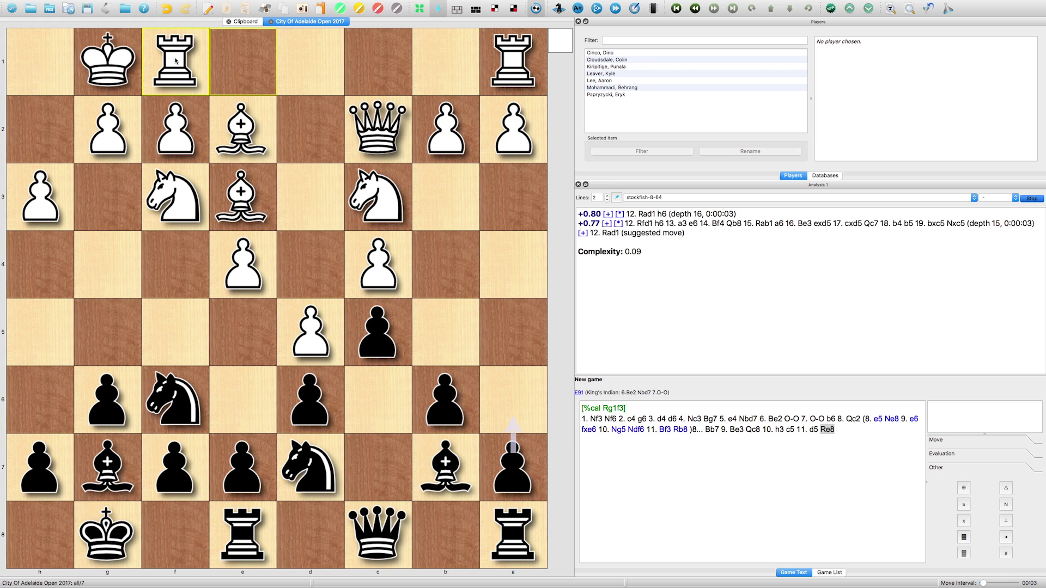
pyautogui.click(308, 60)
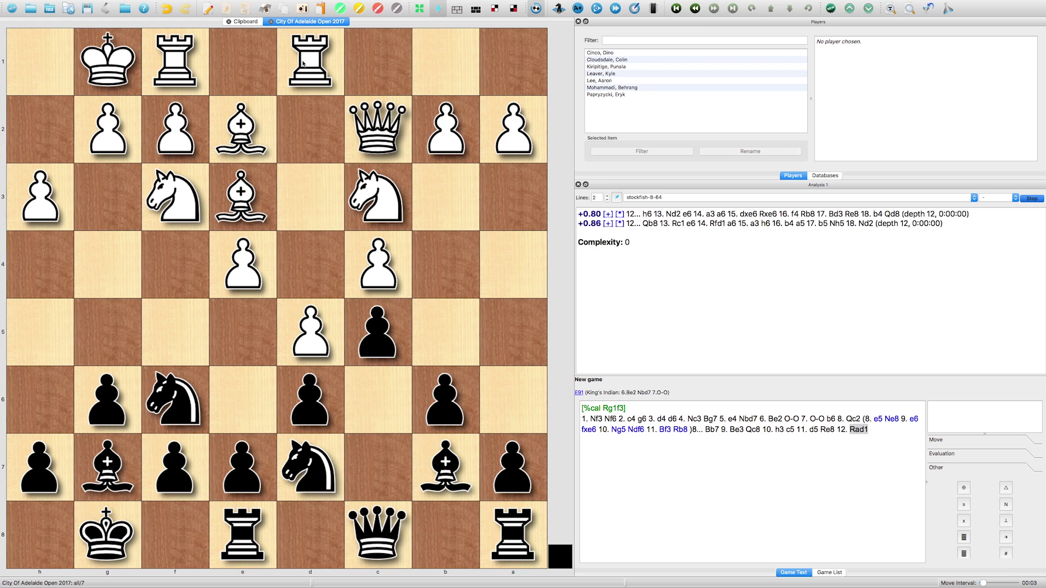
pyautogui.moveTo(307, 467); pyautogui.dragTo(175, 533)
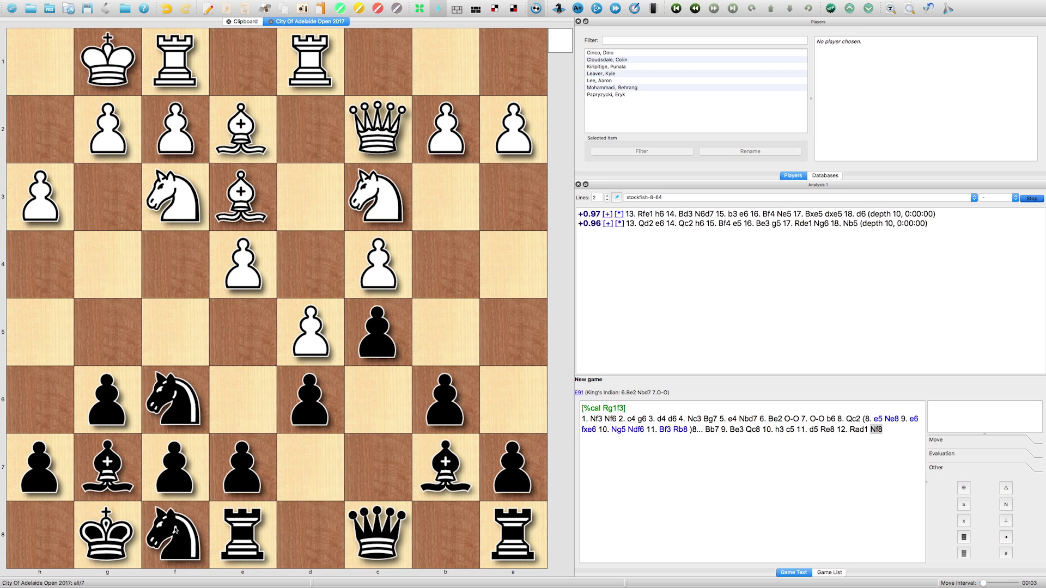
# - Draw green arrows from e7 to e5, f8 to e6, f7 to e6, h7 to h6, and f8 to h7
pyautogui.moveTo(242, 461); pyautogui.dragTo(243, 335)
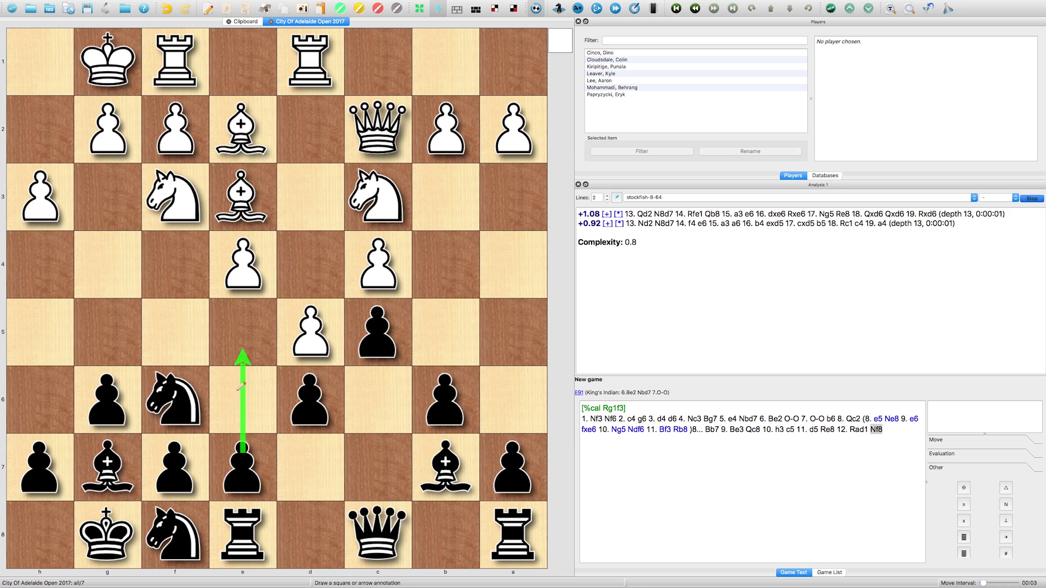
pyautogui.moveTo(188, 527); pyautogui.dragTo(240, 421)
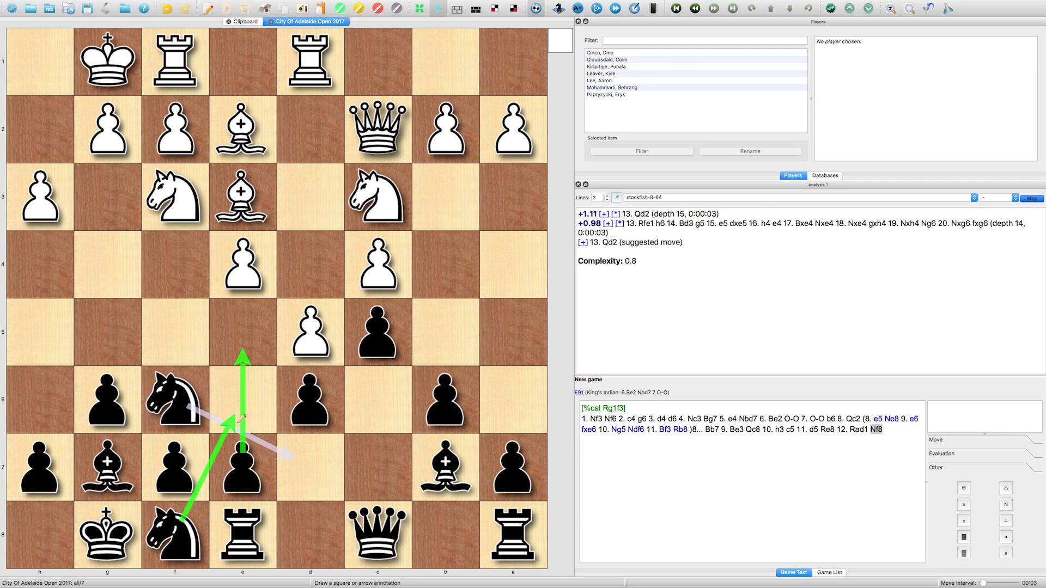
pyautogui.moveTo(196, 456); pyautogui.dragTo(240, 410)
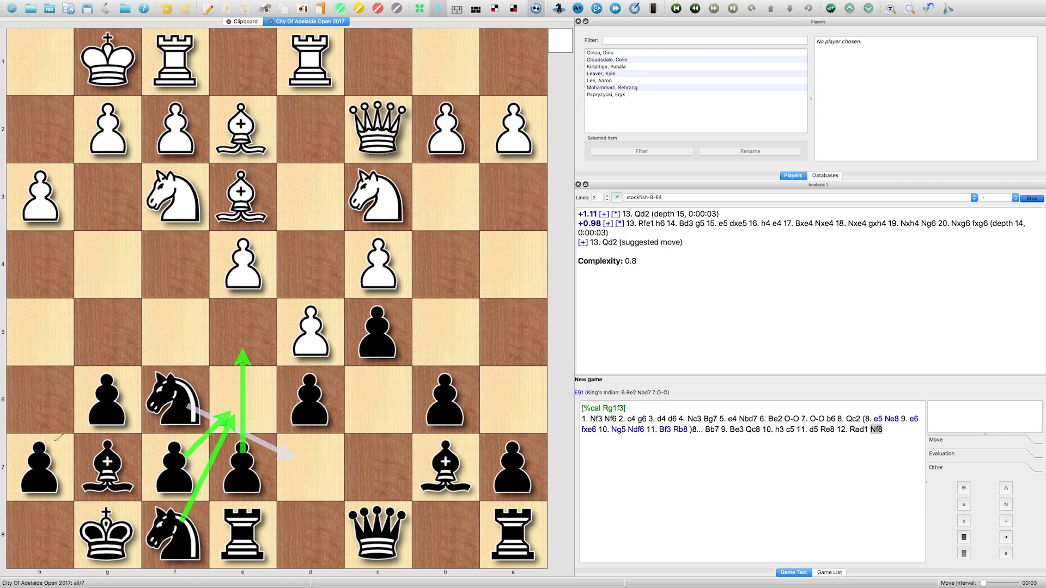
pyautogui.moveTo(40, 472); pyautogui.dragTo(48, 417)
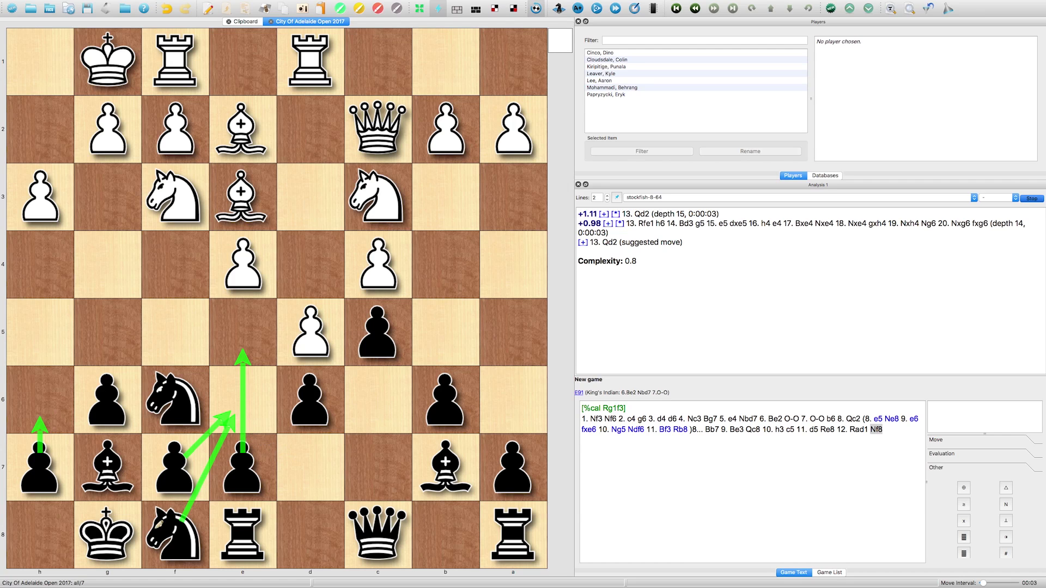
pyautogui.moveTo(159, 525); pyautogui.dragTo(38, 471)
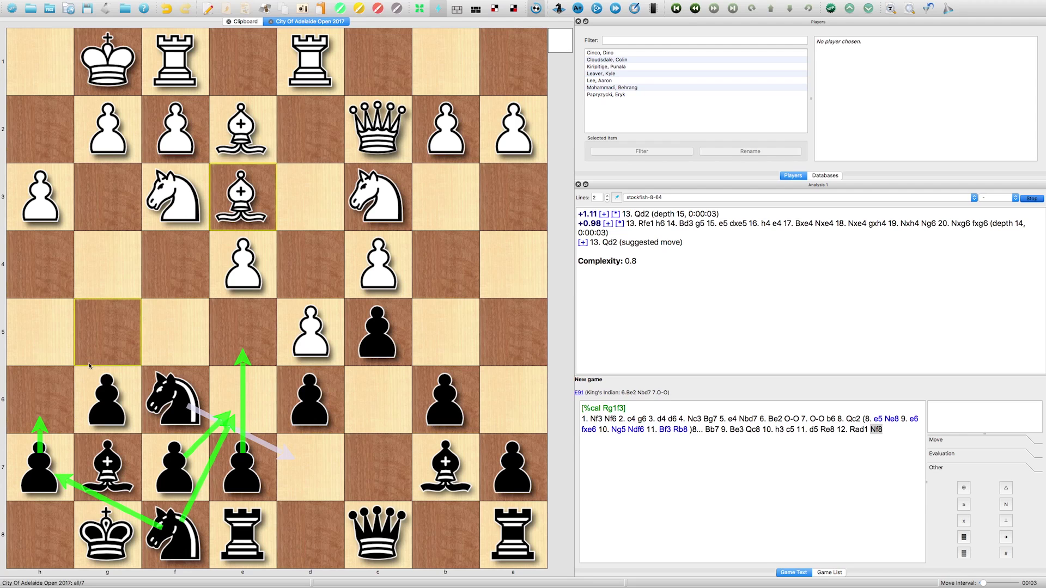
# - Play 13. a4 h6 14. Nh2 e6 15. Ng4 Nxg4 16. Bxg4
pyautogui.moveTo(512, 138); pyautogui.dragTo(511, 249)
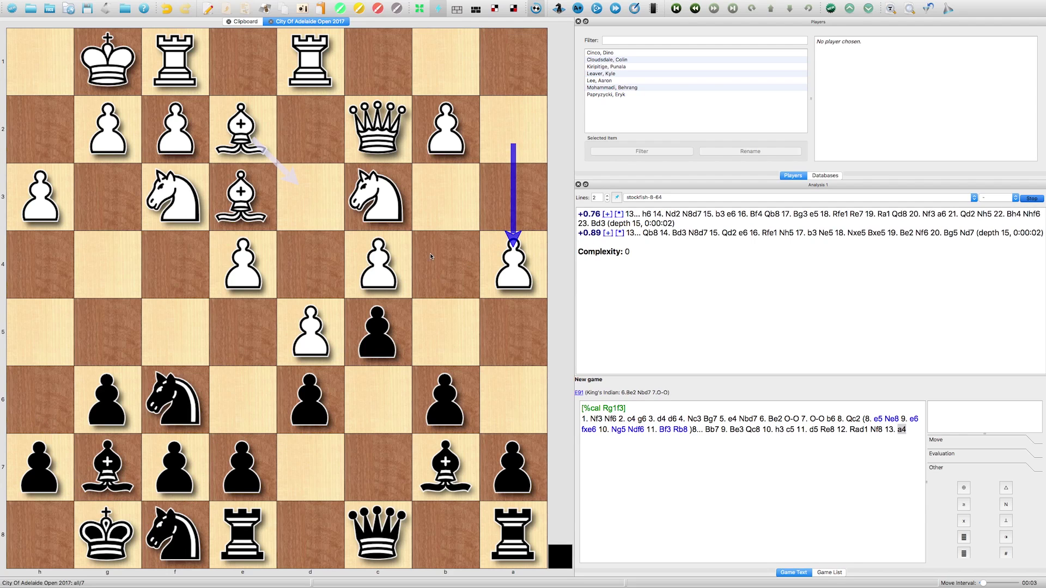
pyautogui.click(33, 409)
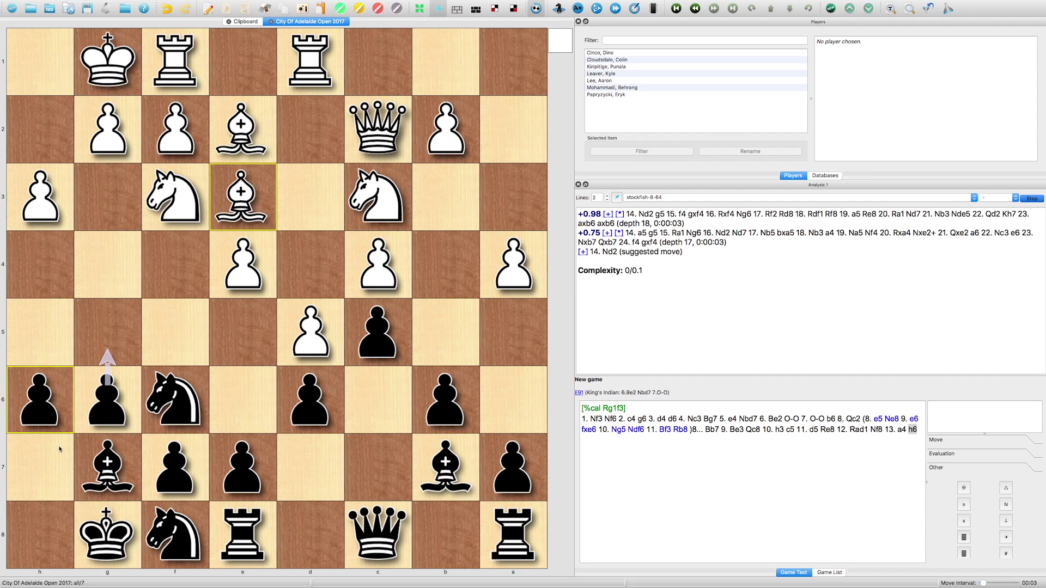
pyautogui.moveTo(174, 196); pyautogui.dragTo(31, 142)
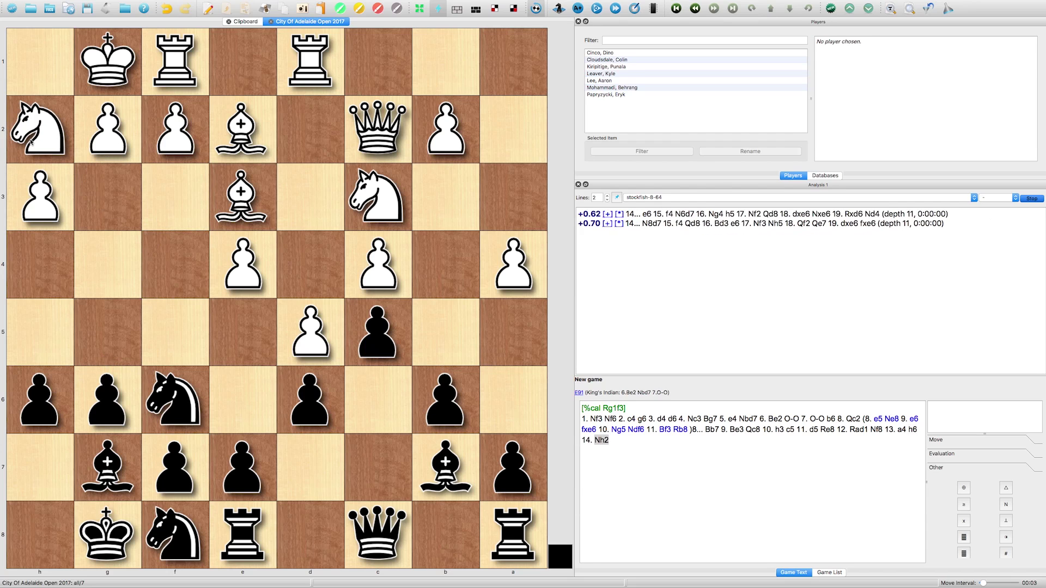
pyautogui.click(243, 459)
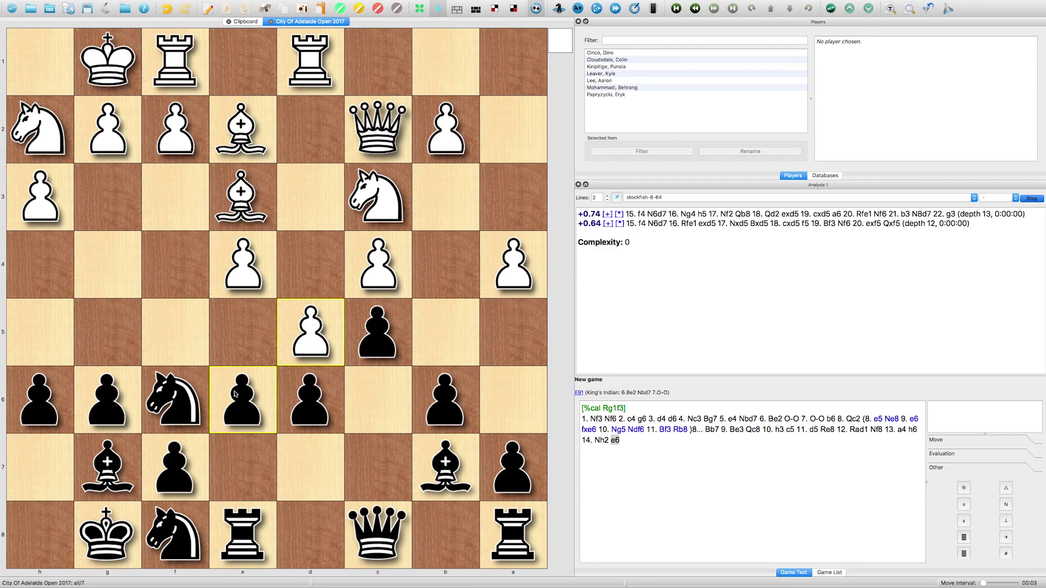
pyautogui.moveTo(40, 131); pyautogui.dragTo(109, 254)
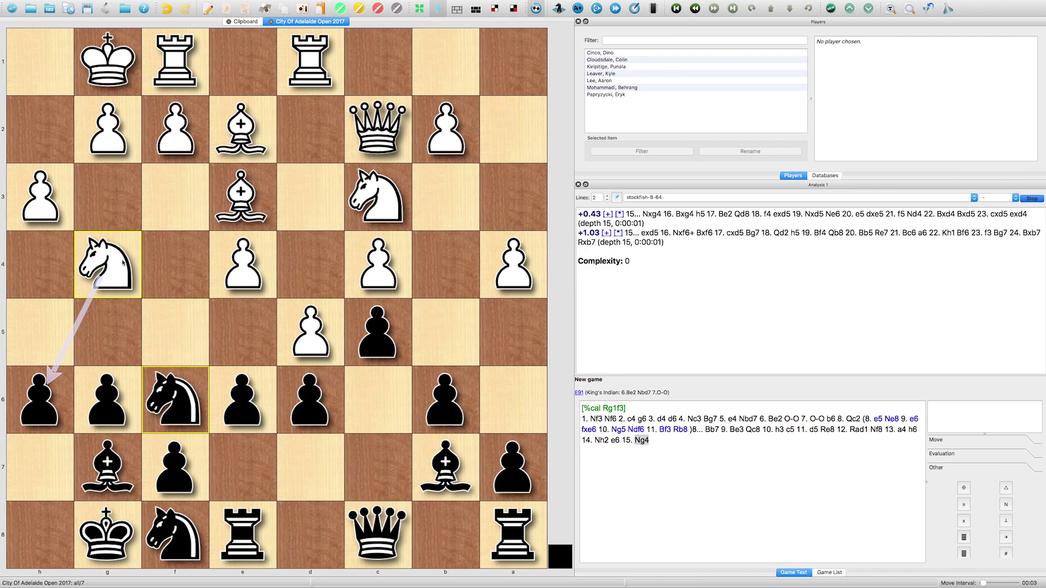
pyautogui.moveTo(174, 399); pyautogui.dragTo(109, 262)
pyautogui.moveTo(243, 131); pyautogui.dragTo(108, 262)
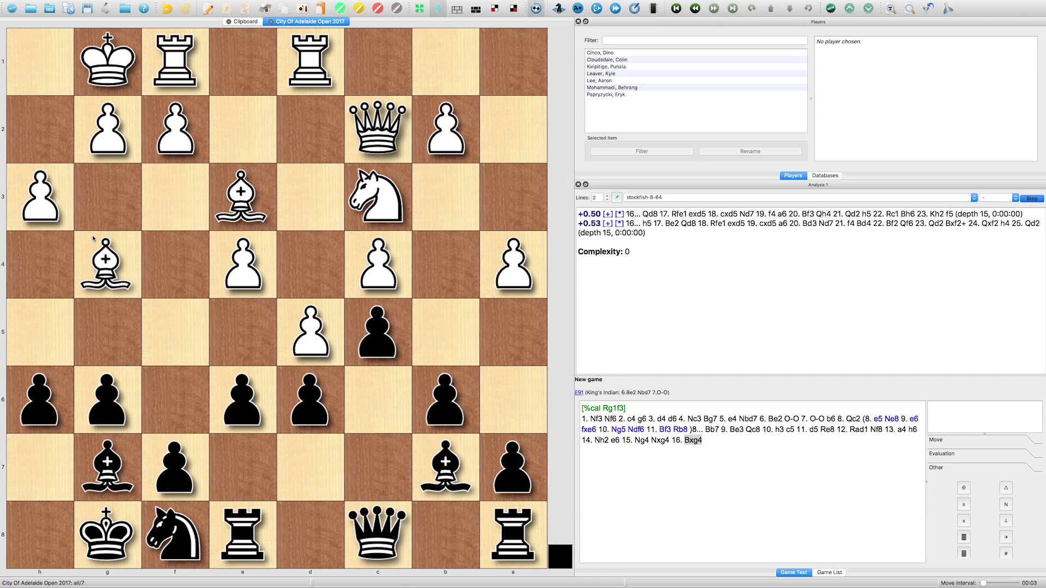
# - Highlight the e6 pawn and the queen on c8 in green, and draw a green arrow from g4 to c8
pyautogui.click(255, 404)
pyautogui.click(376, 512)
pyautogui.moveTo(127, 249)
pyautogui.mouseDown()
pyautogui.moveTo(311, 441)
pyautogui.moveTo(381, 531)
pyautogui.mouseUp()
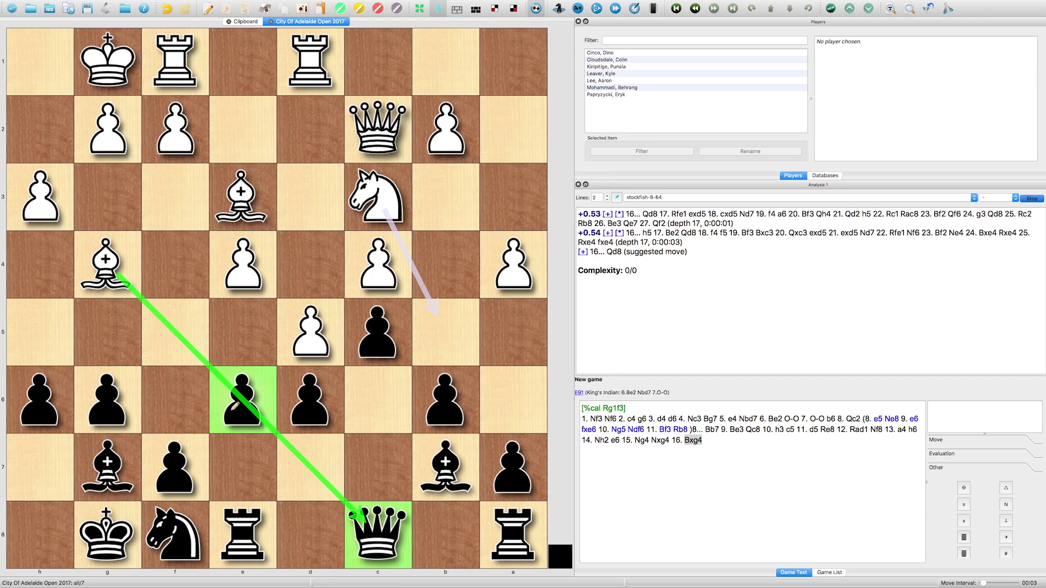
# - Play 16... f5 17. exf5 exf5 18. Bf3 Nd7 19. Nb5 Qb8 20. g3 a6 21. Na3
pyautogui.moveTo(175, 467); pyautogui.dragTo(167, 339)
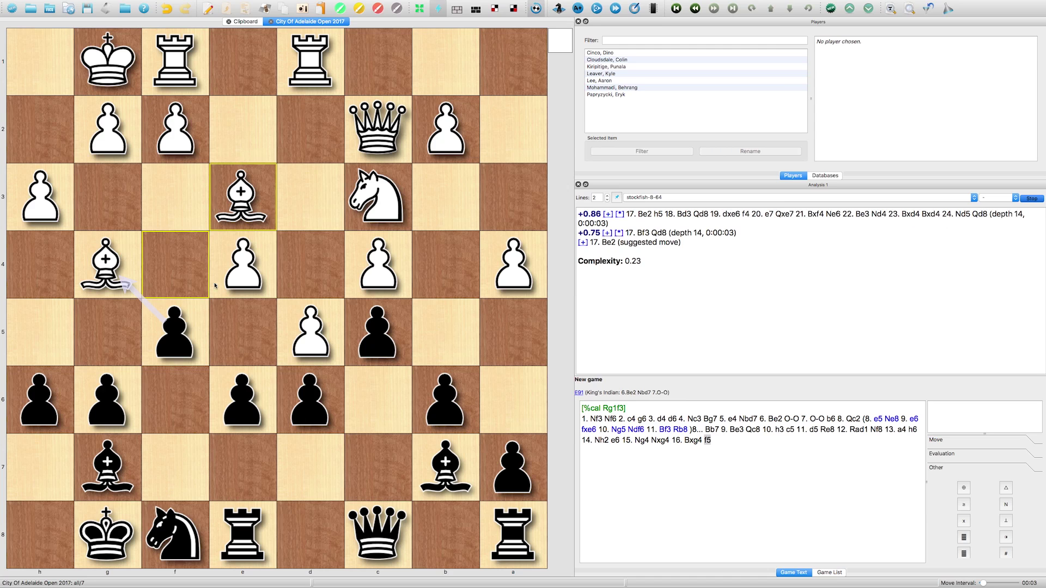
pyautogui.moveTo(240, 273); pyautogui.dragTo(182, 320)
pyautogui.moveTo(242, 400); pyautogui.dragTo(167, 329)
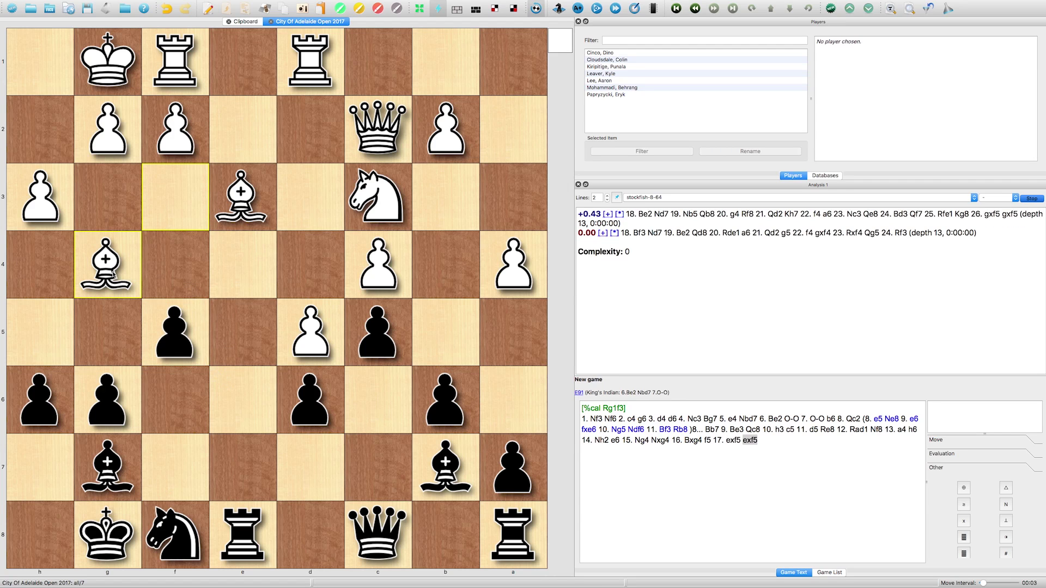
pyautogui.moveTo(115, 275); pyautogui.dragTo(193, 223)
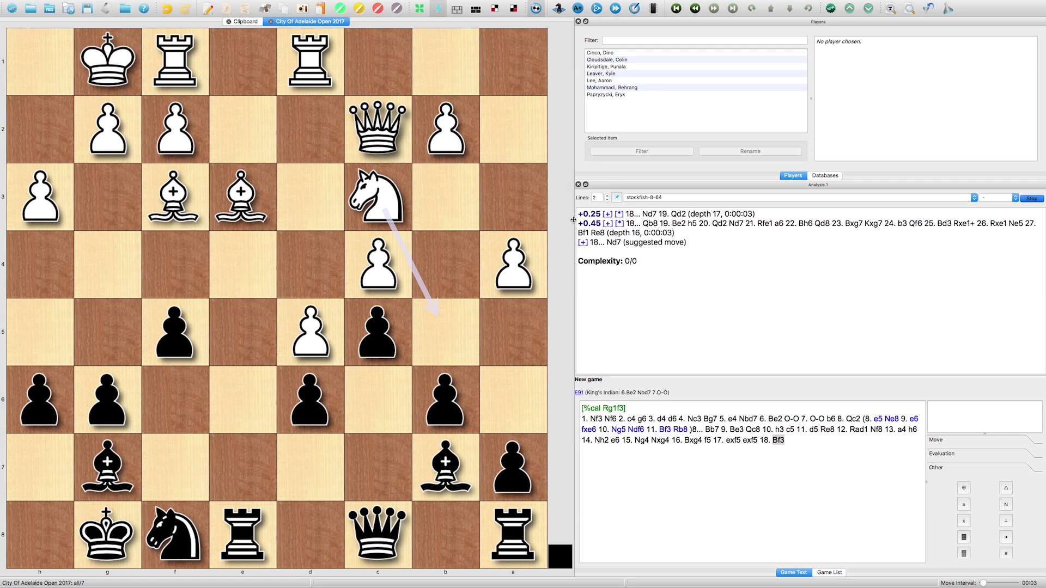
pyautogui.moveTo(174, 534); pyautogui.dragTo(319, 474)
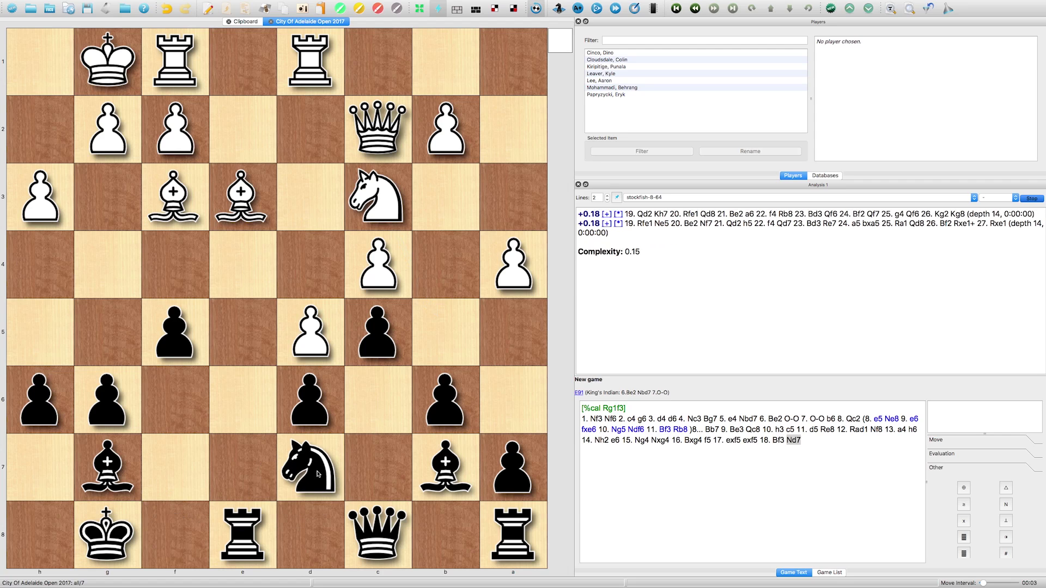
pyautogui.moveTo(446, 332); pyautogui.dragTo(505, 210)
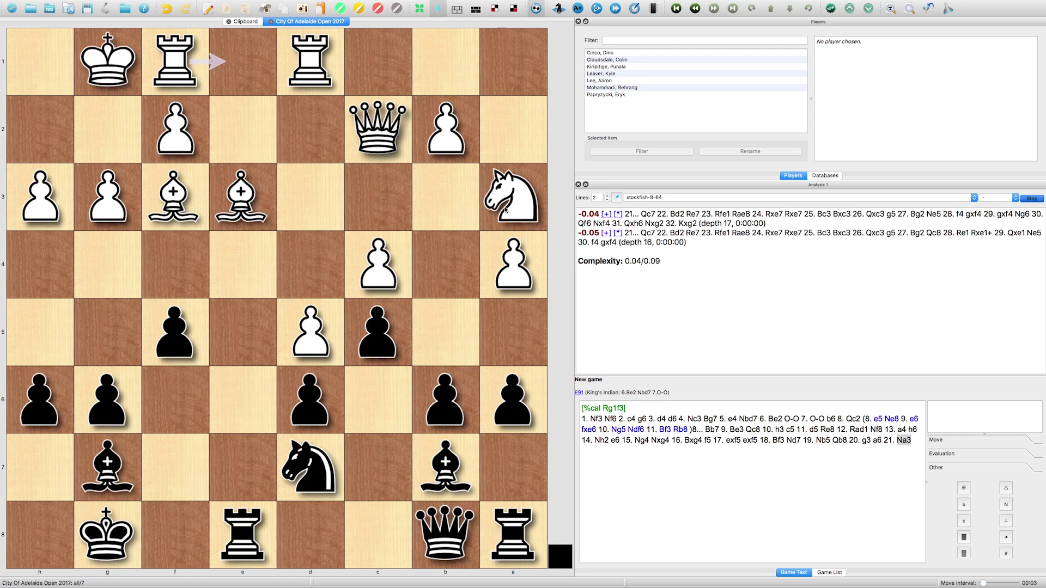
# - Add the variation 21. Nc3, highlight c3 in green and a3 in red, and return to the position after 21. Na3
pyautogui.press('Left')
pyautogui.moveTo(450, 337); pyautogui.dragTo(381, 195)
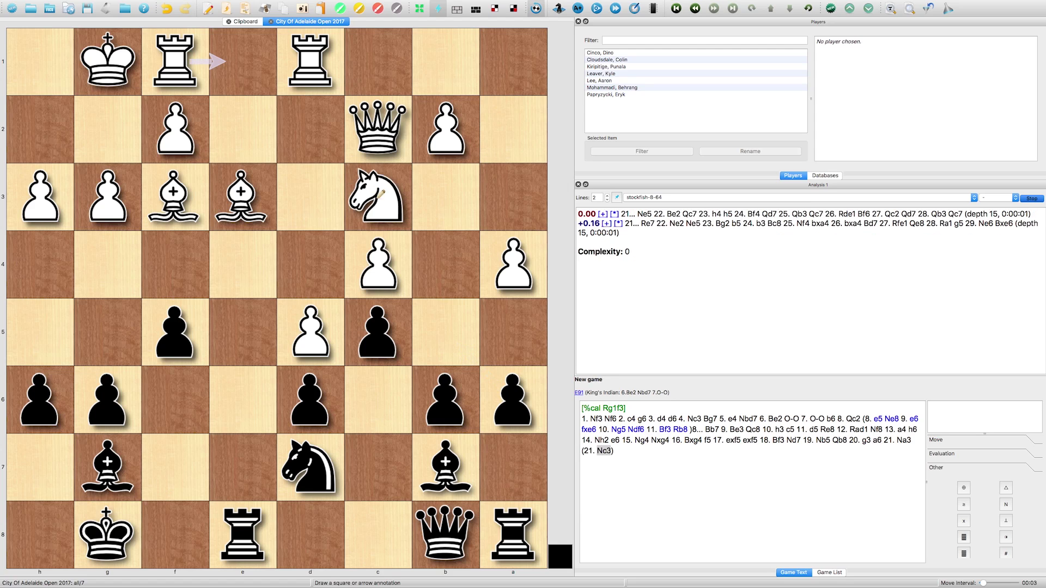
pyautogui.click(381, 195)
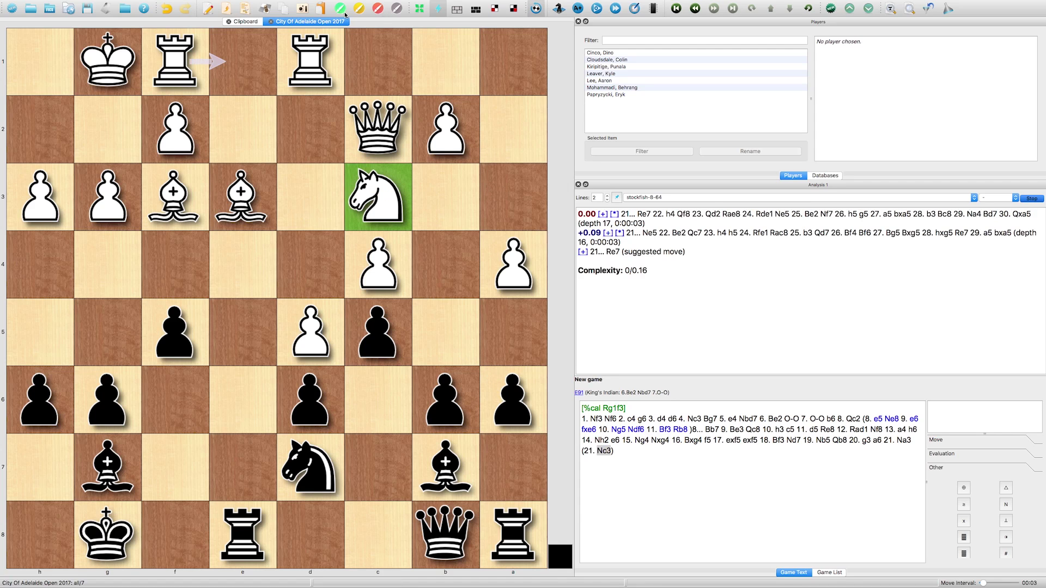
pyautogui.click(384, 11)
pyautogui.click(515, 168)
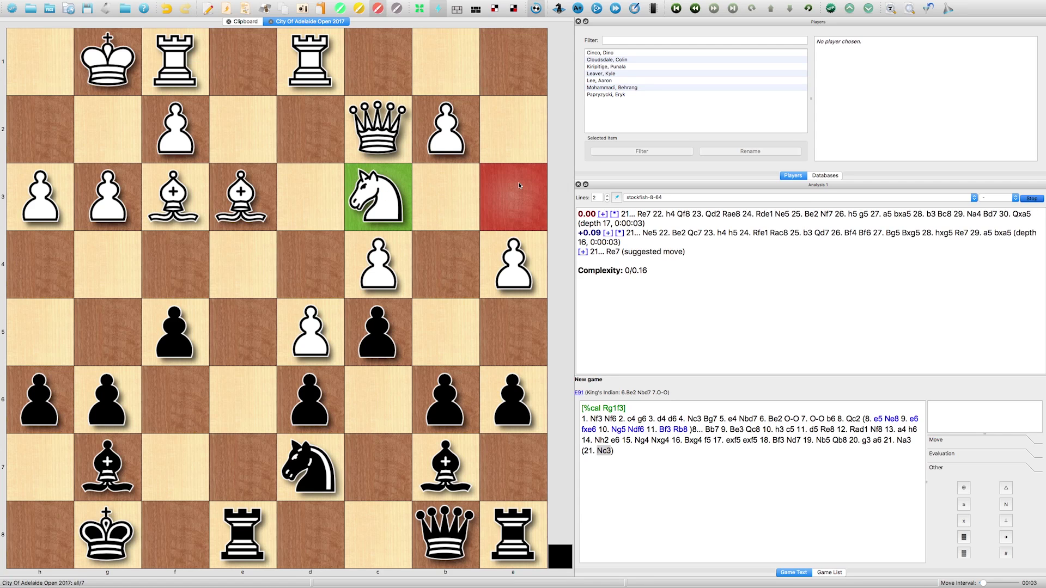
pyautogui.click(906, 442)
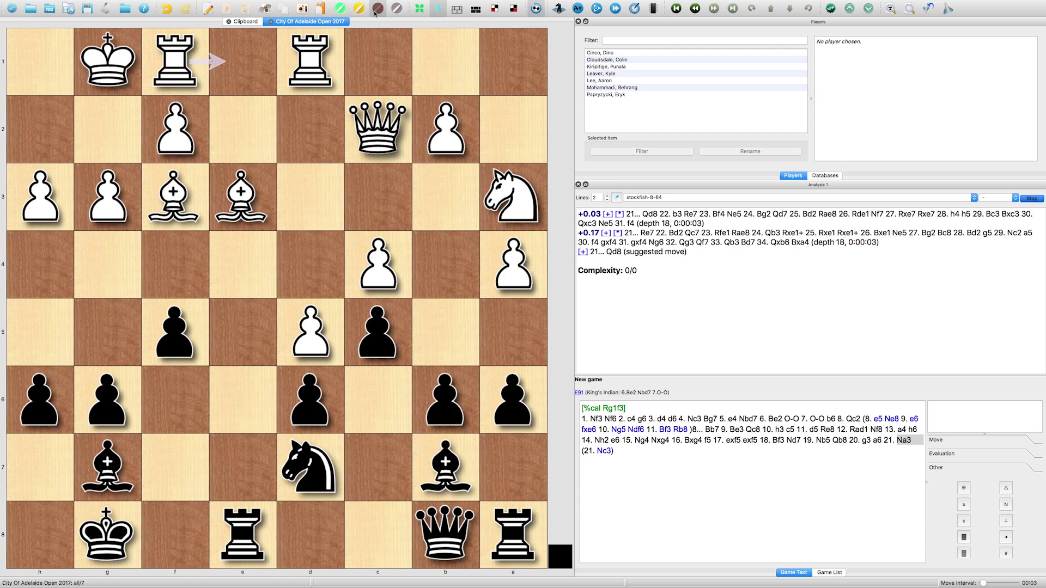
# - Play 21... Ne5 22. Be2 and highlight e5, g4, f3, d3, c4, e2, c2 and f5 in green
pyautogui.moveTo(309, 467); pyautogui.dragTo(256, 347)
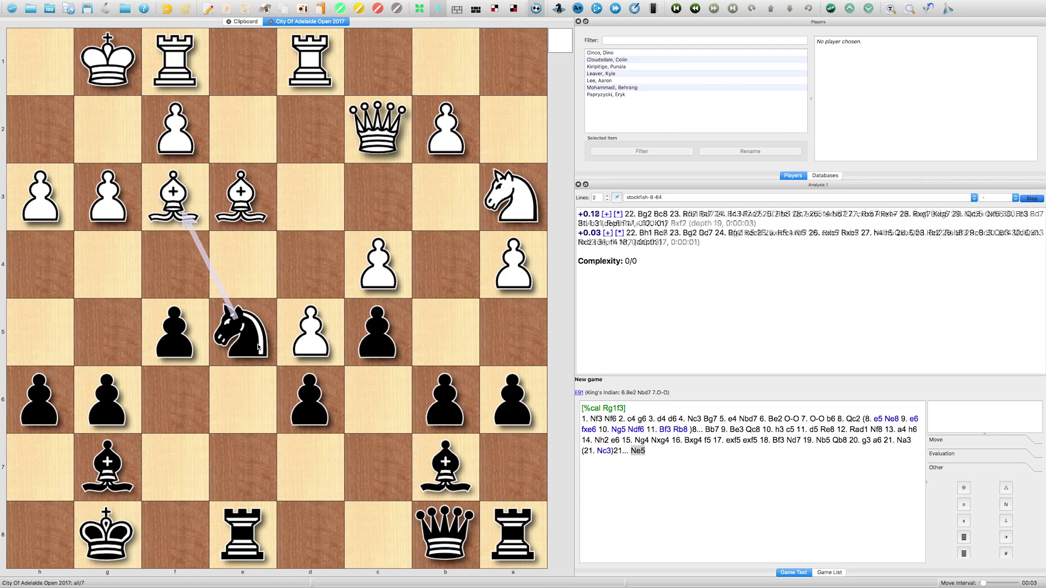
pyautogui.moveTo(189, 184); pyautogui.dragTo(243, 131)
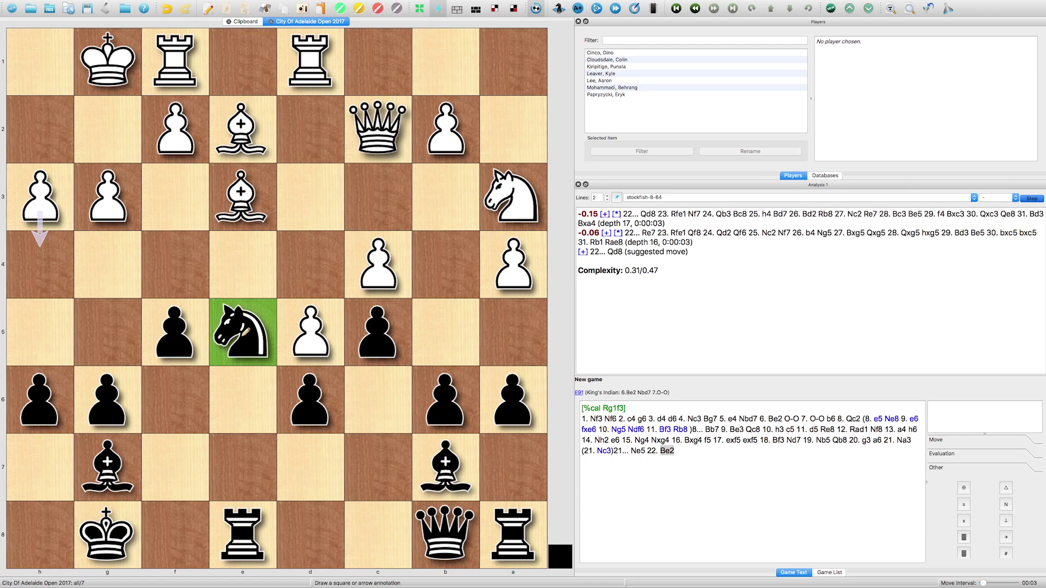
pyautogui.click(101, 264)
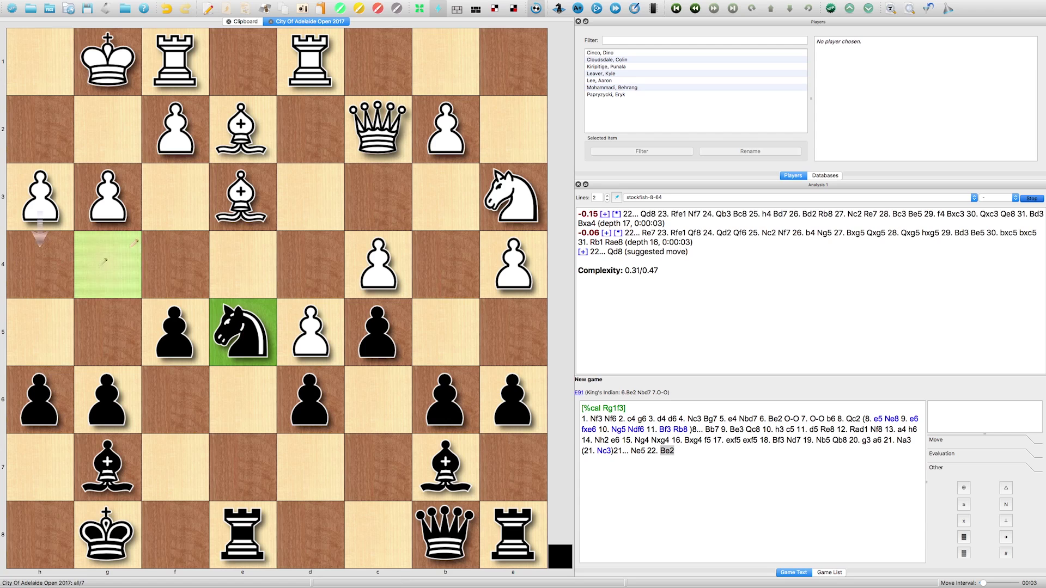
pyautogui.click(199, 181)
pyautogui.click(321, 189)
pyautogui.click(375, 254)
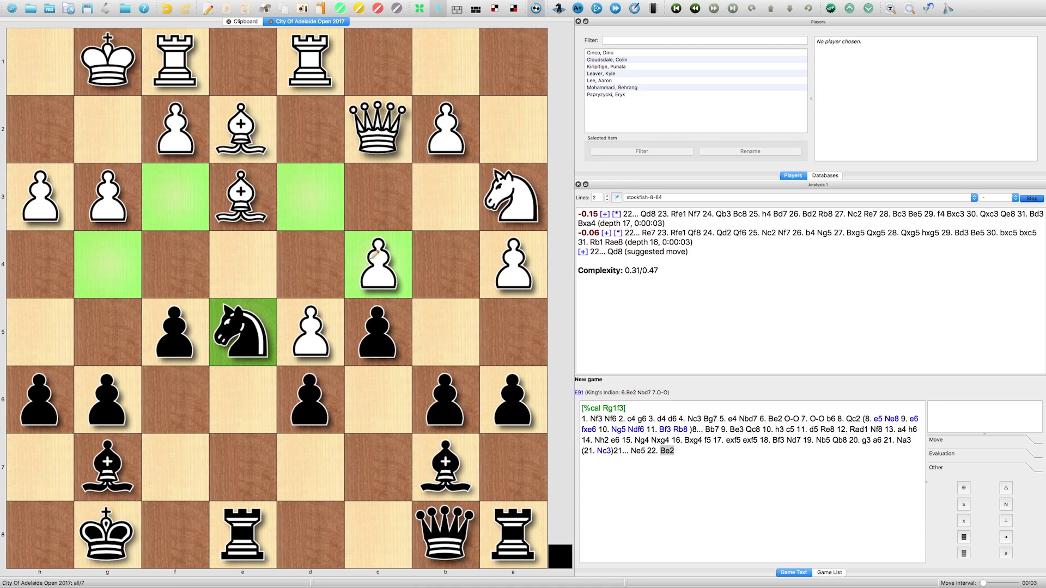
pyautogui.click(233, 123)
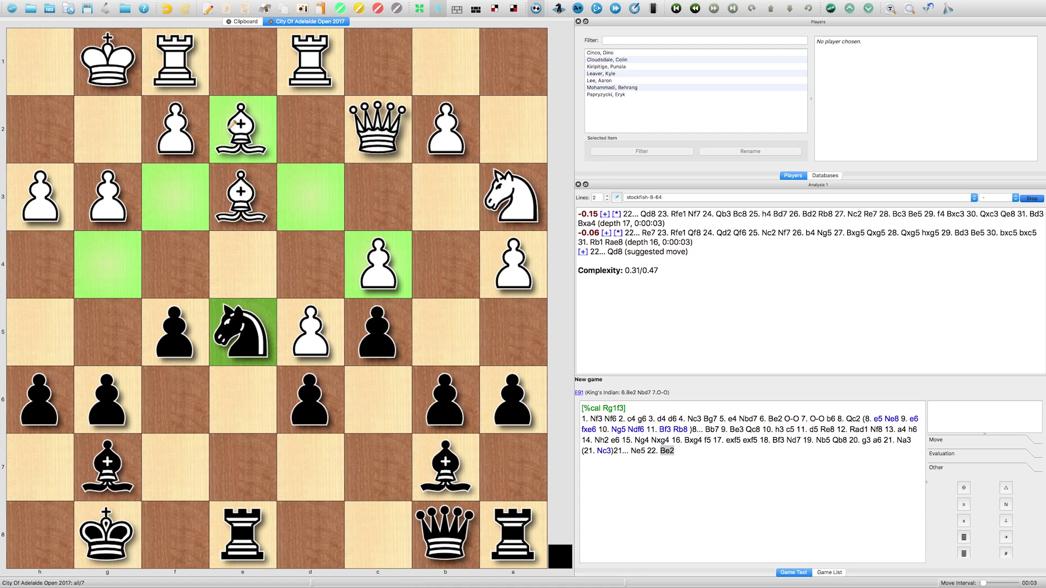
pyautogui.click(371, 137)
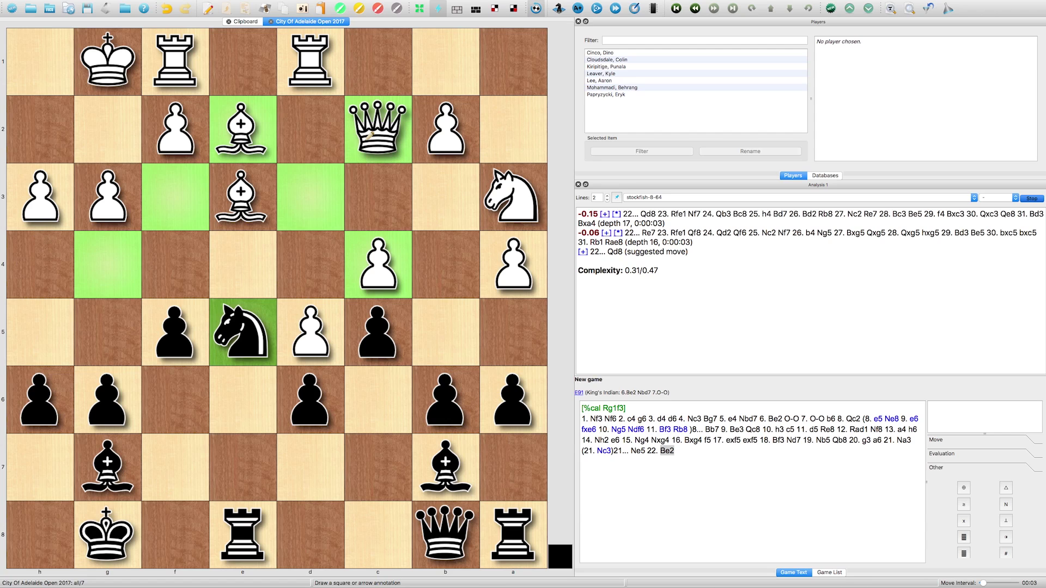
pyautogui.click(175, 343)
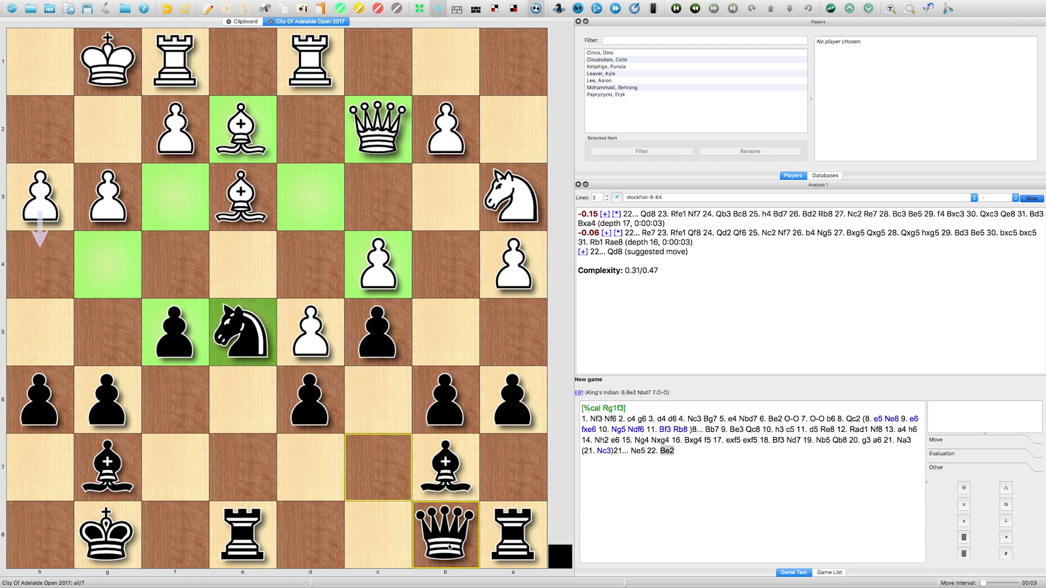
# - Play 22... Qd8 23. Qd2 Kh7 24. f4 Nd7, marking the d8–f6 diagonal with green arrows after Qd8 and highlighting h6 in green after Kh7
pyautogui.moveTo(449, 547)
pyautogui.mouseDown()
pyautogui.moveTo(313, 536)
pyautogui.moveTo(188, 413)
pyautogui.mouseUp()
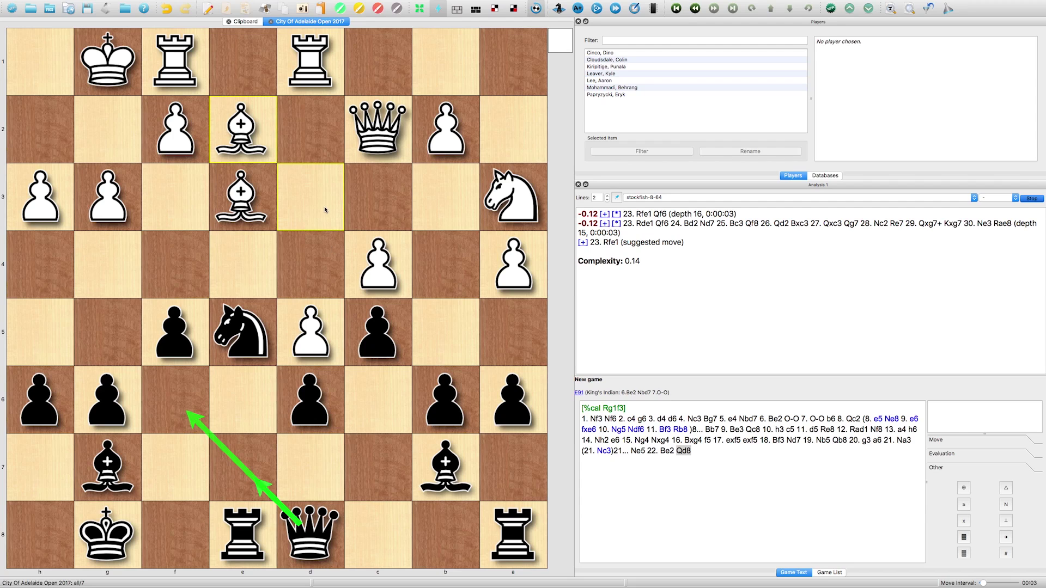
pyautogui.moveTo(378, 129); pyautogui.dragTo(312, 128)
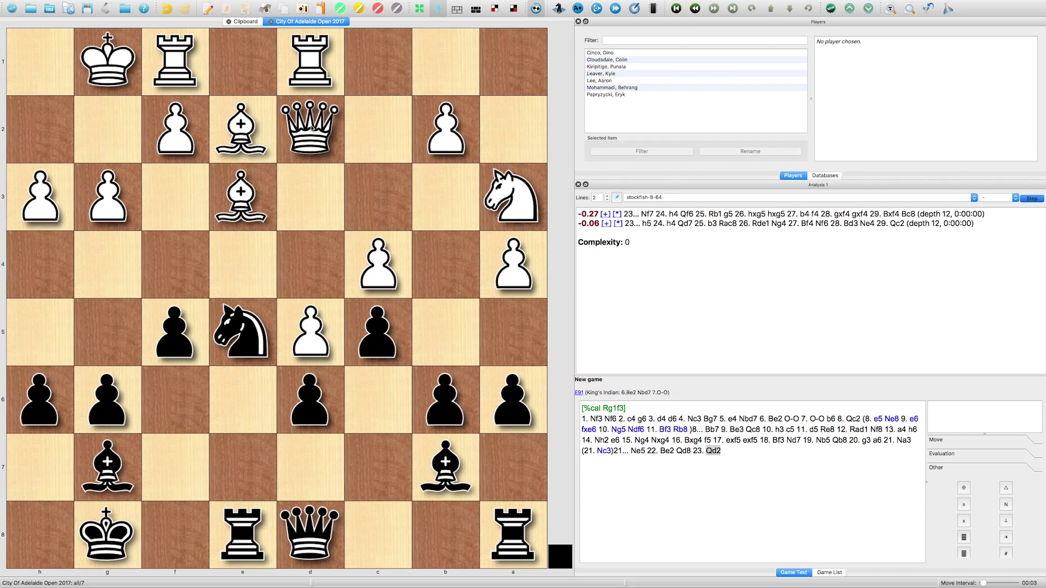
pyautogui.moveTo(93, 536); pyautogui.dragTo(40, 470)
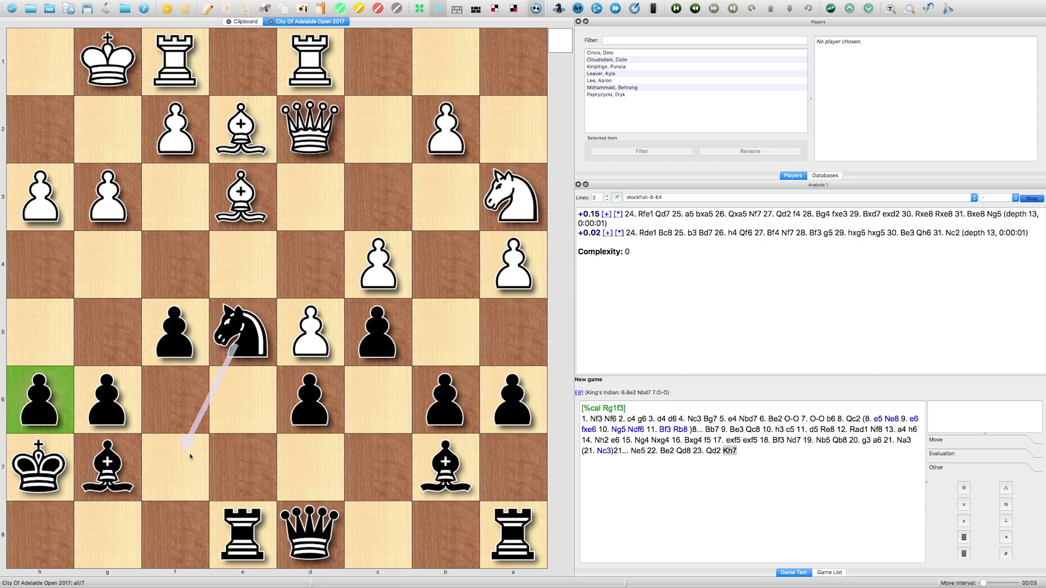
pyautogui.moveTo(174, 131); pyautogui.dragTo(179, 248)
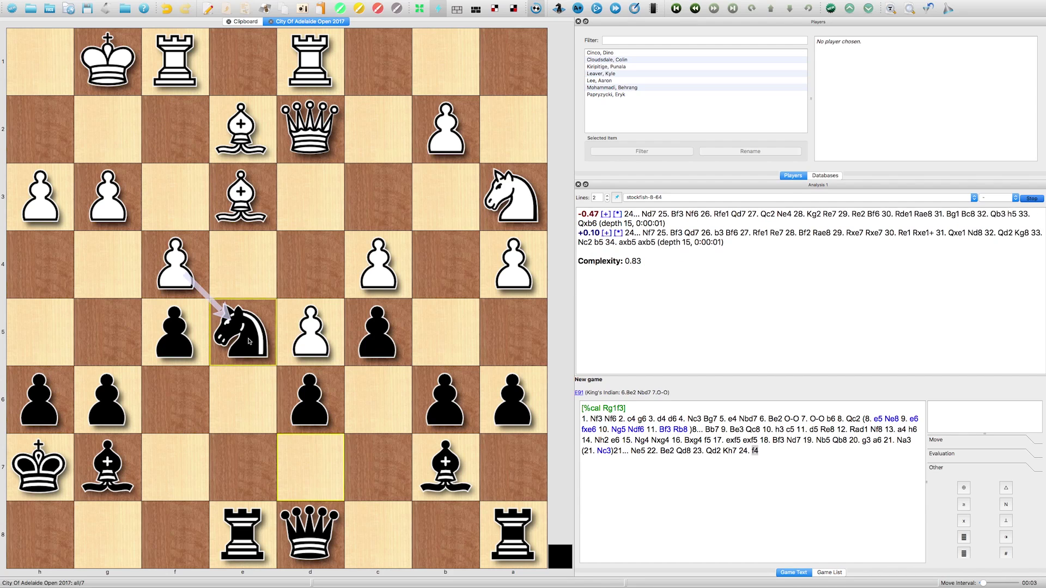
pyautogui.moveTo(249, 341); pyautogui.dragTo(310, 463)
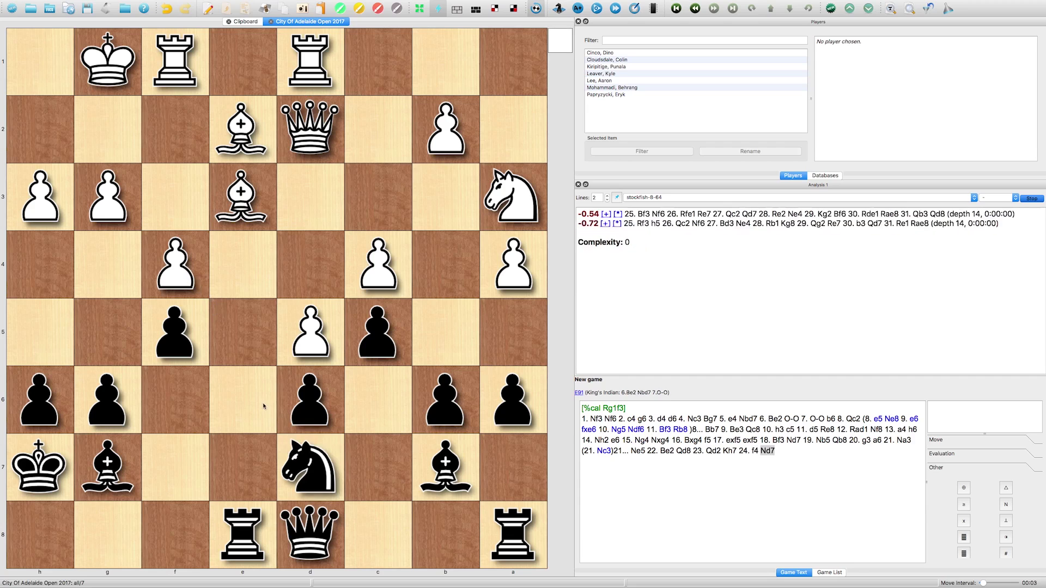
# - Highlight e4, b7, e6, a3, d1 and d2 in green, and draw green arrows from b7 to c8 and c8 to e6
pyautogui.keyDown('alt'); pyautogui.click(248, 273); pyautogui.keyUp('alt')
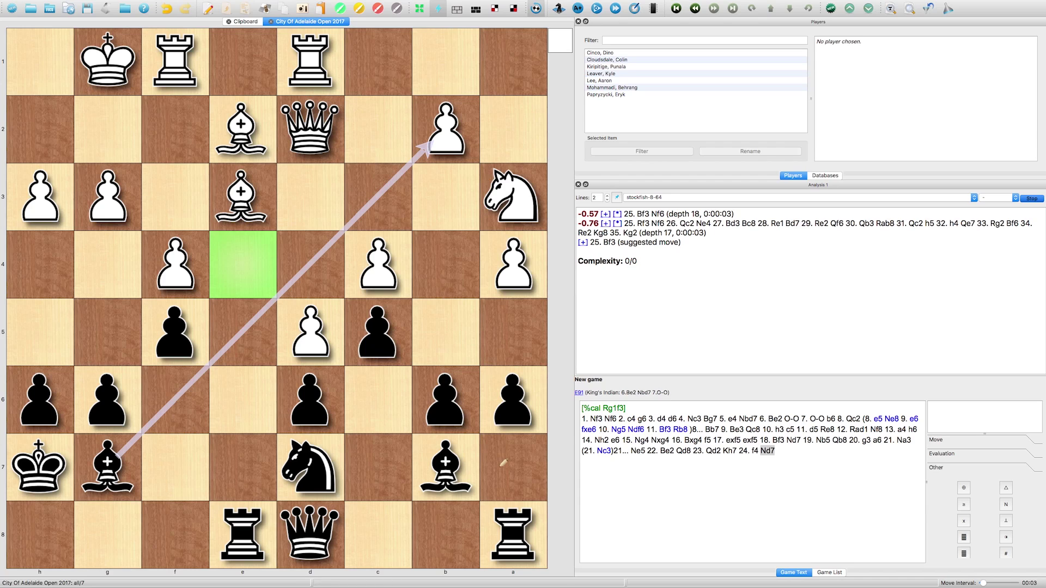
pyautogui.keyDown('alt'); pyautogui.click(455, 467); pyautogui.keyUp('alt')
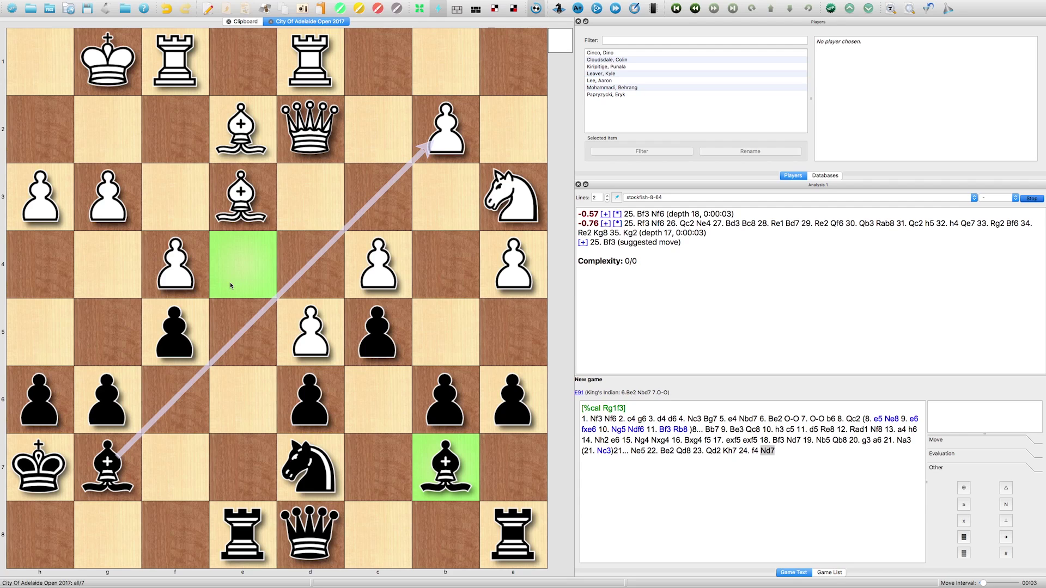
pyautogui.keyDown('ctrl'); pyautogui.click(270, 405); pyautogui.keyUp('ctrl')
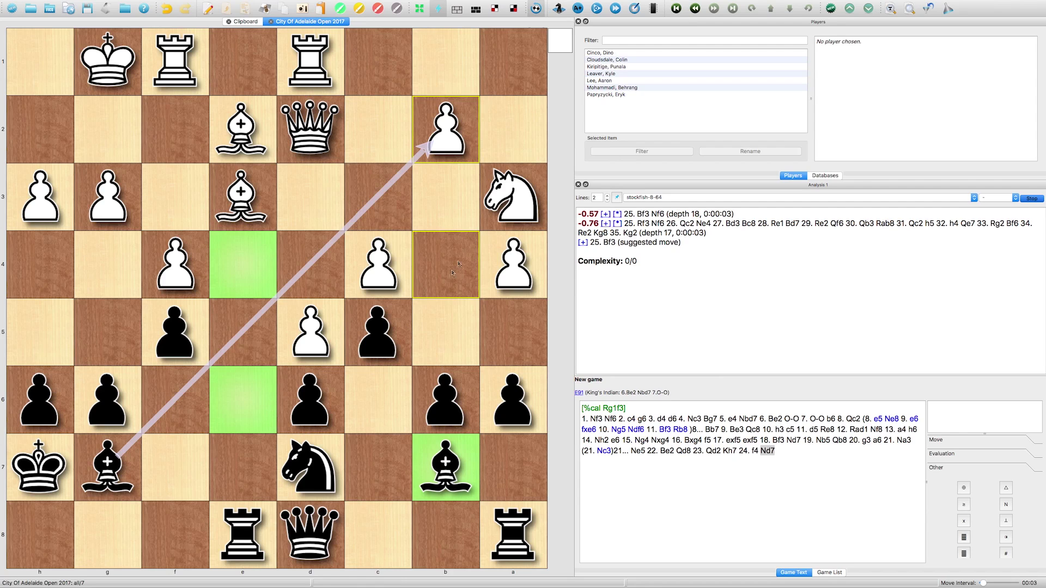
pyautogui.keyDown('ctrl'); pyautogui.click(497, 203); pyautogui.keyUp('ctrl')
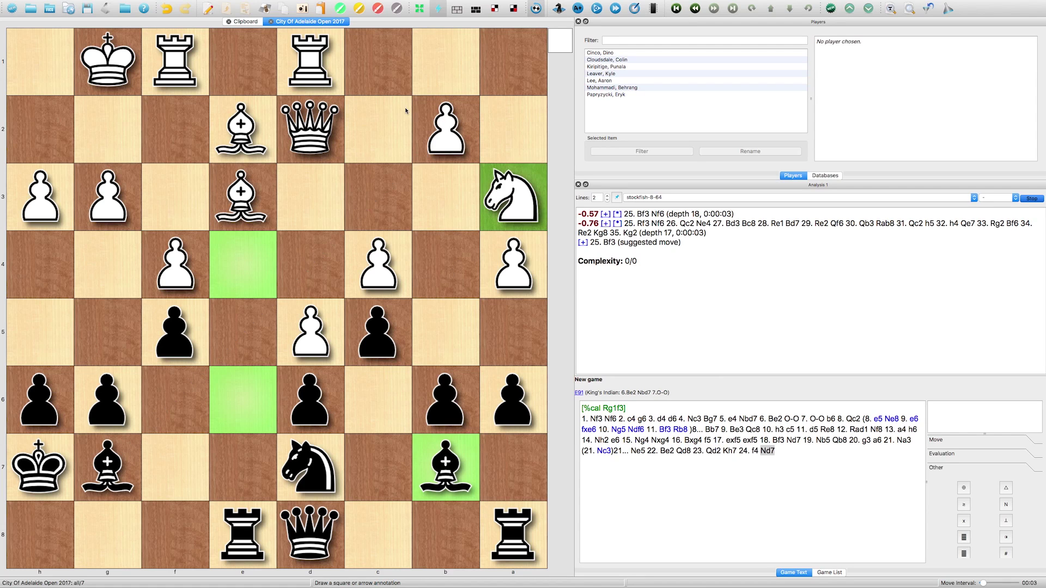
pyautogui.keyDown('ctrl'); pyautogui.click(311, 67); pyautogui.keyUp('ctrl')
pyautogui.keyDown('ctrl'); pyautogui.click(310, 129); pyautogui.keyUp('ctrl')
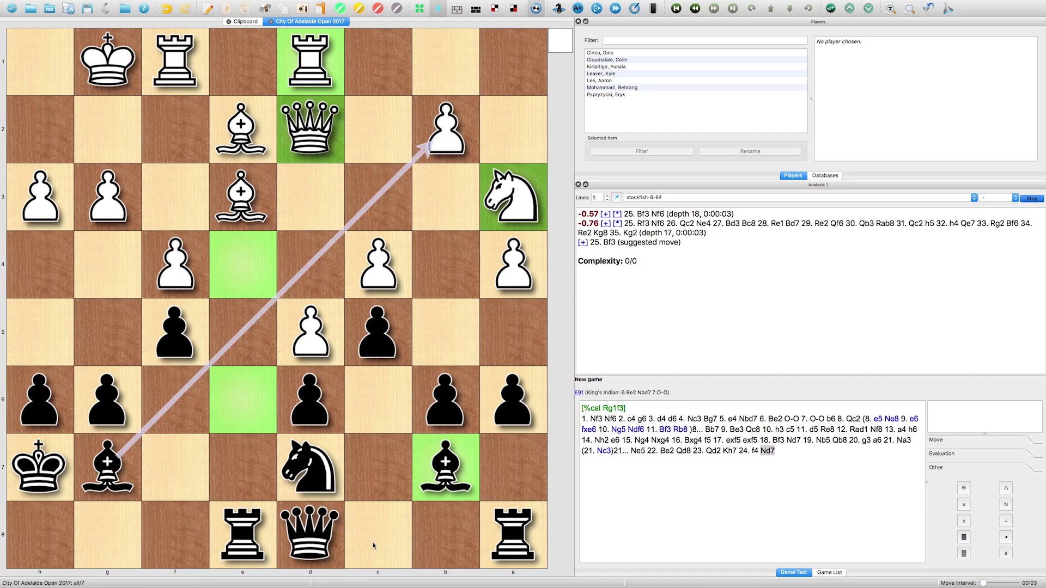
pyautogui.moveTo(428, 489)
pyautogui.mouseDown()
pyautogui.moveTo(388, 522)
pyautogui.moveTo(259, 416)
pyautogui.mouseUp()
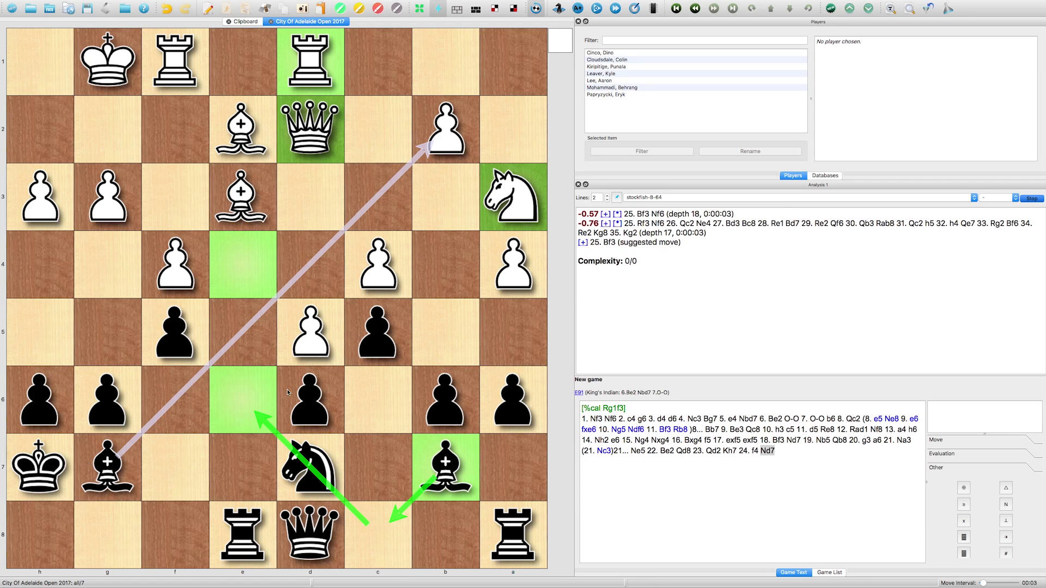
# - Play 25. Bf3 Re7 26. Rfe1 Qh8, drawing green arrows e8–e7 and d8–e8 after Re7 and h8–b2 after Qh8
pyautogui.moveTo(243, 130); pyautogui.dragTo(187, 186)
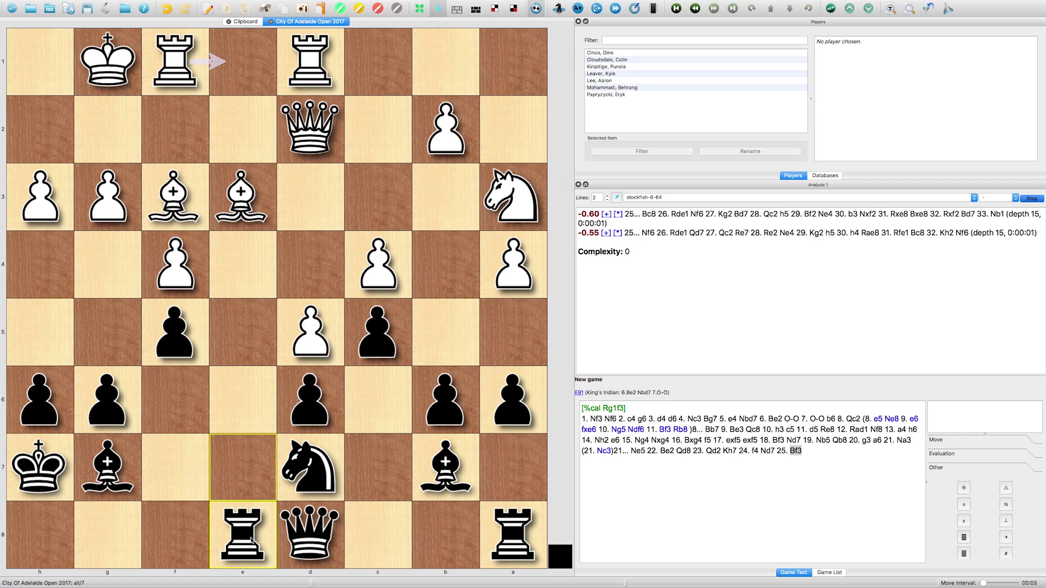
pyautogui.moveTo(248, 537); pyautogui.dragTo(244, 470)
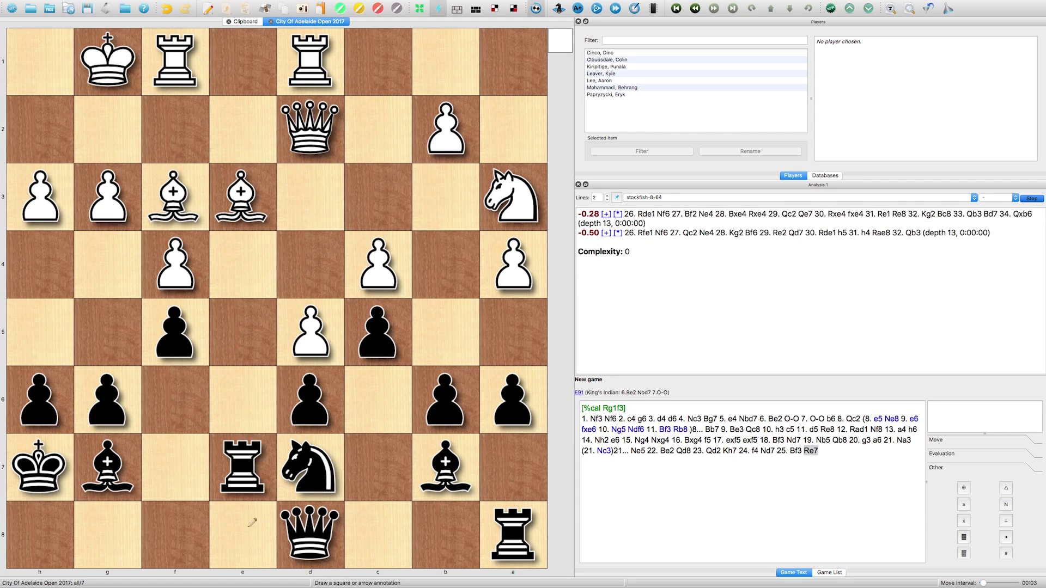
pyautogui.moveTo(295, 518)
pyautogui.mouseDown()
pyautogui.moveTo(250, 524)
pyautogui.moveTo(248, 480)
pyautogui.mouseUp()
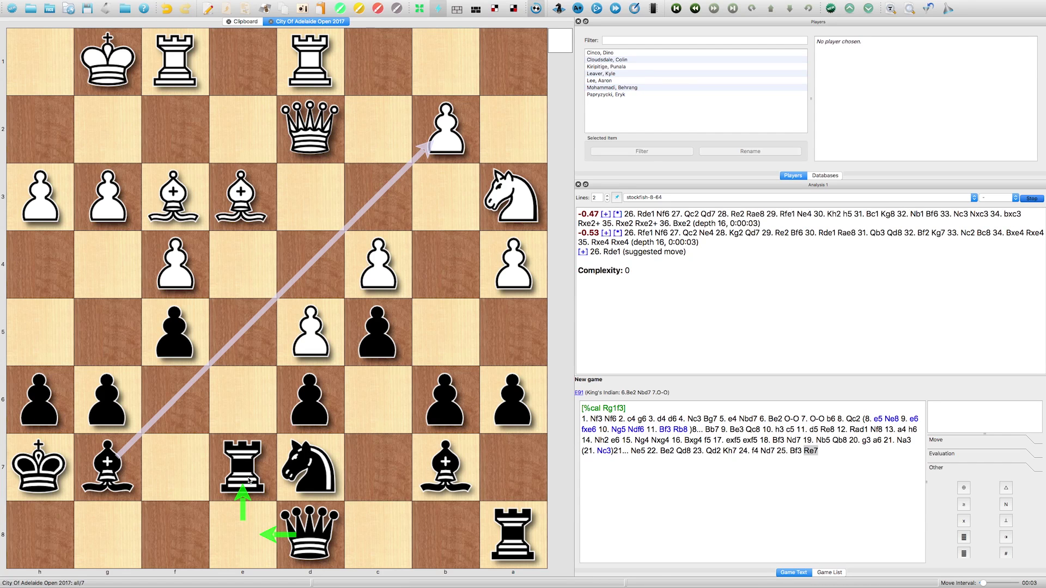
pyautogui.moveTo(182, 77); pyautogui.dragTo(243, 77)
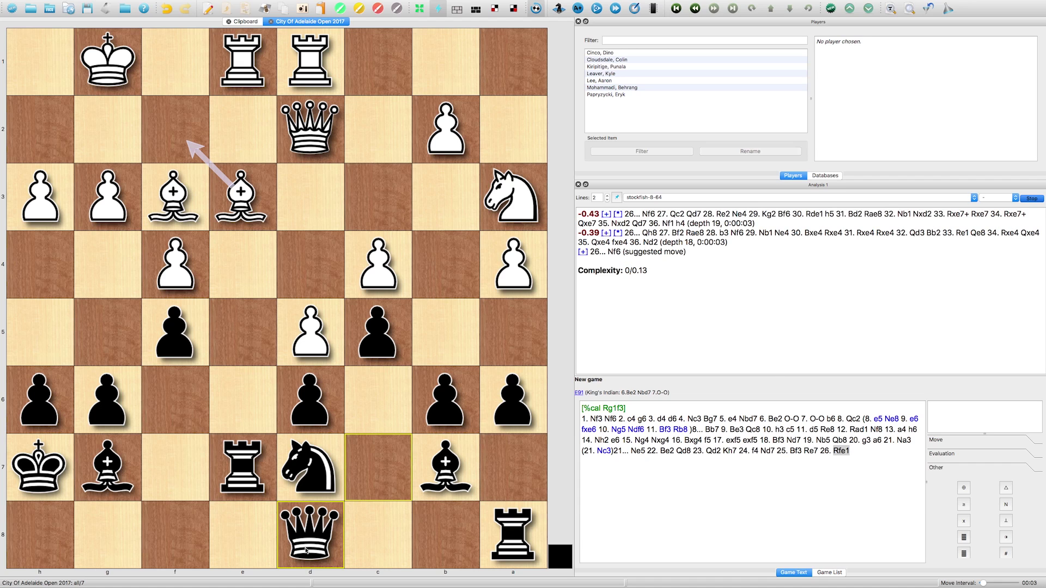
pyautogui.moveTo(307, 550); pyautogui.dragTo(42, 535)
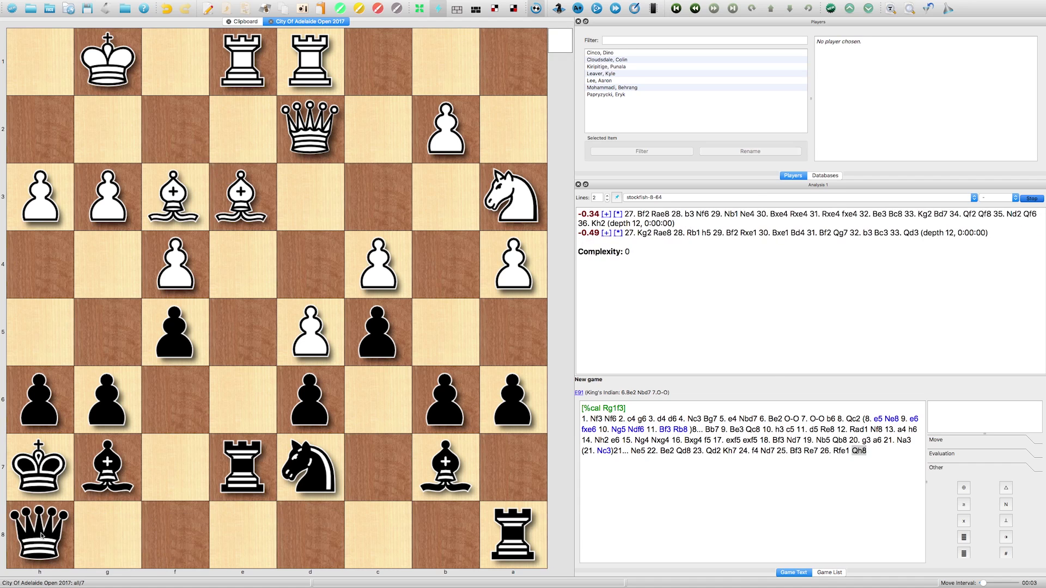
pyautogui.moveTo(107, 462); pyautogui.dragTo(448, 103)
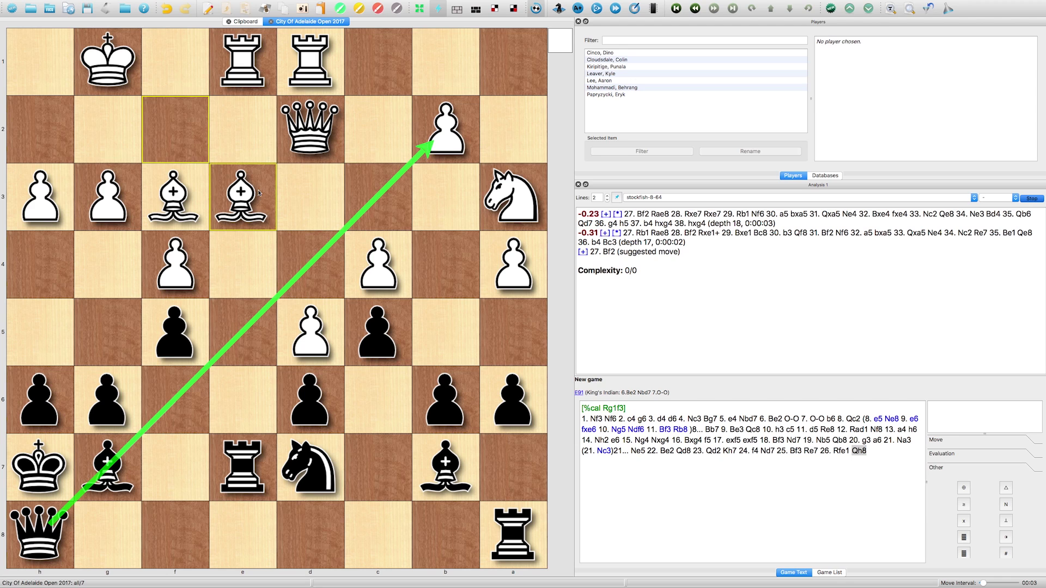
# - Play 27. Bf2 Rae8 28. Rxe7 Rxe7 29. Kf1
pyautogui.moveTo(241, 196); pyautogui.dragTo(175, 127)
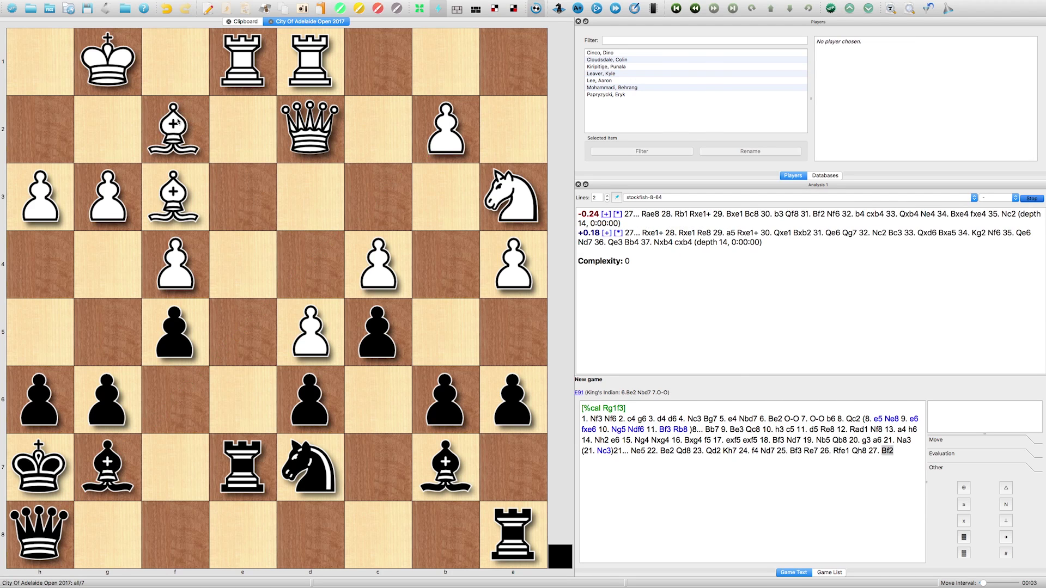
pyautogui.moveTo(512, 537); pyautogui.dragTo(240, 541)
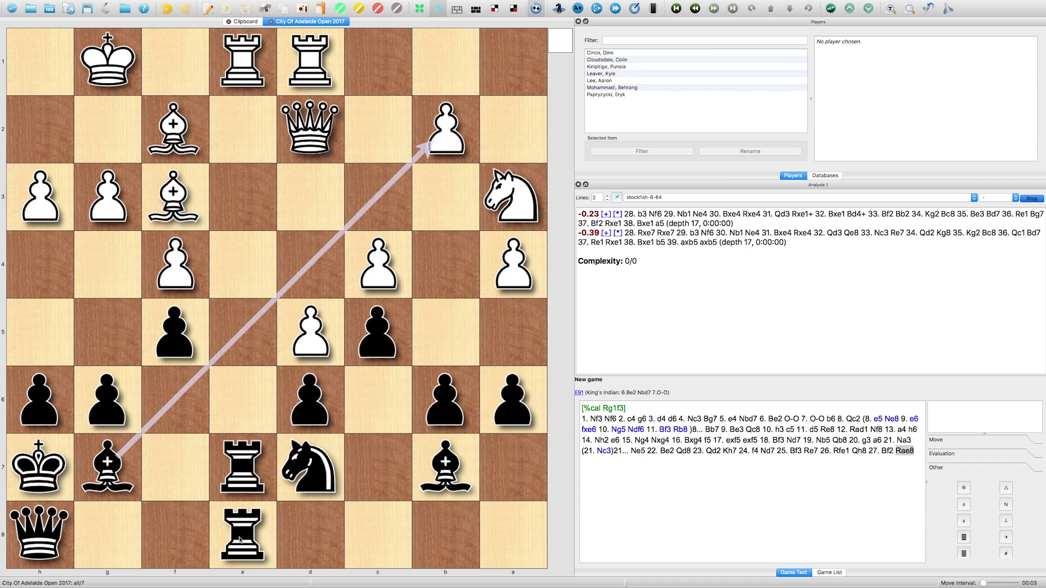
pyautogui.moveTo(245, 517); pyautogui.dragTo(252, 500)
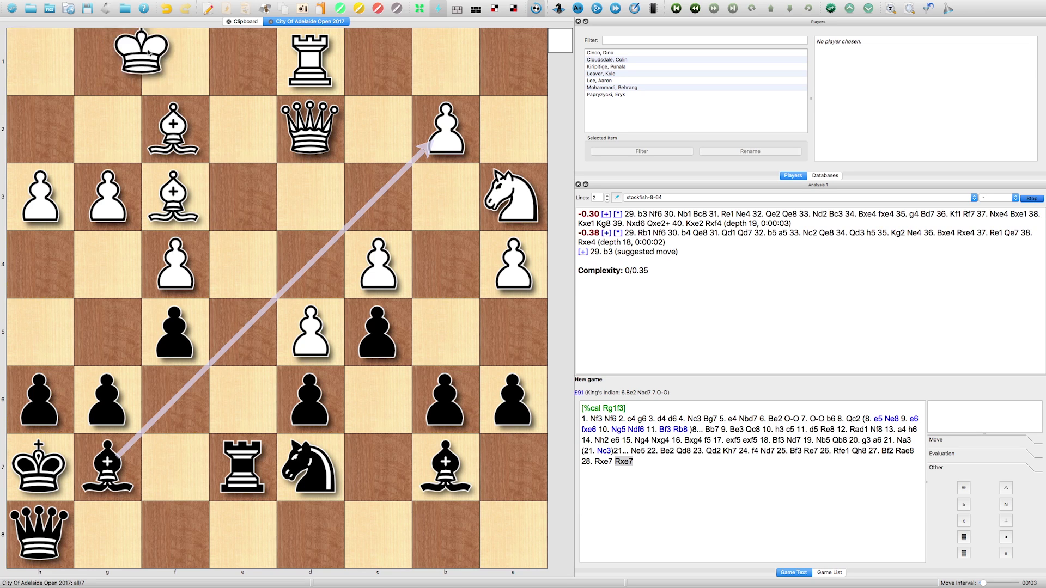
pyautogui.moveTo(107, 60); pyautogui.dragTo(186, 55)
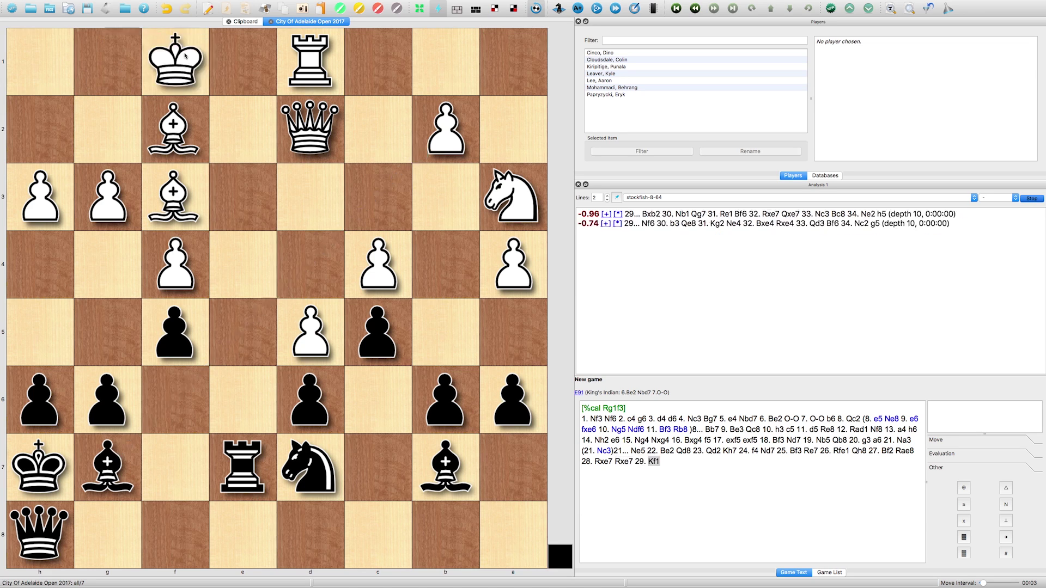
# - Highlight e1, f3 and d2 in green and e2 in yellow, and draw yellow arrows along the second rank to h2 and a2
pyautogui.click(243, 82)
pyautogui.click(242, 122)
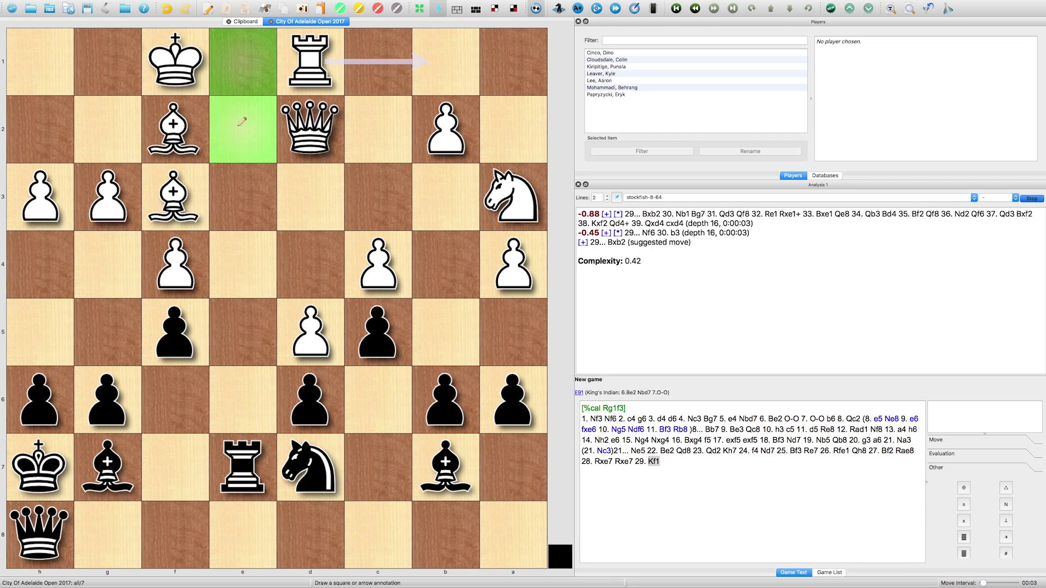
pyautogui.click(179, 213)
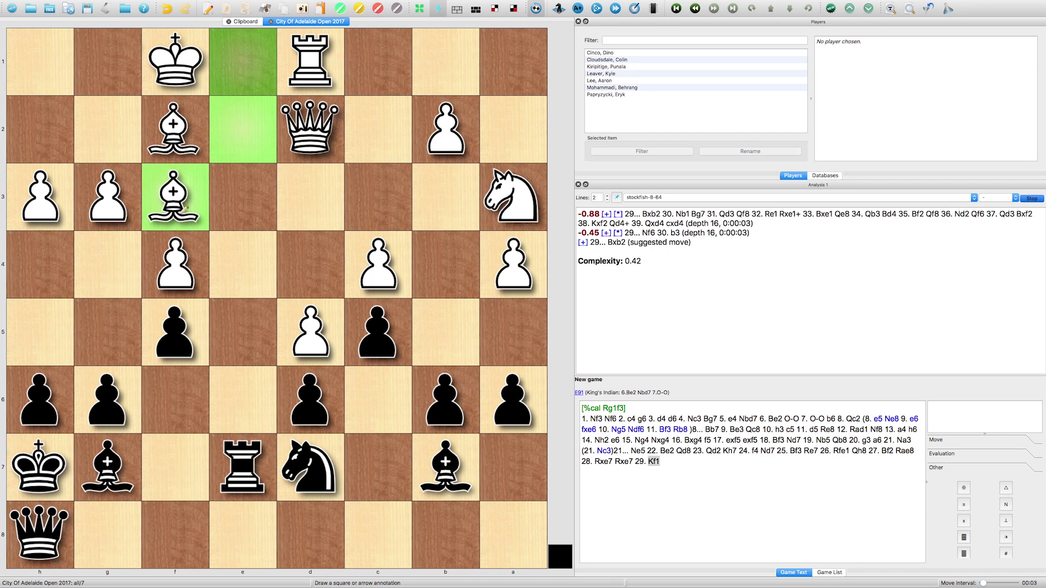
pyautogui.click(317, 134)
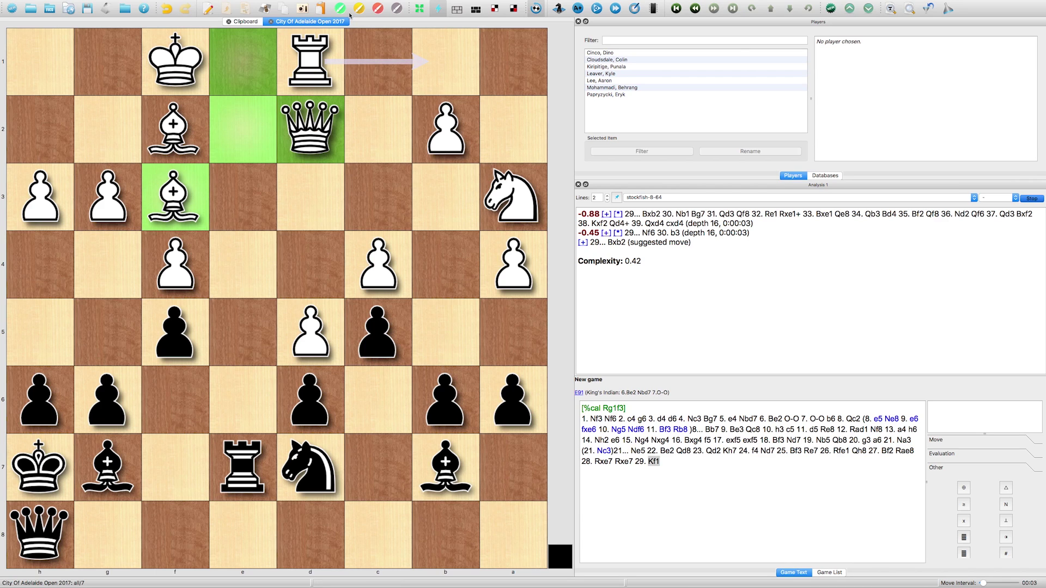
pyautogui.press('alt')
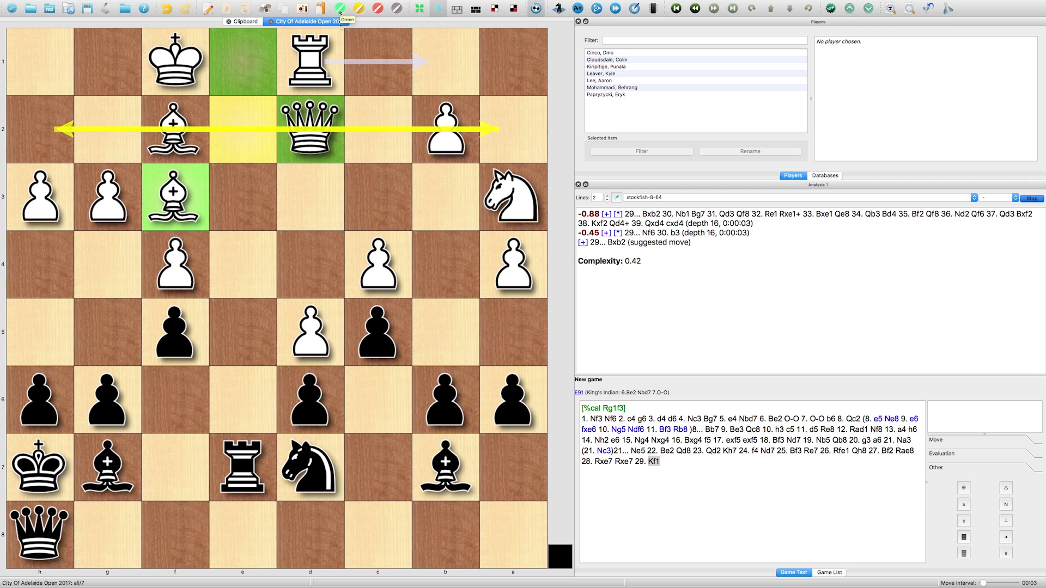
# - Play 29... Qe8 30. Re1 Bc8
pyautogui.moveTo(39, 534); pyautogui.dragTo(239, 539)
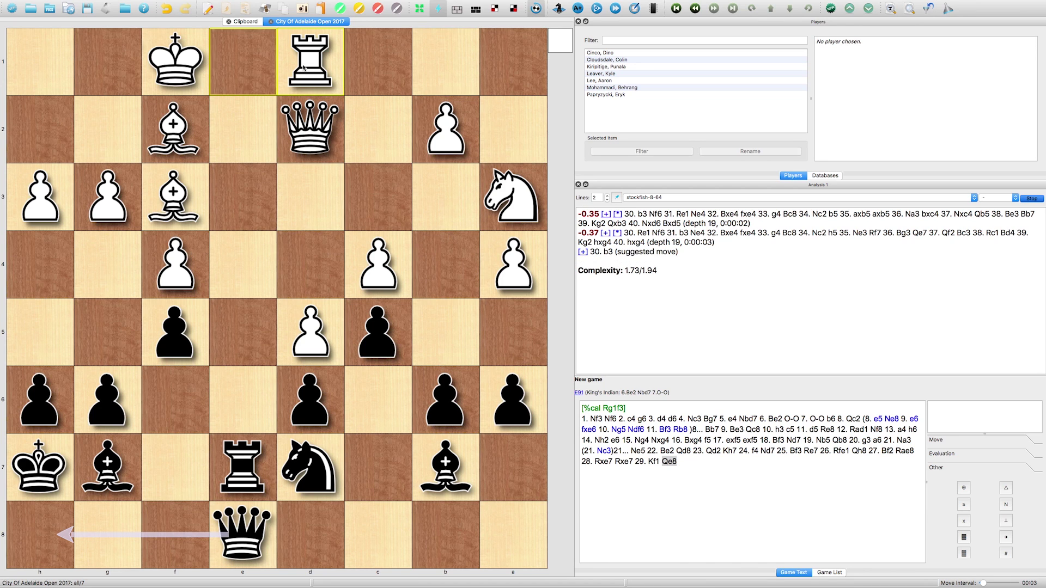
pyautogui.moveTo(304, 68); pyautogui.dragTo(259, 68)
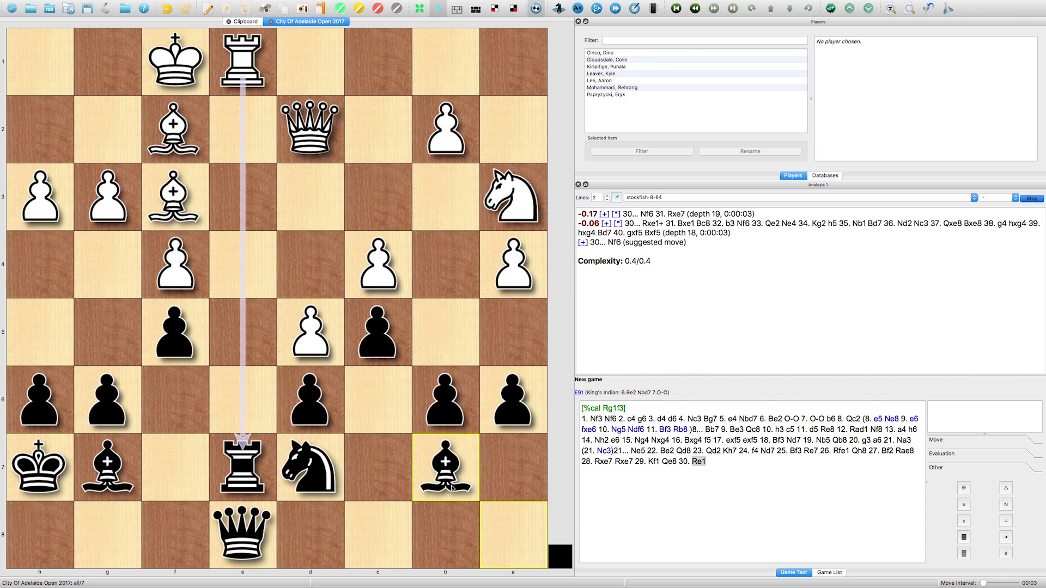
pyautogui.moveTo(443, 480); pyautogui.dragTo(377, 529)
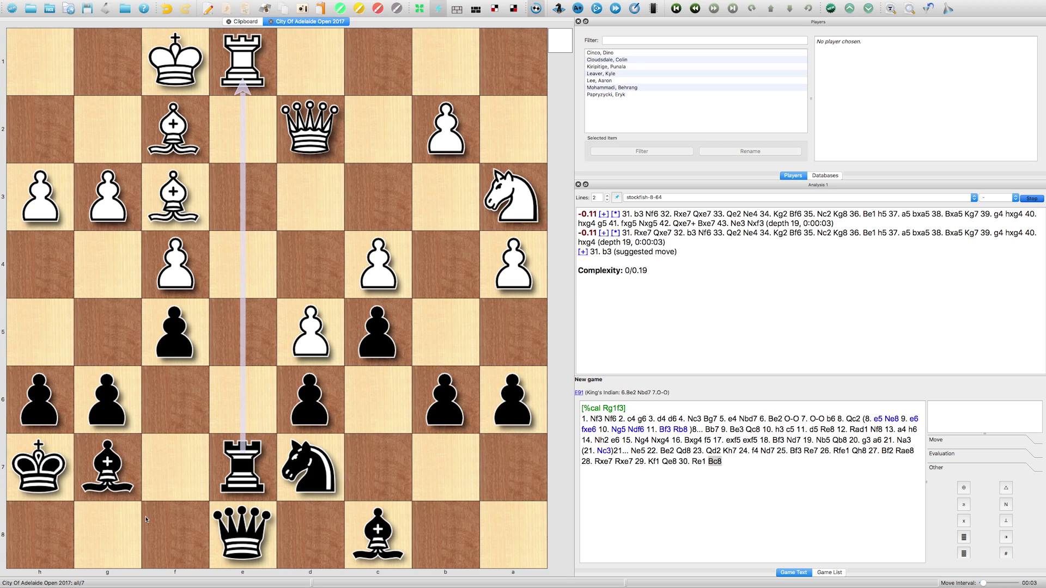
# - Play 31. g4 Nf6 32. Rxe7 Qxe7 33. gxf5 Bxf5
pyautogui.moveTo(108, 196); pyautogui.dragTo(109, 246)
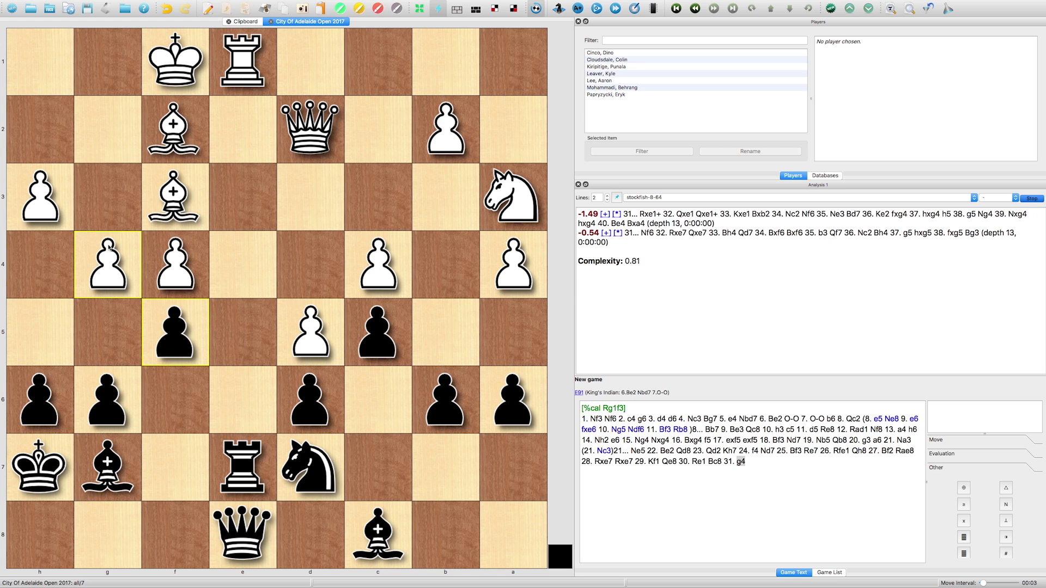
pyautogui.moveTo(311, 467); pyautogui.dragTo(164, 406)
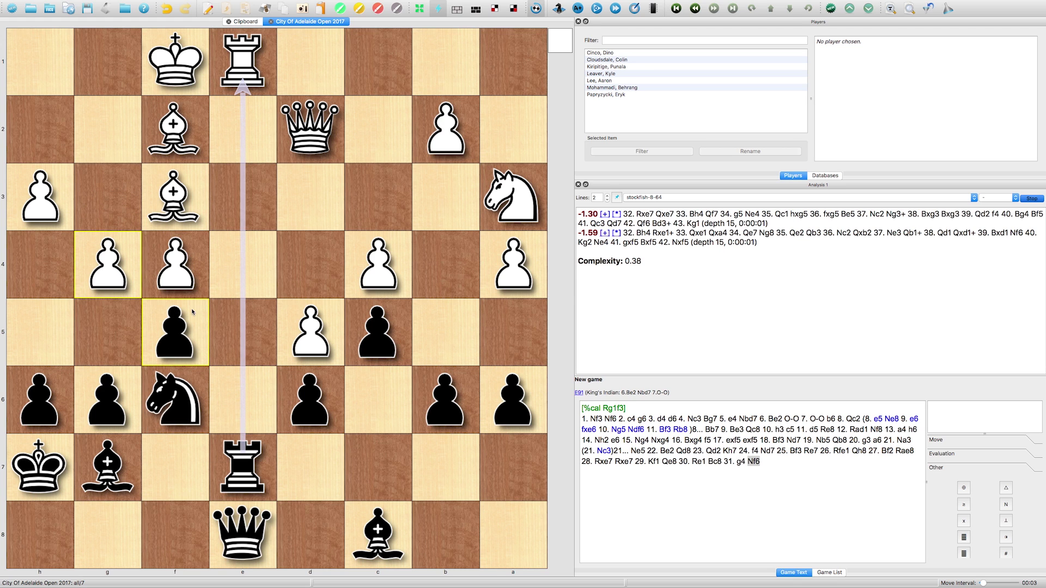
pyautogui.click(232, 471)
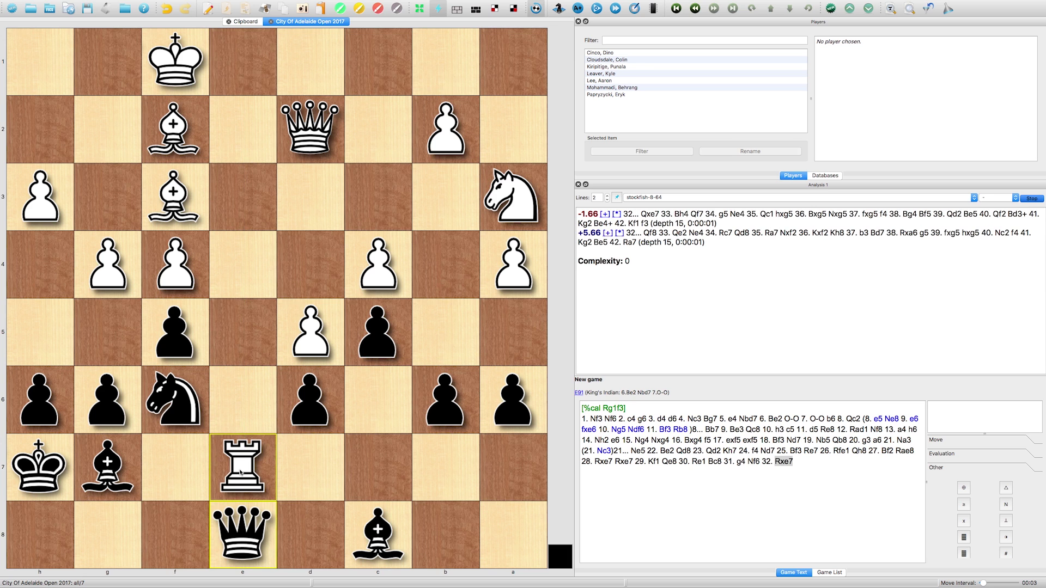
pyautogui.click(241, 472)
pyautogui.moveTo(108, 266); pyautogui.dragTo(194, 336)
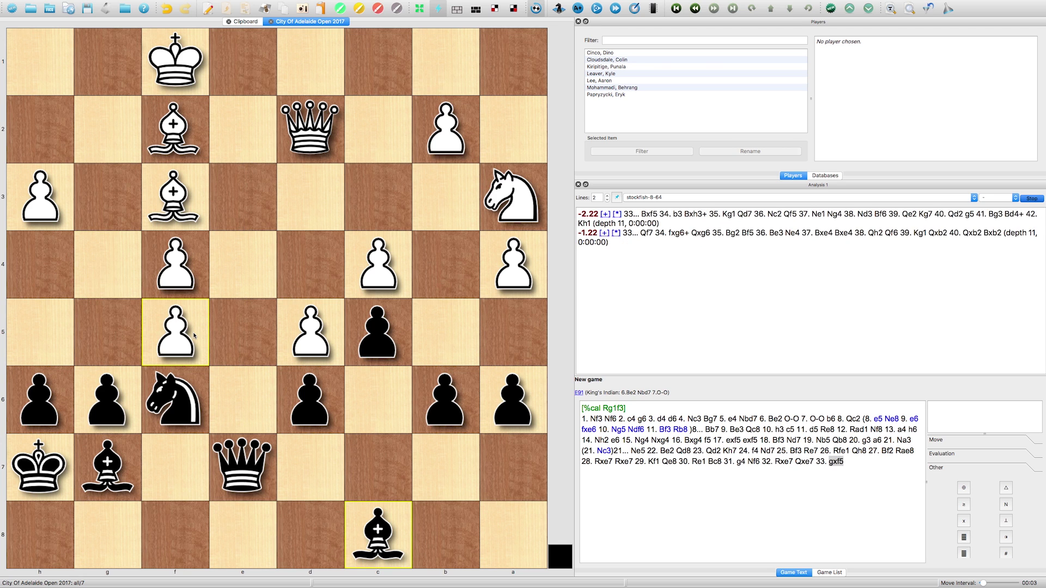
pyautogui.moveTo(378, 536); pyautogui.dragTo(166, 326)
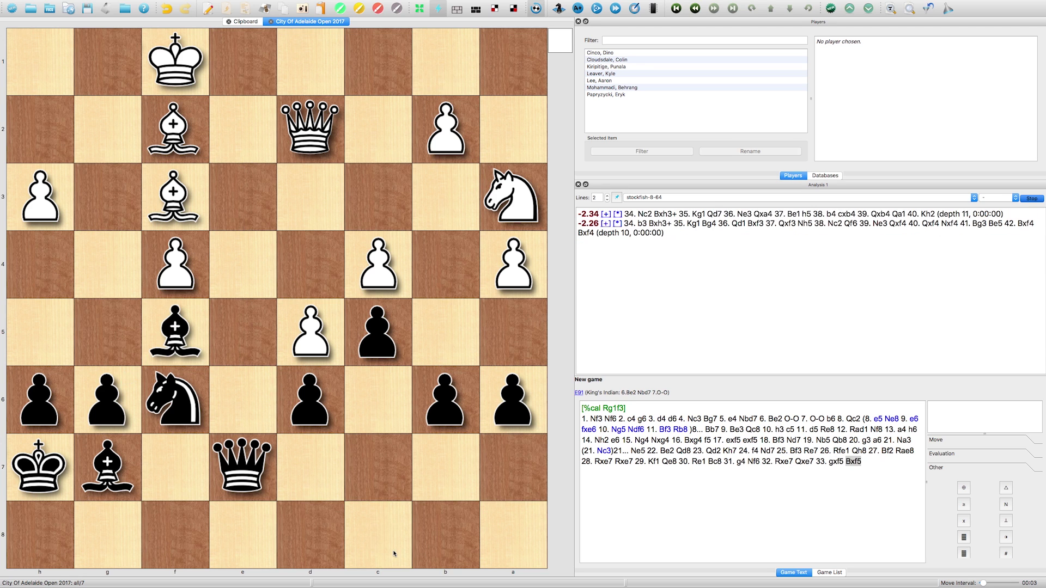
# - Highlight b7 in green and h3 and a3 in red, and draw green arrows b7–c8, c8–f5, f5–b1 and a red arrow f1–g2
pyautogui.keyDown('ctrl'); pyautogui.click(447, 466); pyautogui.keyUp('ctrl')
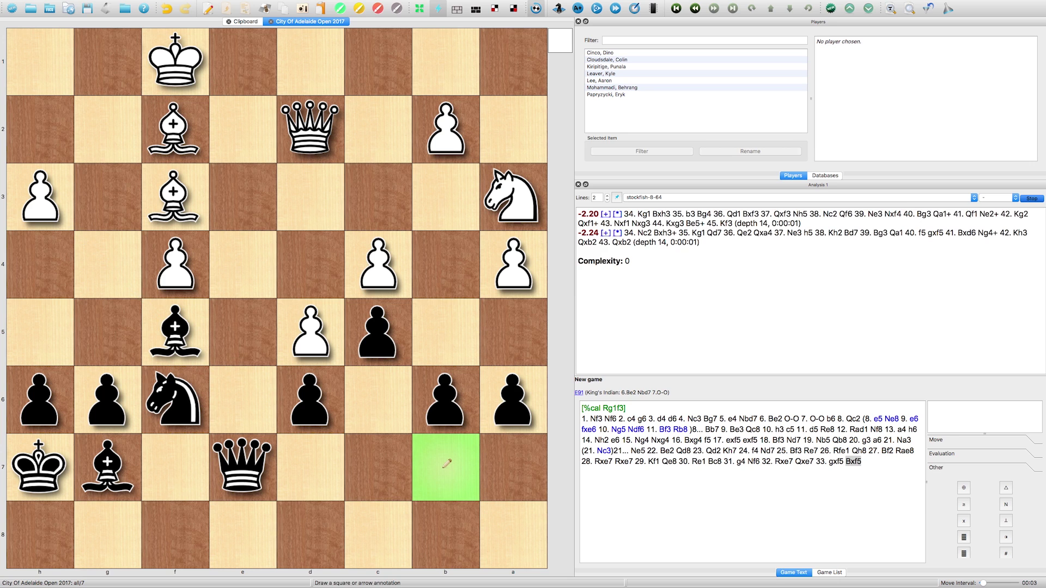
pyautogui.moveTo(447, 467)
pyautogui.mouseDown()
pyautogui.moveTo(391, 532)
pyautogui.moveTo(189, 318)
pyautogui.mouseUp()
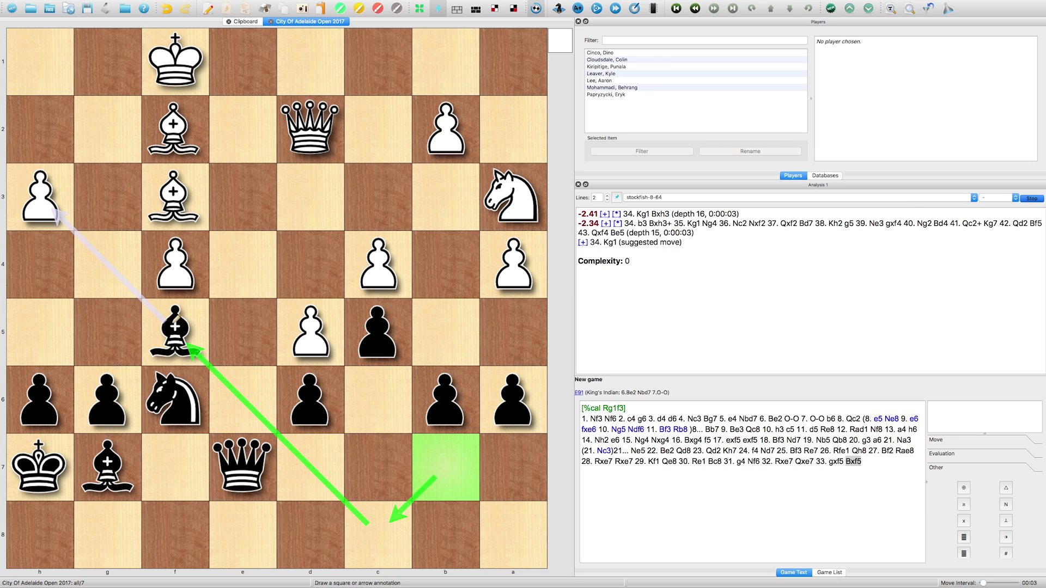
pyautogui.moveTo(176, 319); pyautogui.dragTo(429, 62)
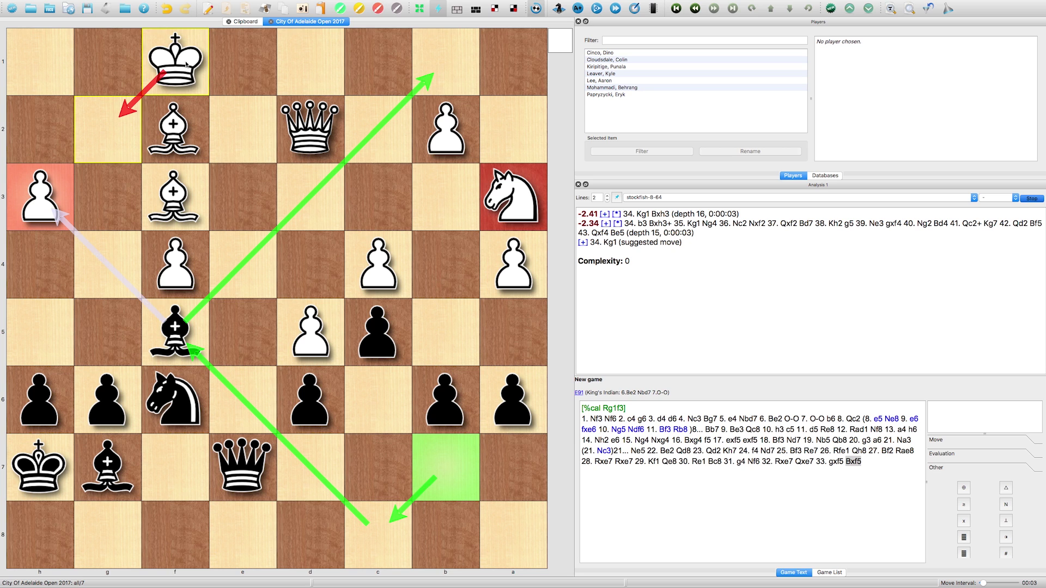
# - Play 34. Kg2 Qd7 35. h4 Ng4
pyautogui.moveTo(190, 83); pyautogui.dragTo(108, 123)
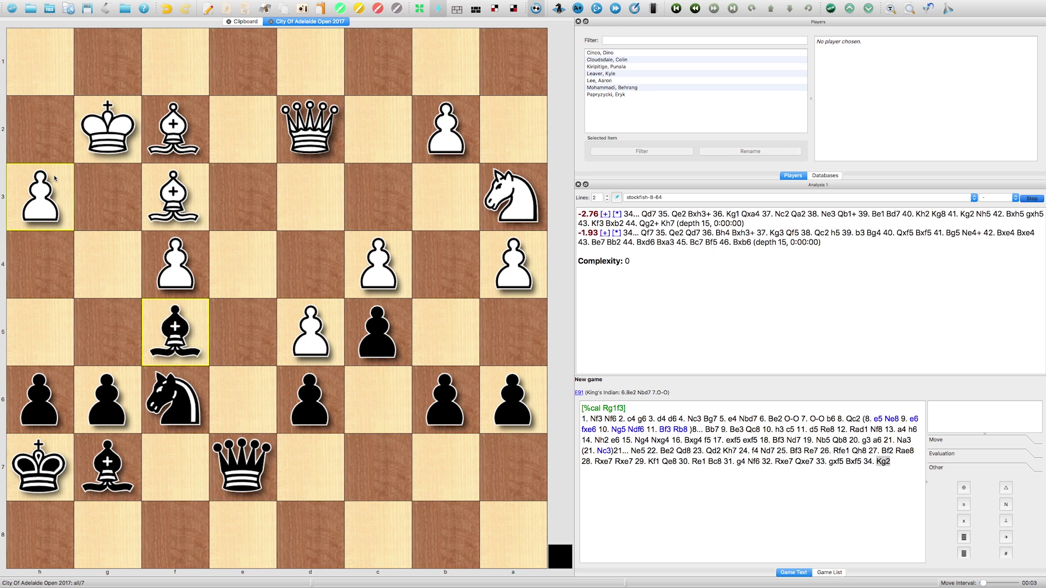
pyautogui.moveTo(243, 466); pyautogui.dragTo(309, 460)
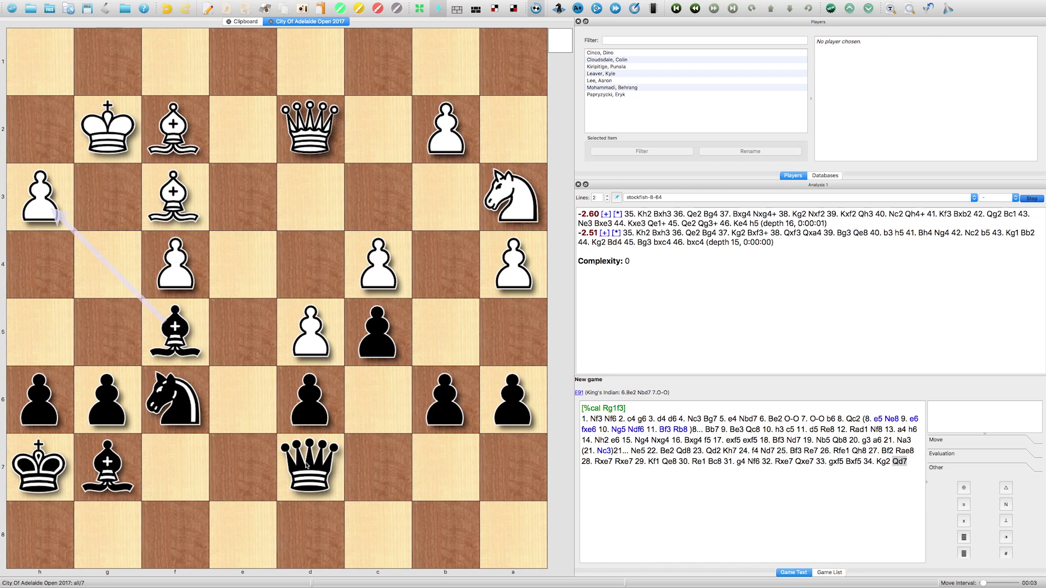
pyautogui.moveTo(41, 198); pyautogui.dragTo(48, 259)
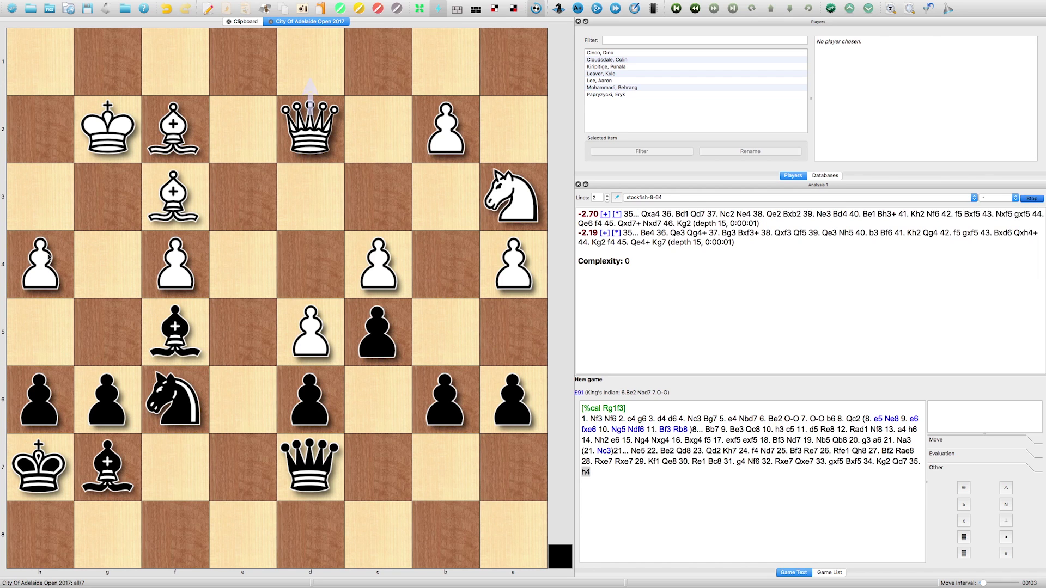
pyautogui.moveTo(173, 401); pyautogui.dragTo(102, 263)
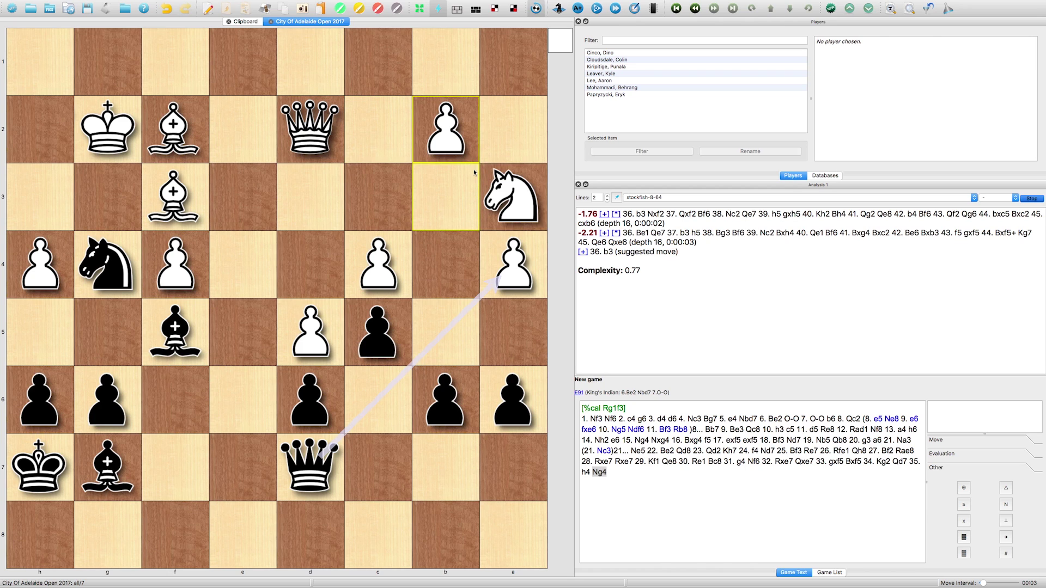
# - Play 36. Bg3, and highlight a3, f3 and f2 in green in the position after 35... Ng4
pyautogui.click(519, 179)
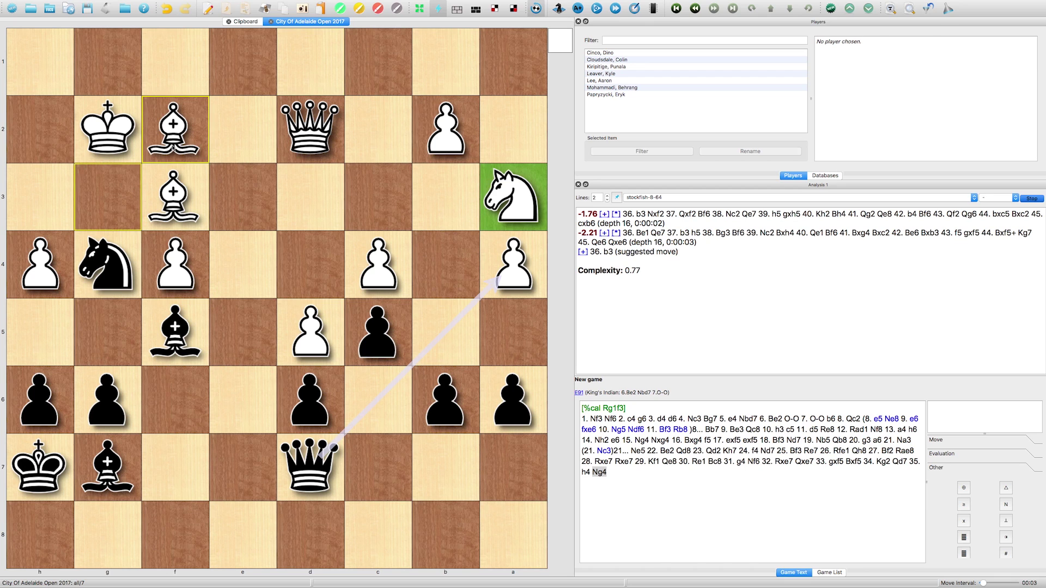
pyautogui.click(176, 189)
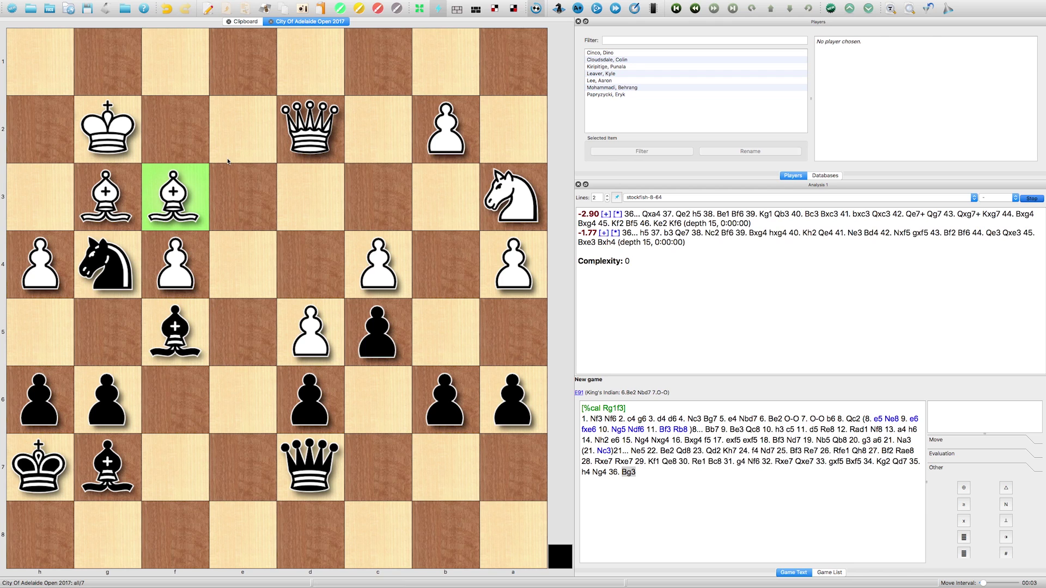
pyautogui.press('Left')
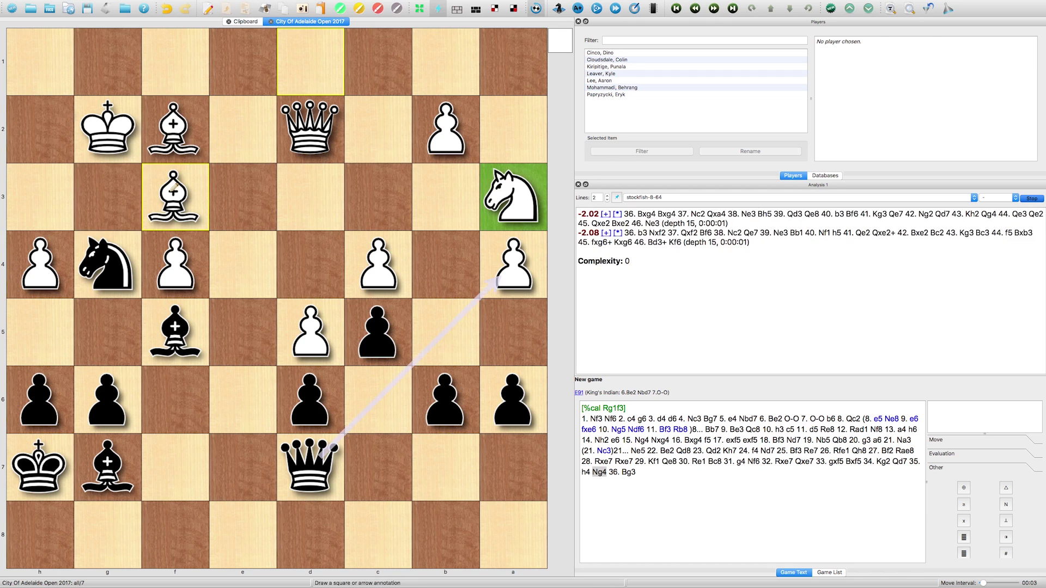
pyautogui.click(173, 188)
pyautogui.click(177, 146)
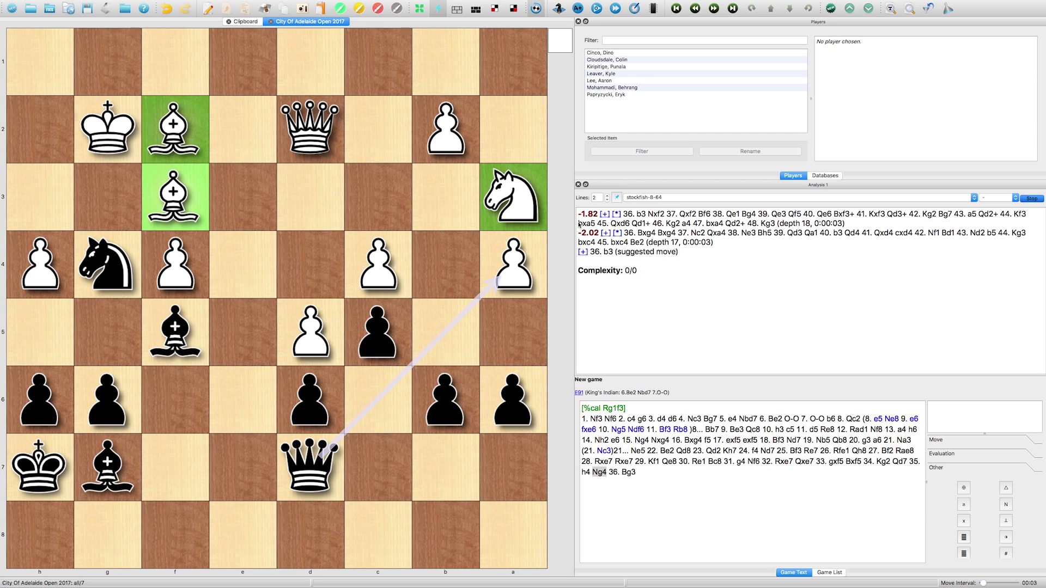
# - Add 36. b3 as an alternative to 36. Bg3, promote it to the main line, and highlight a4 in green
pyautogui.moveTo(445, 131); pyautogui.dragTo(455, 198)
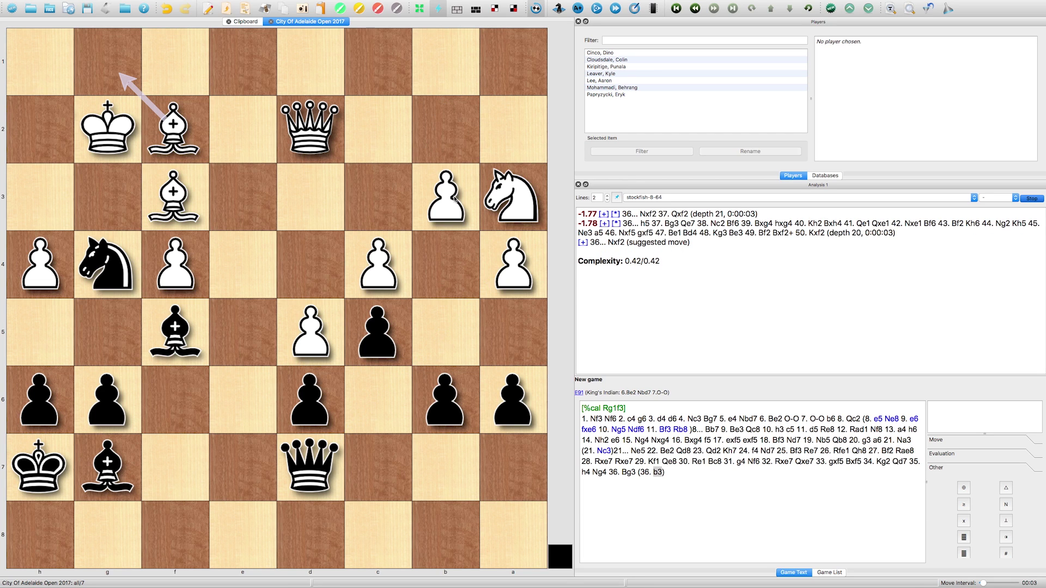
pyautogui.hotkey('ctrl', 'j')
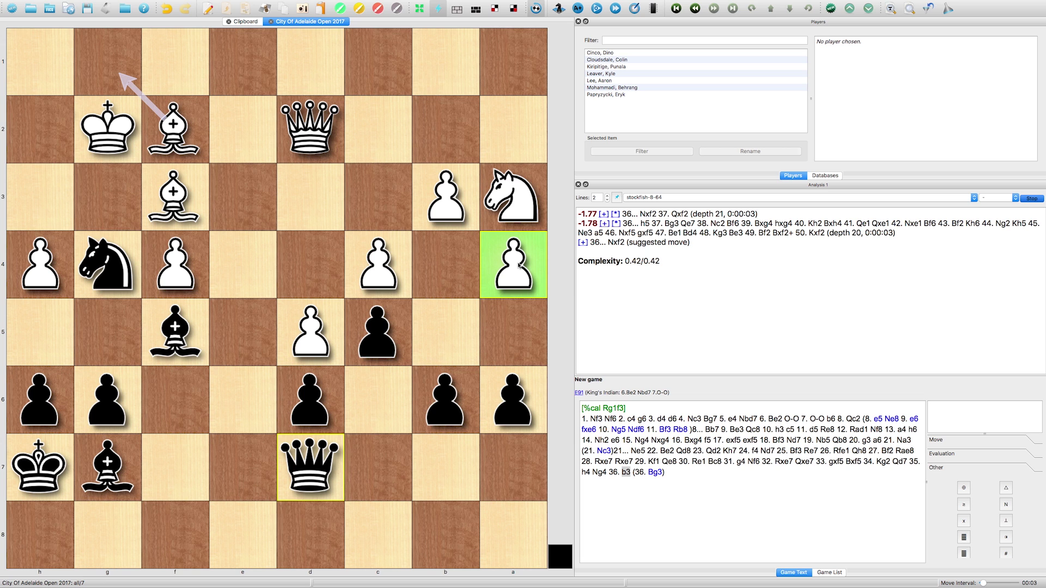
# - Play 36... Nxf2 37. Kxf2 Qe7 38. Kg3 Bf6, highlighting h4 in green after Qe7
pyautogui.moveTo(107, 264); pyautogui.dragTo(175, 134)
pyautogui.moveTo(107, 130); pyautogui.dragTo(162, 139)
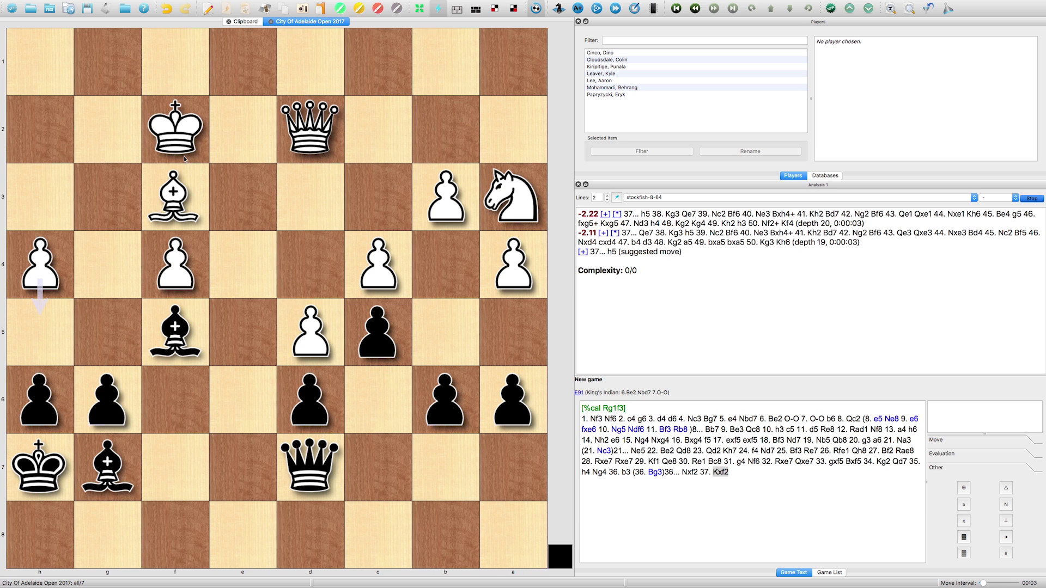
pyautogui.click(296, 454)
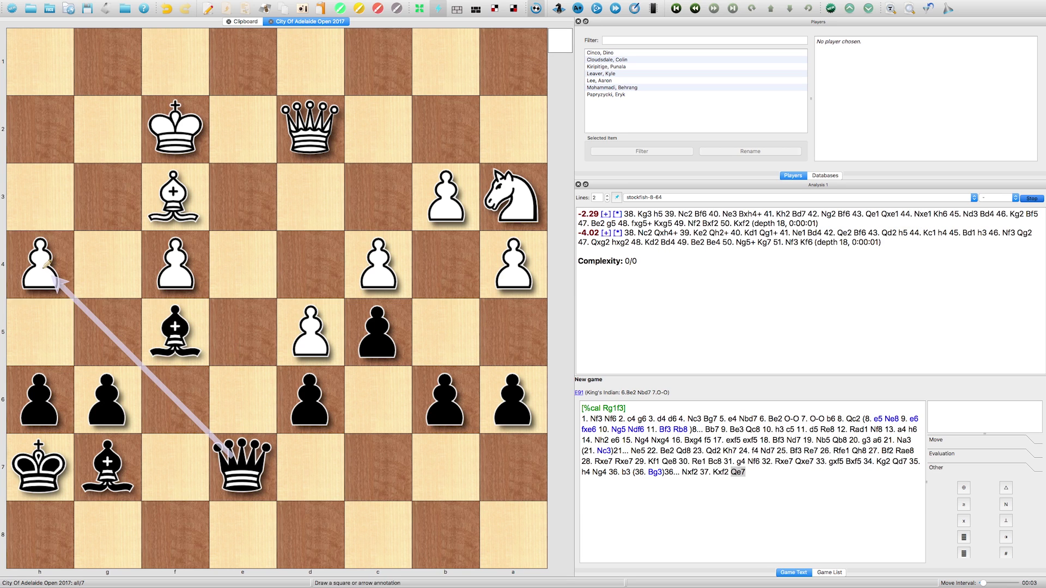
pyautogui.click(44, 267)
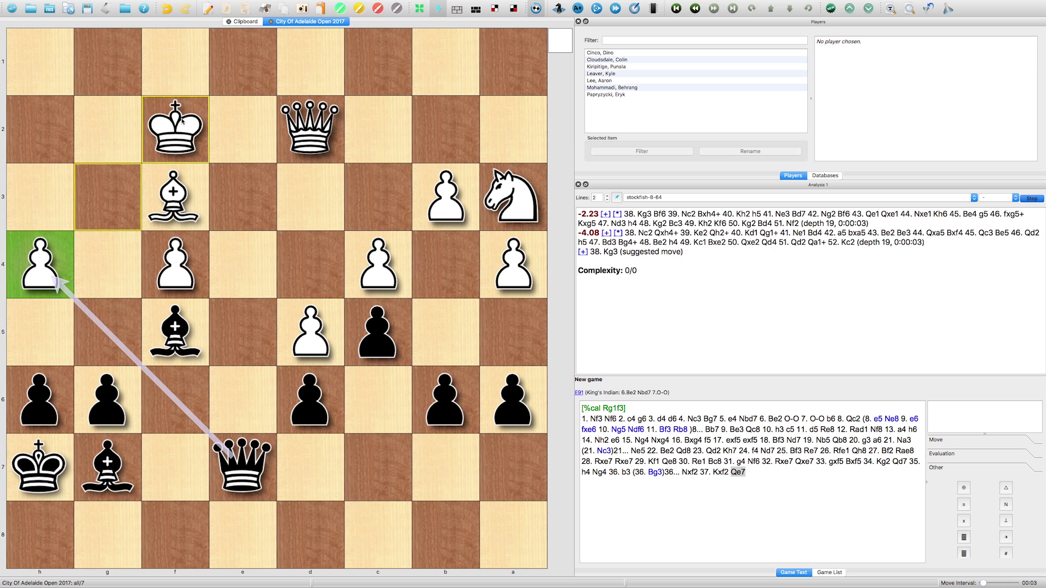
pyautogui.moveTo(182, 130); pyautogui.dragTo(114, 186)
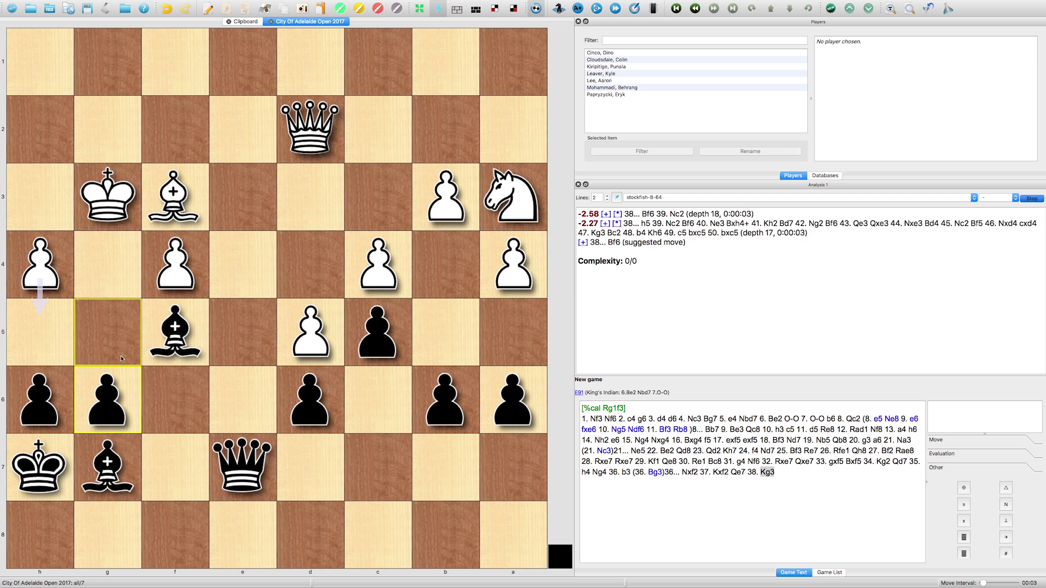
pyautogui.moveTo(112, 461); pyautogui.dragTo(184, 372)
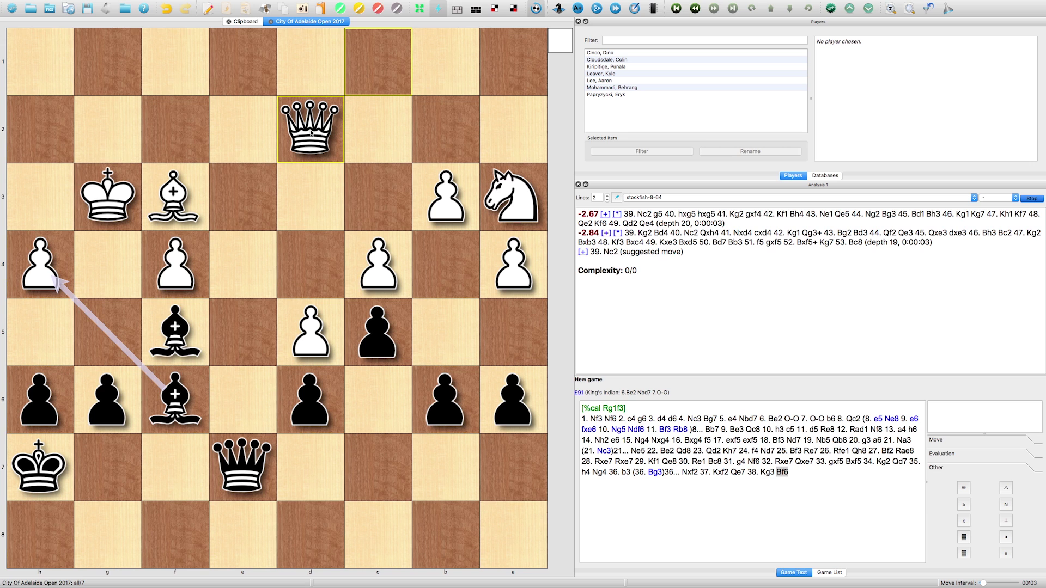
# - Draw a green arrow d2–h2 after 38... Bf6 and play 39. Qh2 Qe1+ 40. Kg2 Bd4
pyautogui.moveTo(306, 130); pyautogui.dragTo(48, 128)
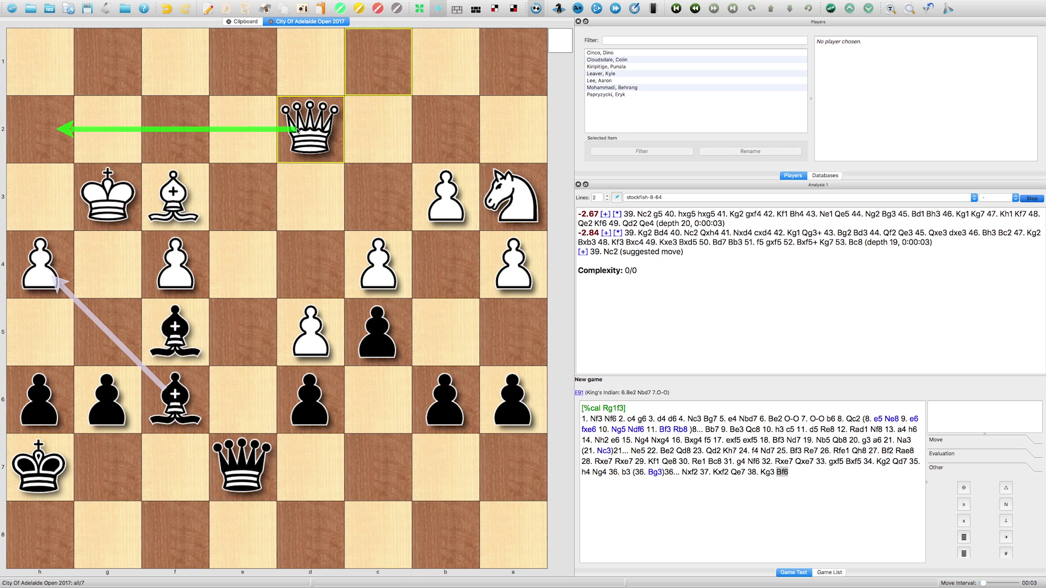
pyautogui.moveTo(308, 130); pyautogui.dragTo(18, 127)
pyautogui.click(238, 75)
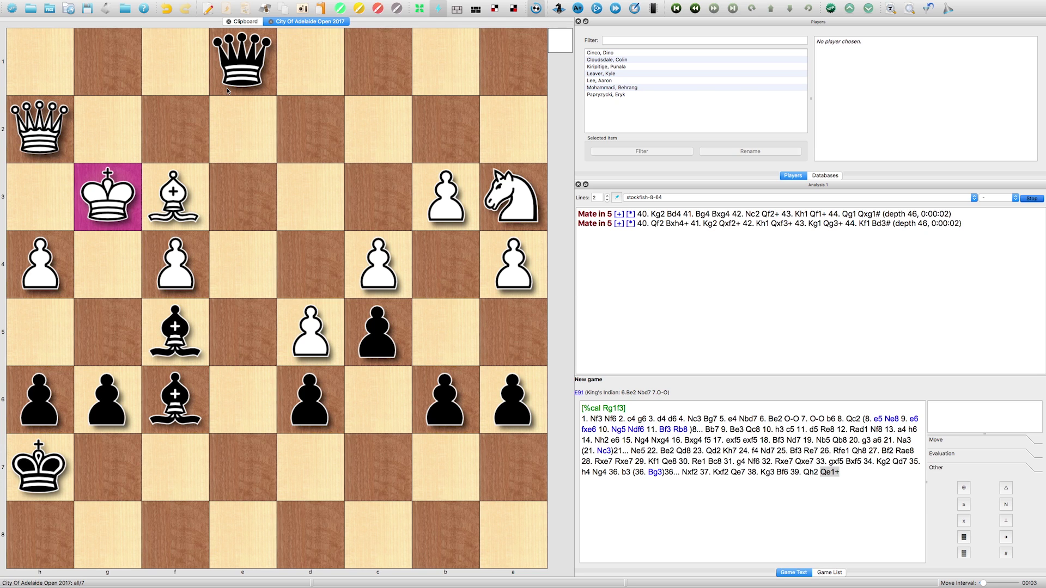
pyautogui.click(106, 131)
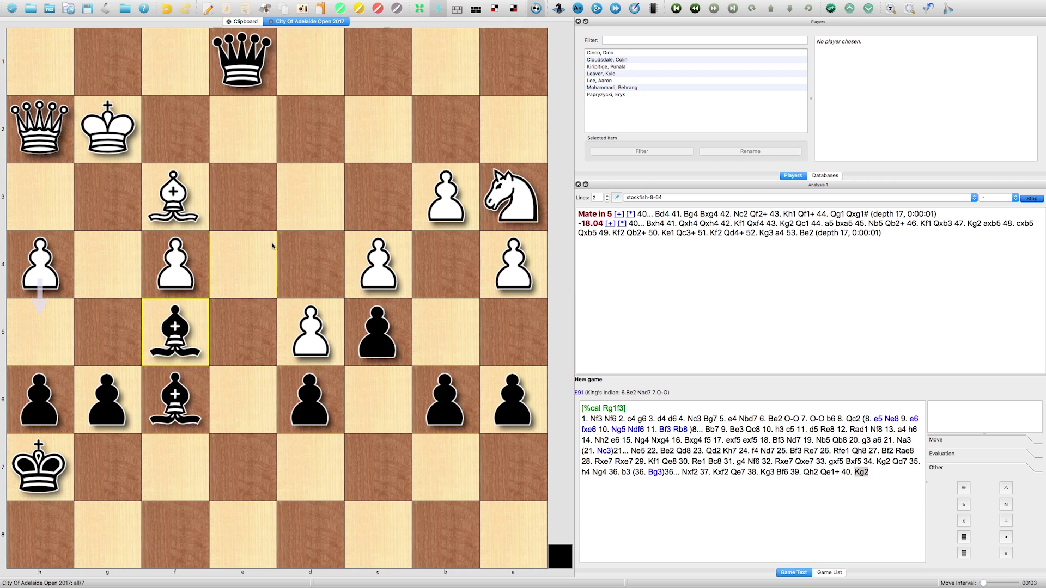
pyautogui.click(302, 256)
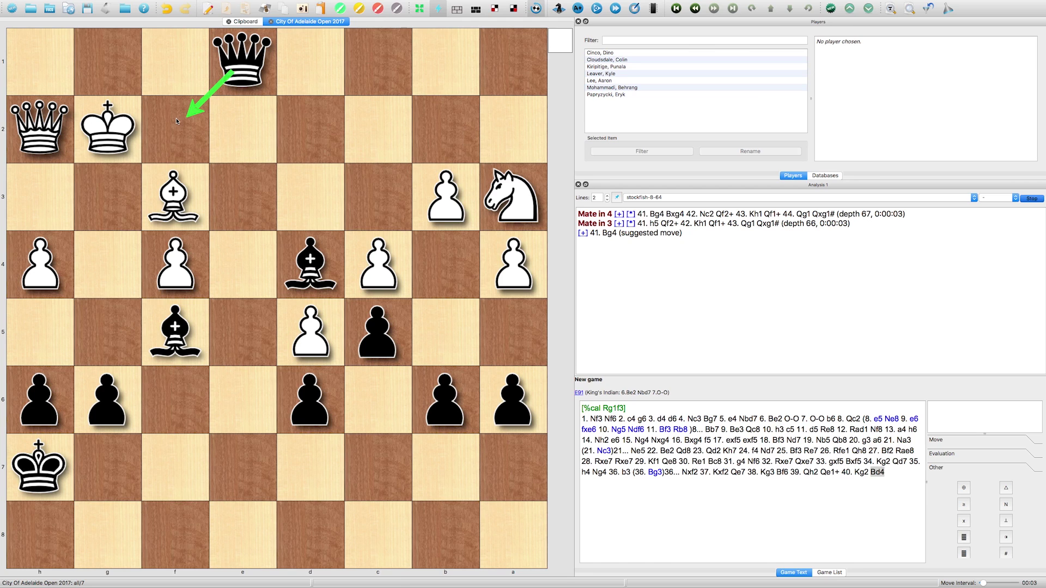
# - Draw green arrows e1–f2, f2–f1 and f1–g1, and play 41. Bg4 Bxg4 42. b4 Qf2+ 43. Kh1 Qf1+ 44. Qg1 Qxg1#
pyautogui.moveTo(176, 116)
pyautogui.mouseDown()
pyautogui.moveTo(178, 80)
pyautogui.moveTo(127, 69)
pyautogui.mouseUp()
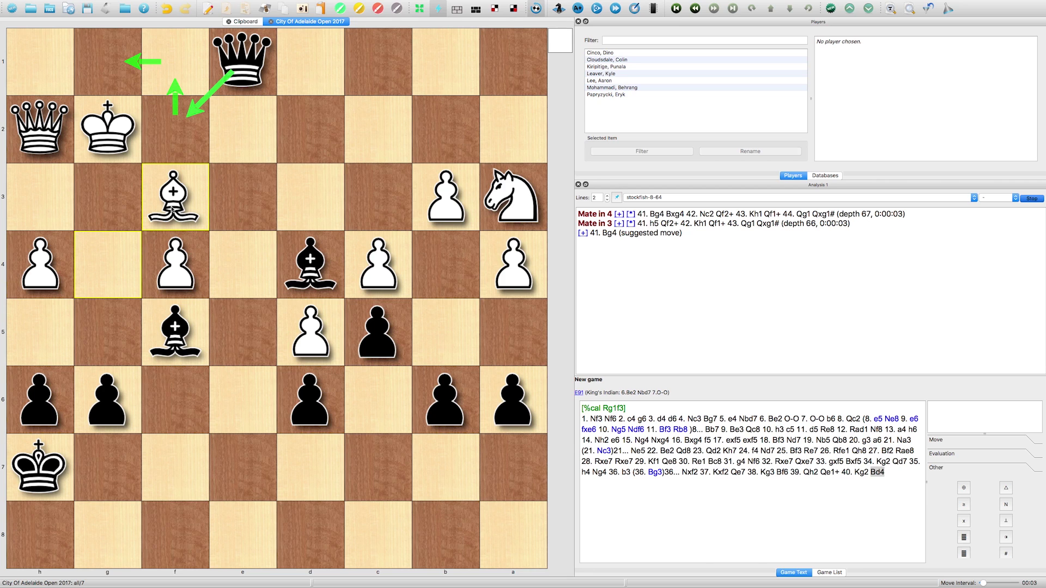
pyautogui.moveTo(172, 208); pyautogui.dragTo(126, 253)
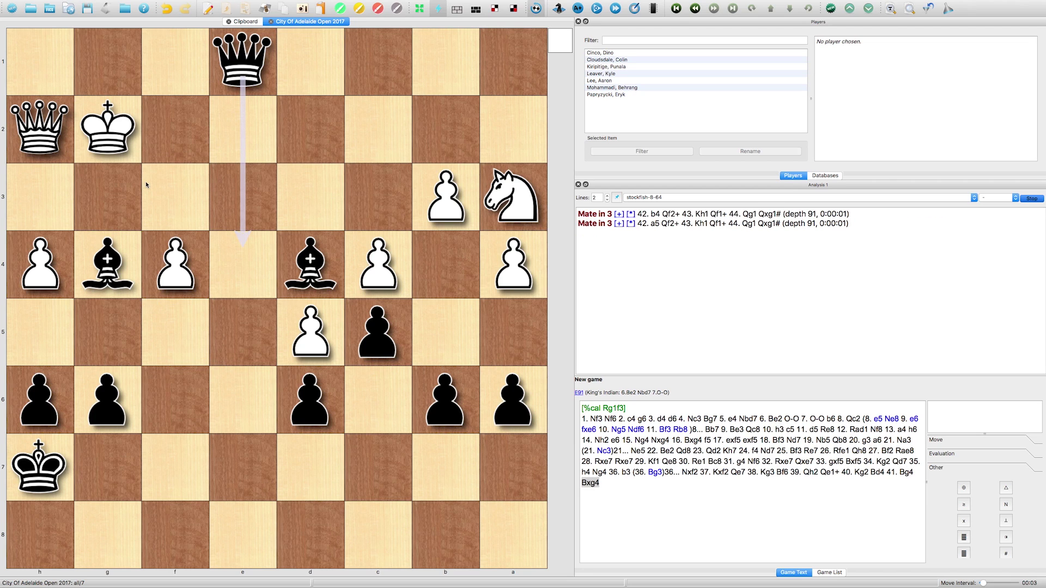
pyautogui.click(453, 254)
pyautogui.click(57, 76)
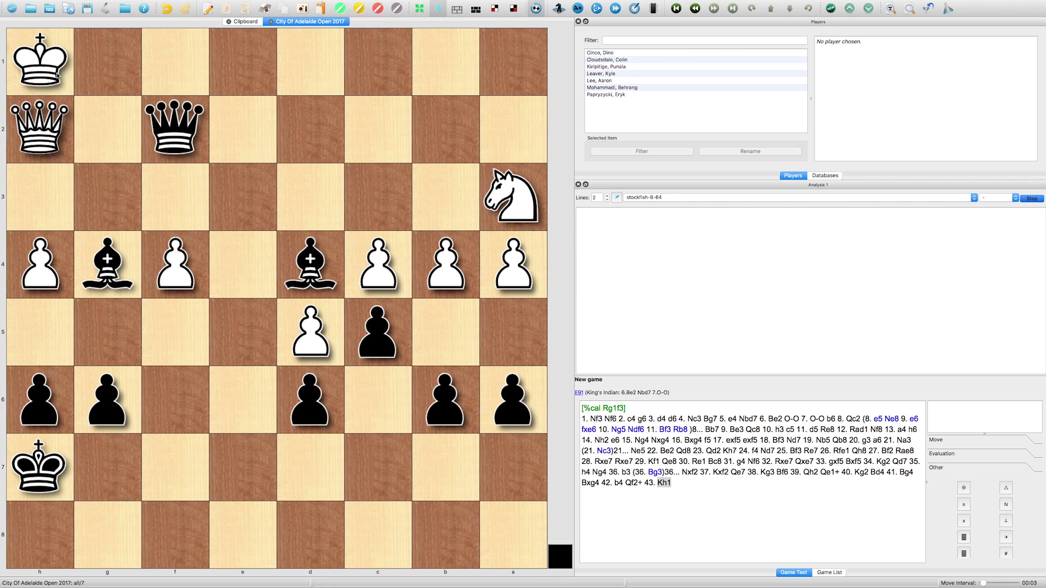
pyautogui.click(107, 61)
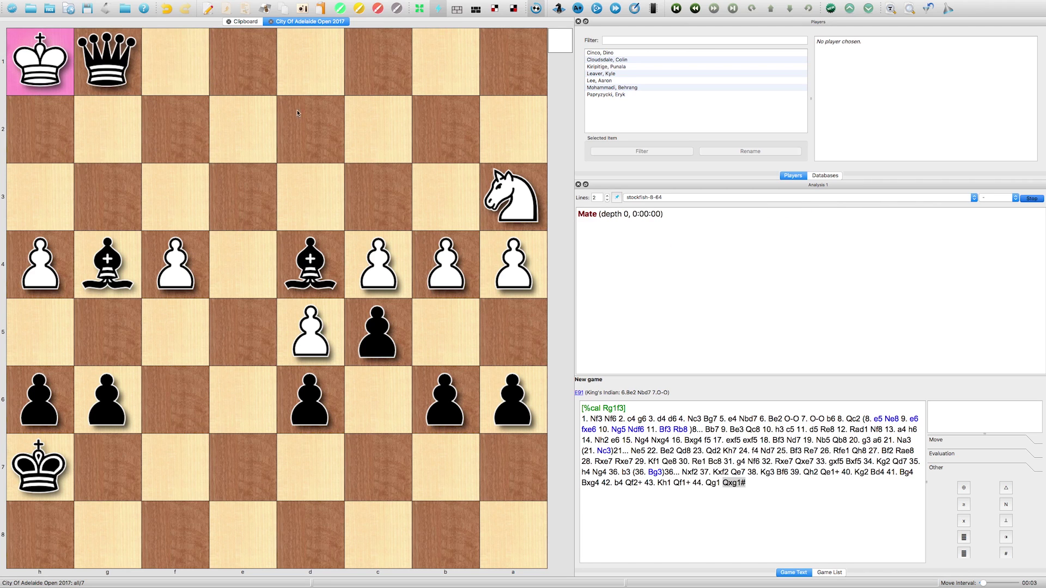
# - Return to the position after 38... Bf6 and add 39. h5 as an alternative to 39. Qh2
pyautogui.press('Left')
pyautogui.press('Left')
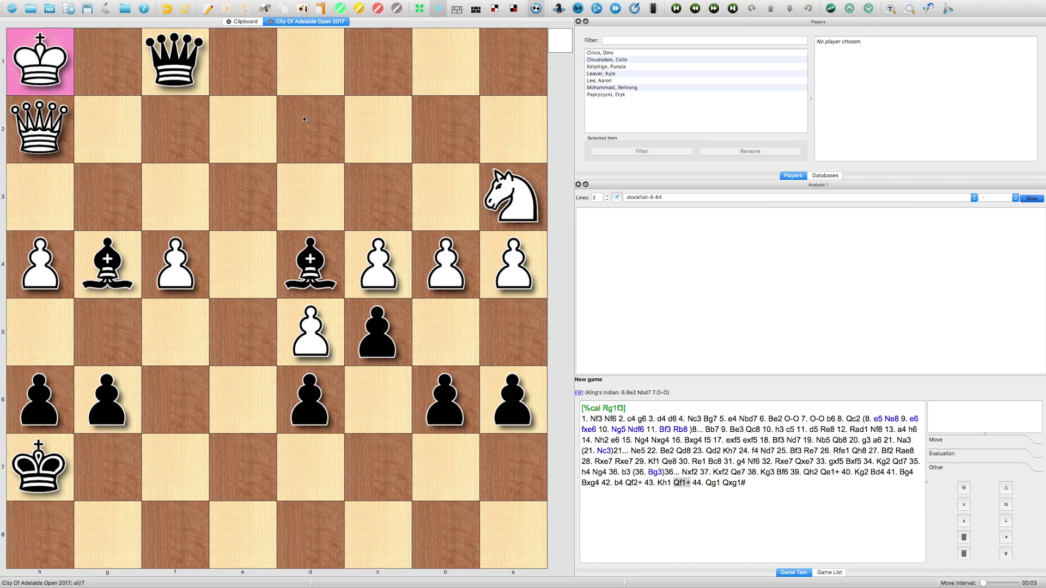
pyautogui.press('Left')
pyautogui.press('Left')
pyautogui.press('Left')
pyautogui.press('Left')
pyautogui.press('Left')
pyautogui.press('Left')
pyautogui.press('Left')
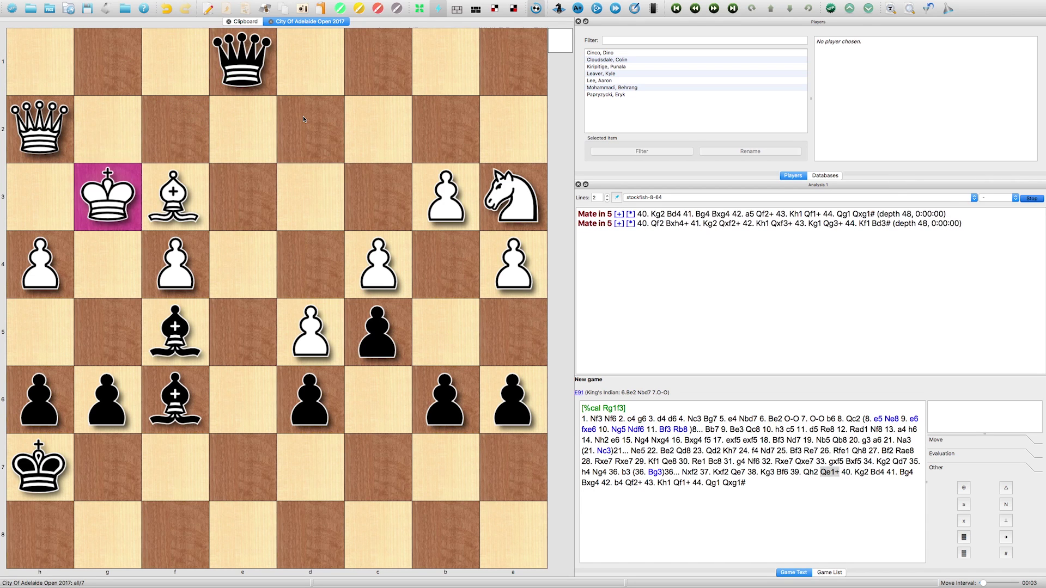
pyautogui.press('Left')
pyautogui.press('Left')
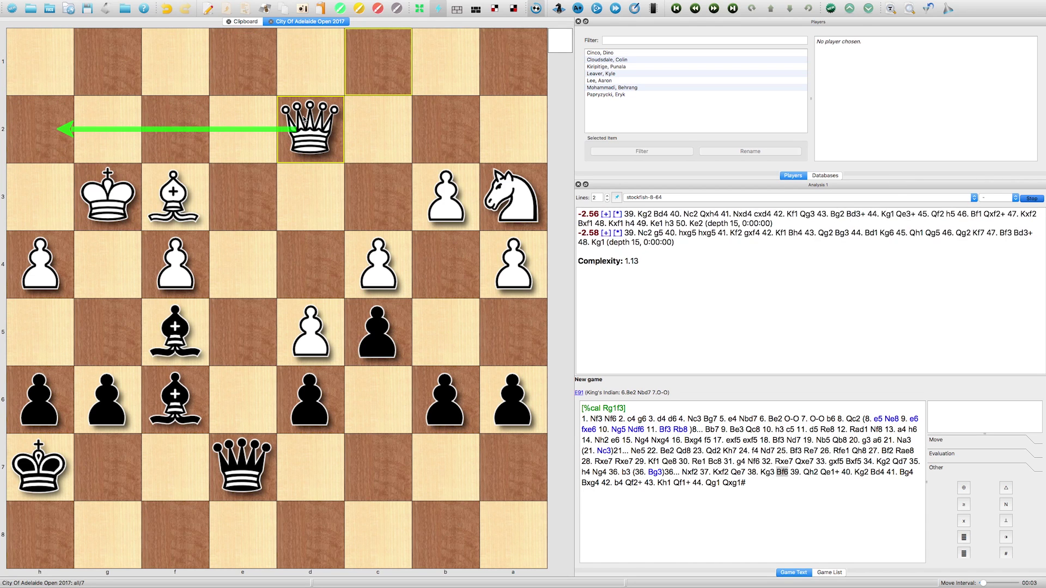
pyautogui.moveTo(39, 263); pyautogui.dragTo(41, 326)
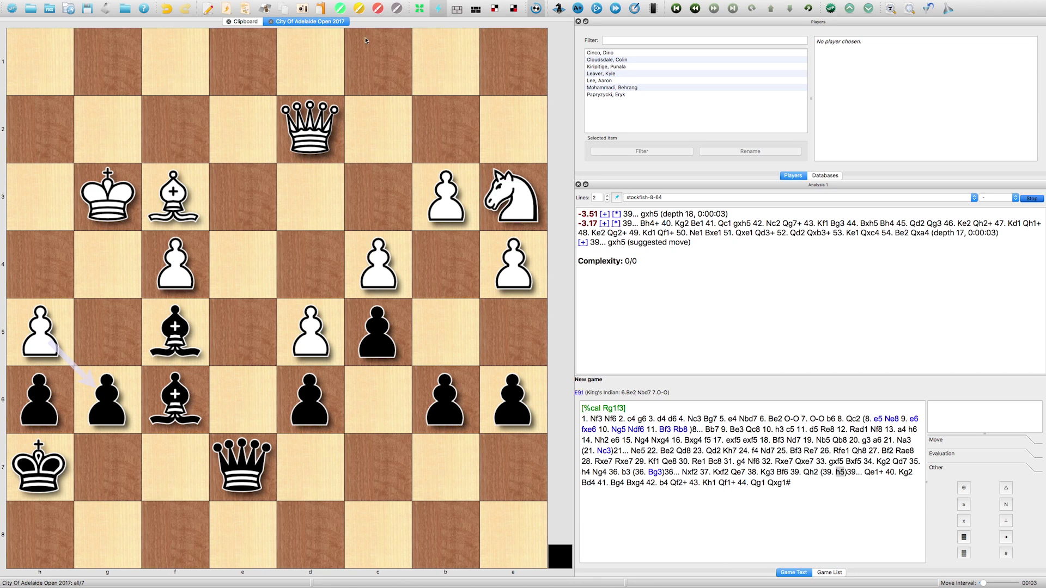
# - Promote the 39. h5 variation to the main line and continue it with 39... gxh5 40. Bxh5 Qg7+ 41. Kh2
pyautogui.click(225, 8)
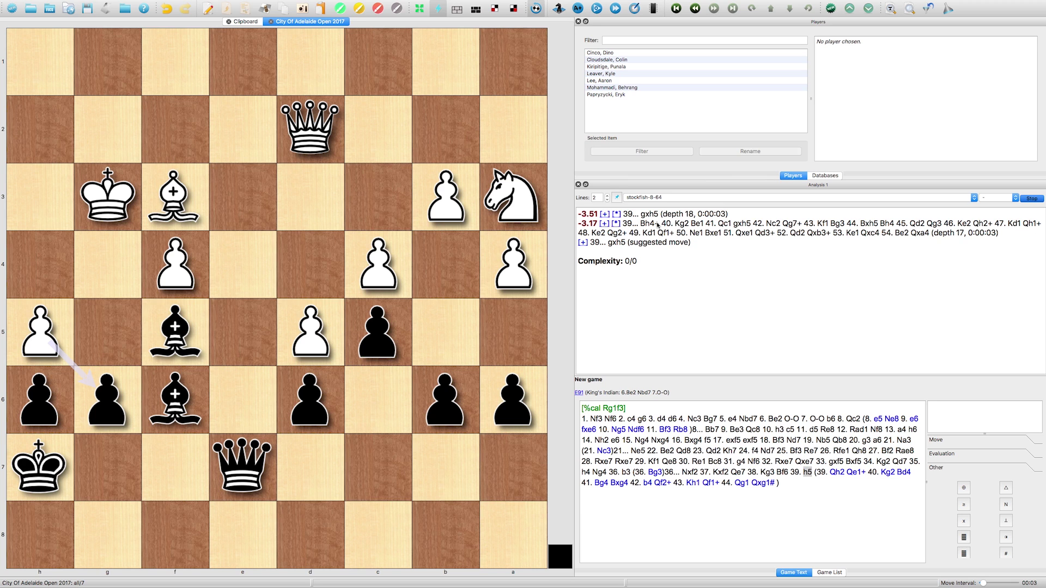
pyautogui.moveTo(107, 400); pyautogui.dragTo(59, 354)
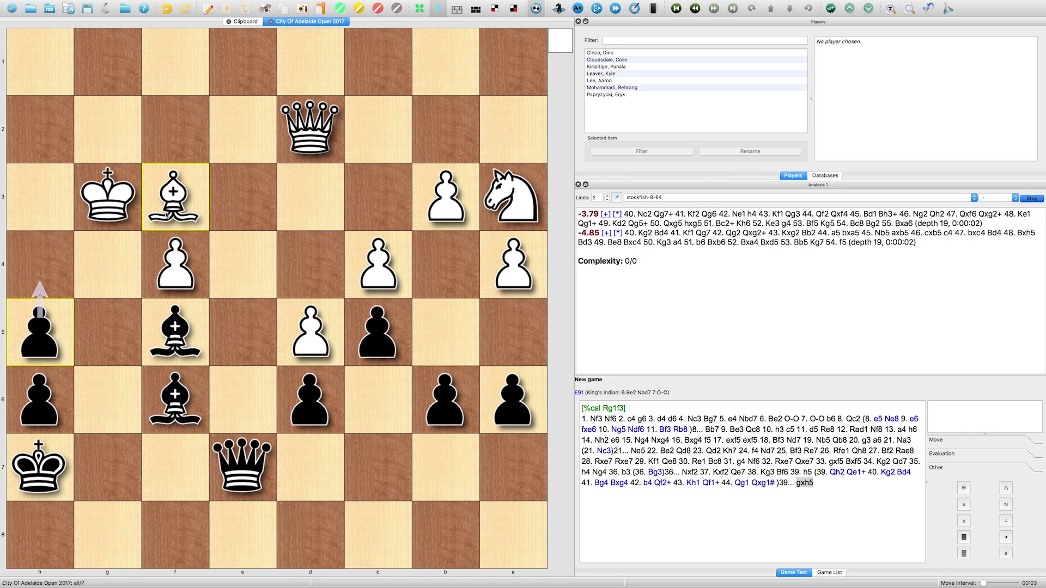
pyautogui.moveTo(166, 214); pyautogui.dragTo(38, 327)
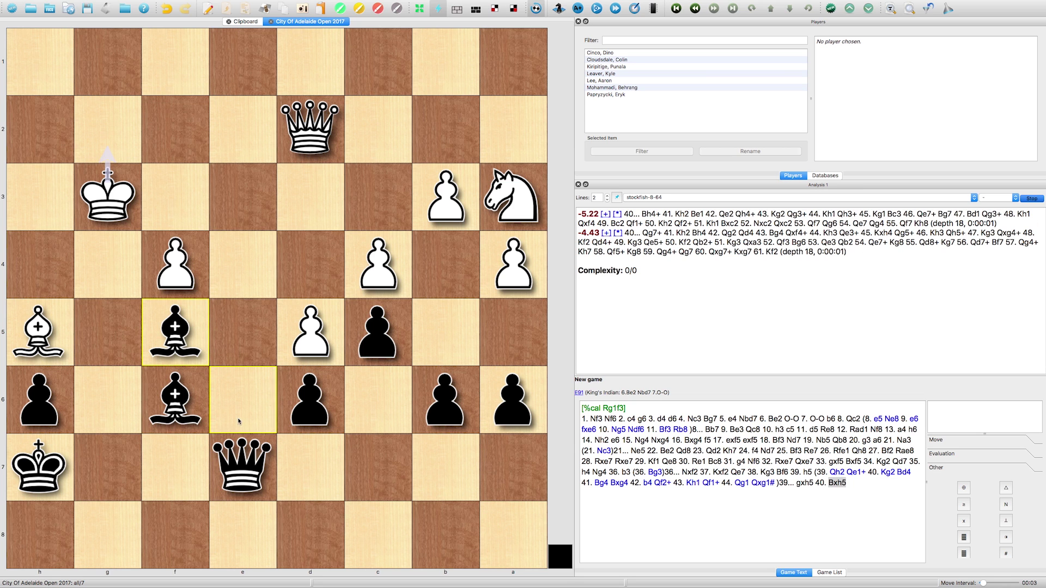
pyautogui.moveTo(233, 432); pyautogui.dragTo(115, 464)
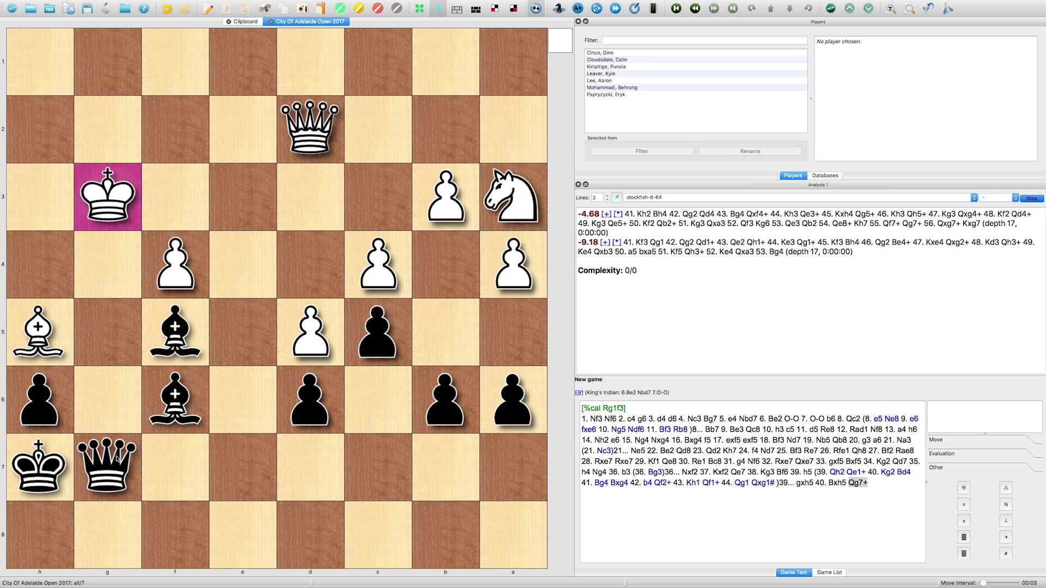
pyautogui.click(69, 137)
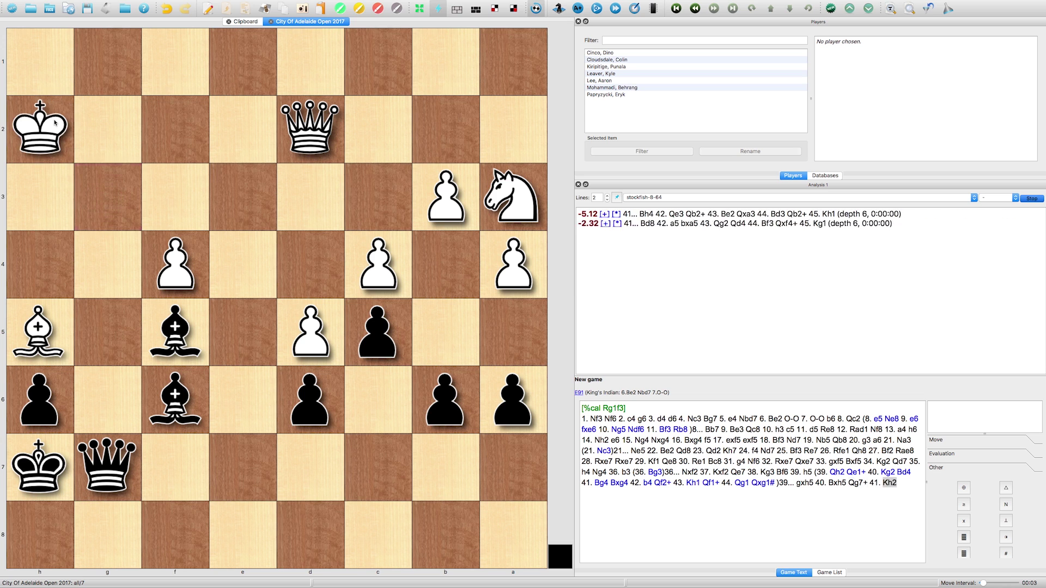
# - Play 41... Bd4, draw a green arrow g7–g1, and continue with 42. Qg2 Bb2
pyautogui.click(176, 400)
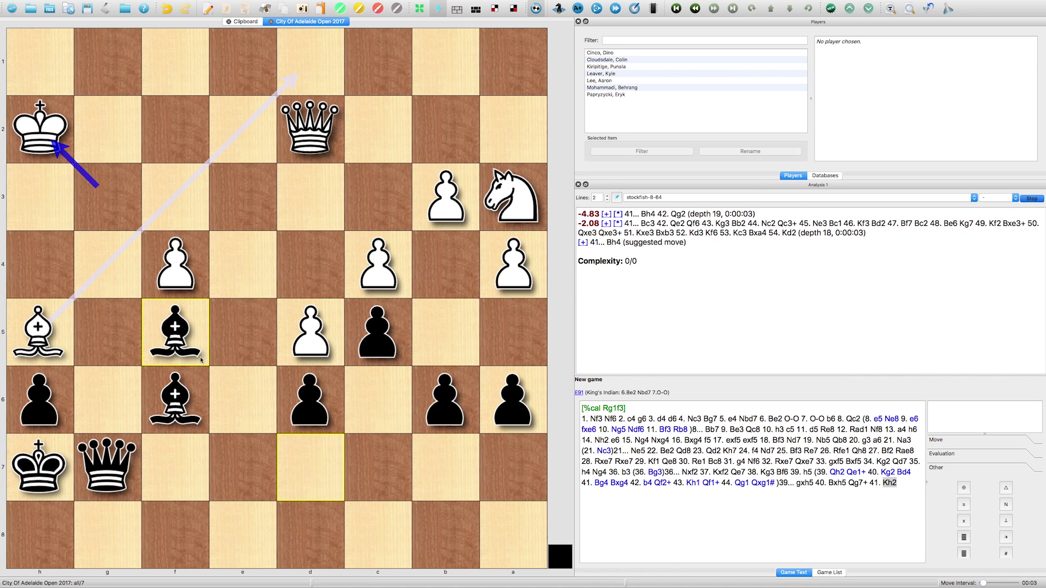
pyautogui.moveTo(187, 396); pyautogui.dragTo(313, 248)
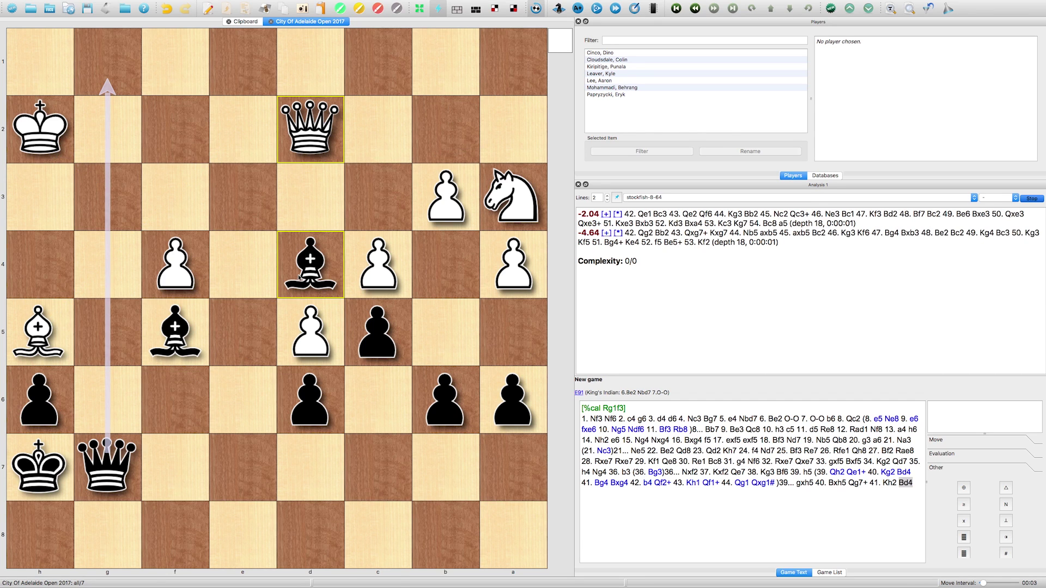
pyautogui.moveTo(118, 448)
pyautogui.mouseDown()
pyautogui.moveTo(129, 161)
pyautogui.moveTo(116, 58)
pyautogui.mouseUp()
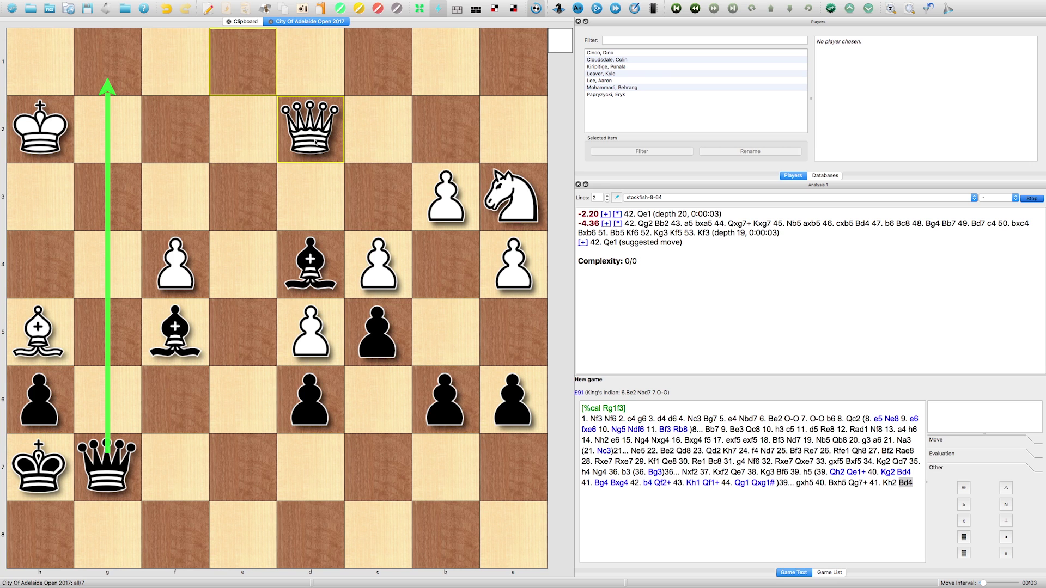
pyautogui.moveTo(315, 143); pyautogui.dragTo(107, 131)
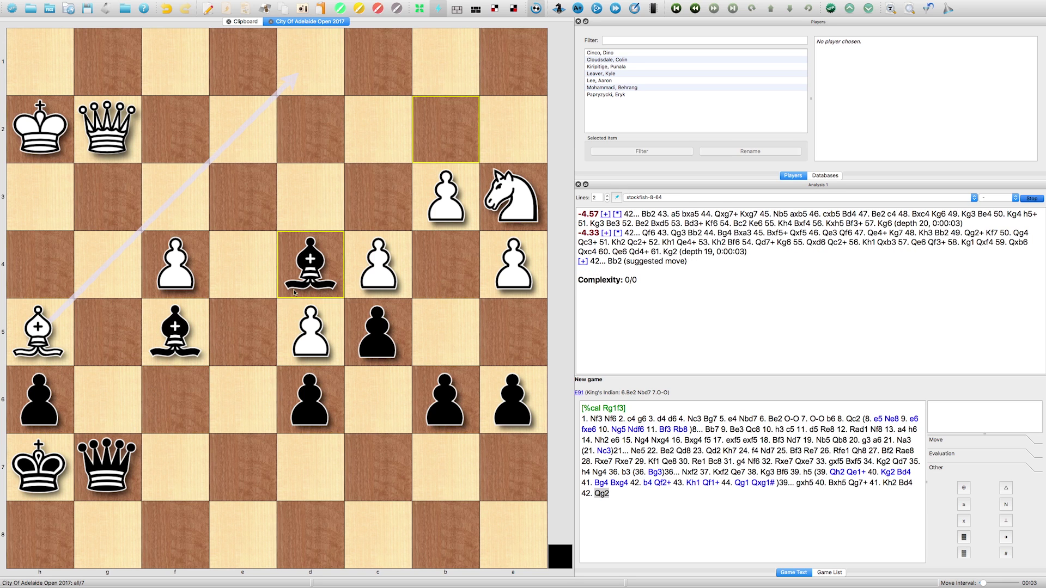
pyautogui.moveTo(297, 286); pyautogui.dragTo(434, 143)
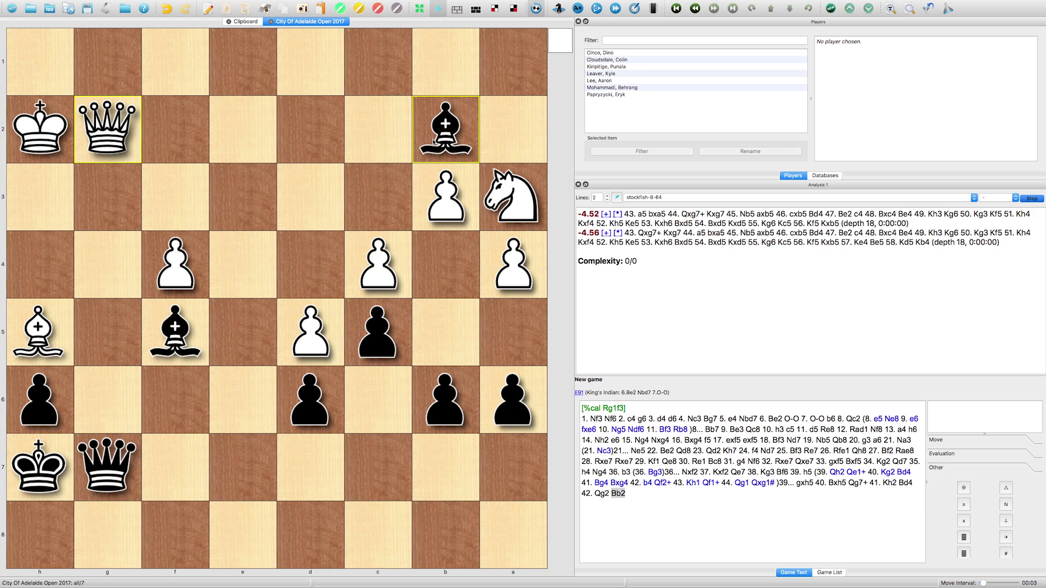